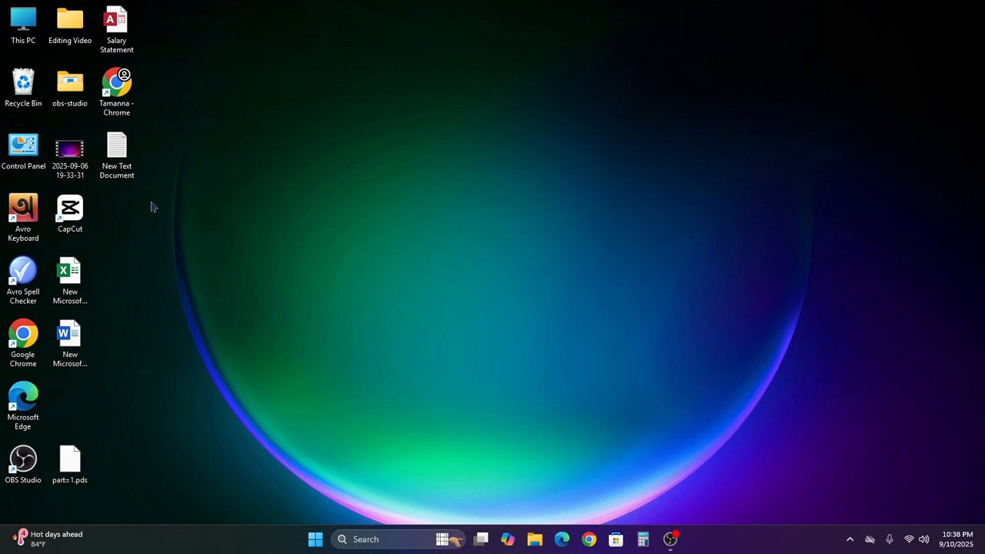
- Open the Salary Statement database and start a Form Wizard form with all fields of the Head Office table
double_click(117, 33)
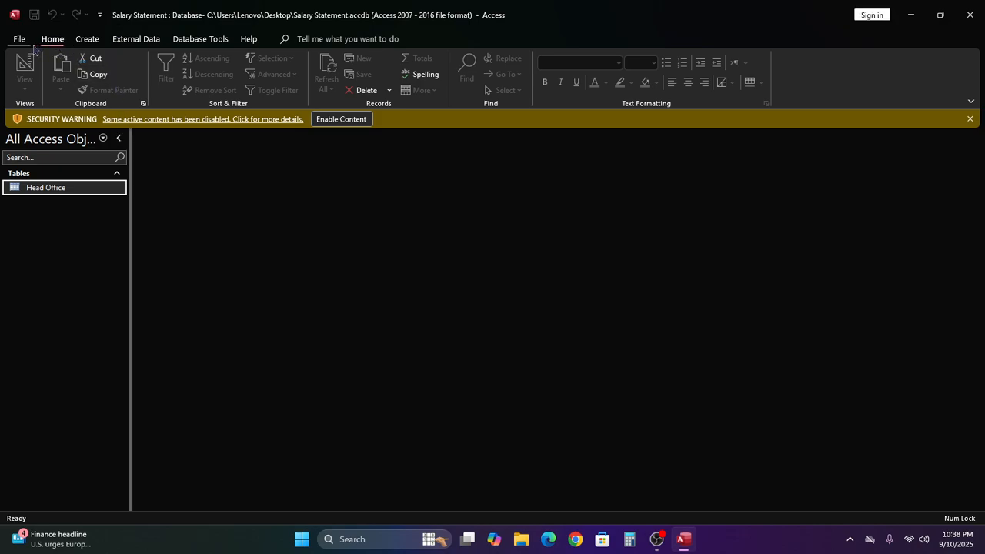
left_click(88, 40)
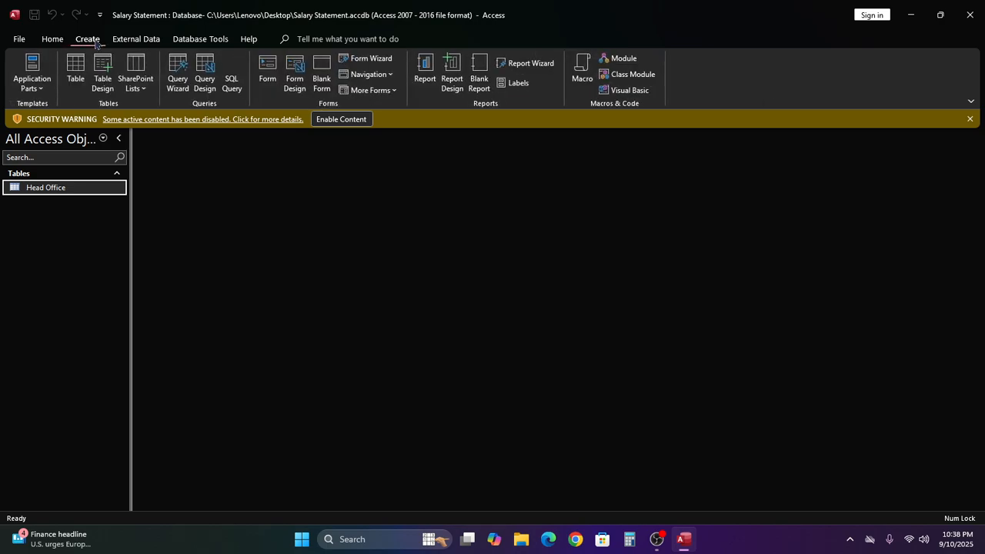
left_click(348, 61)
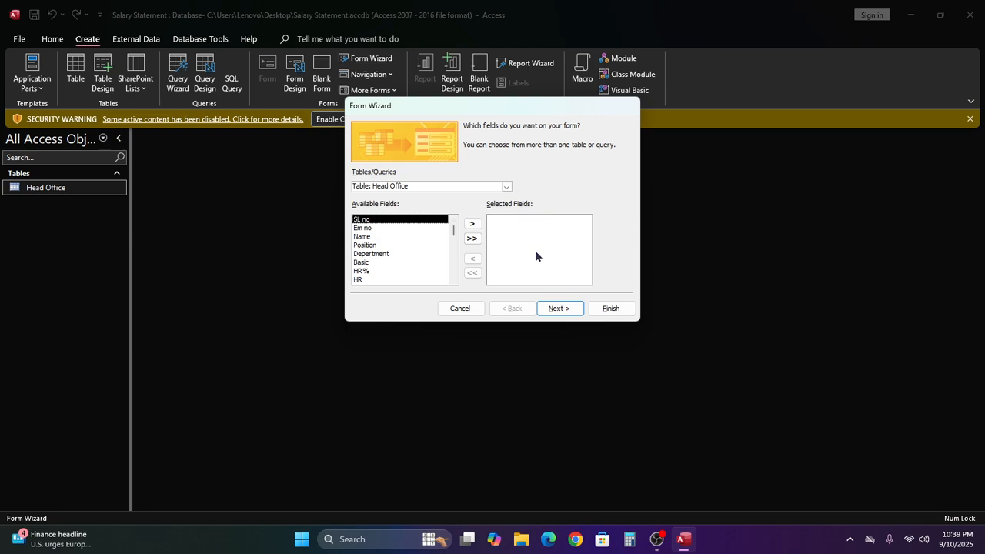
left_click(472, 240)
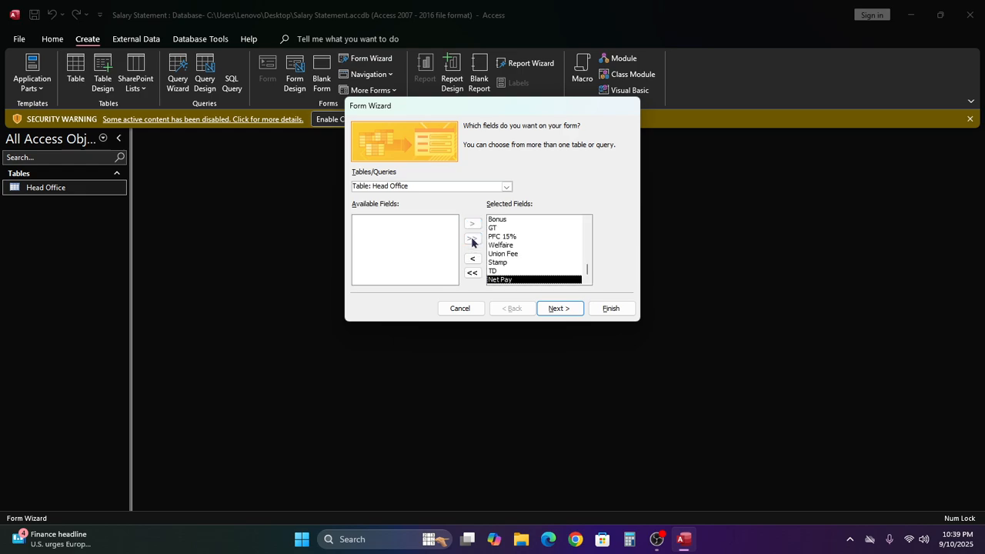
left_click(558, 309)
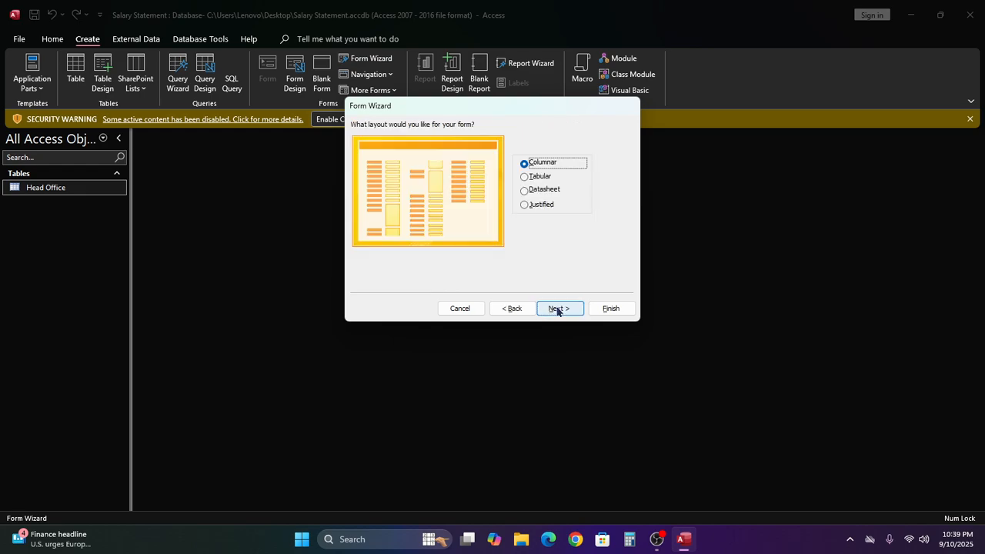
- Give the form a Tabular layout, title it Head Offic_frm, and finish creating it
left_click(527, 177)
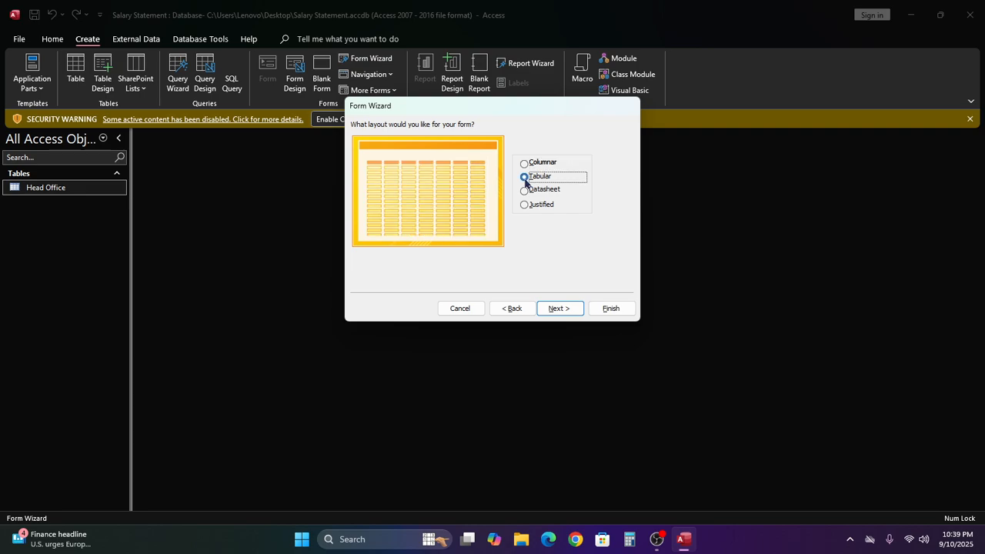
left_click(561, 308)
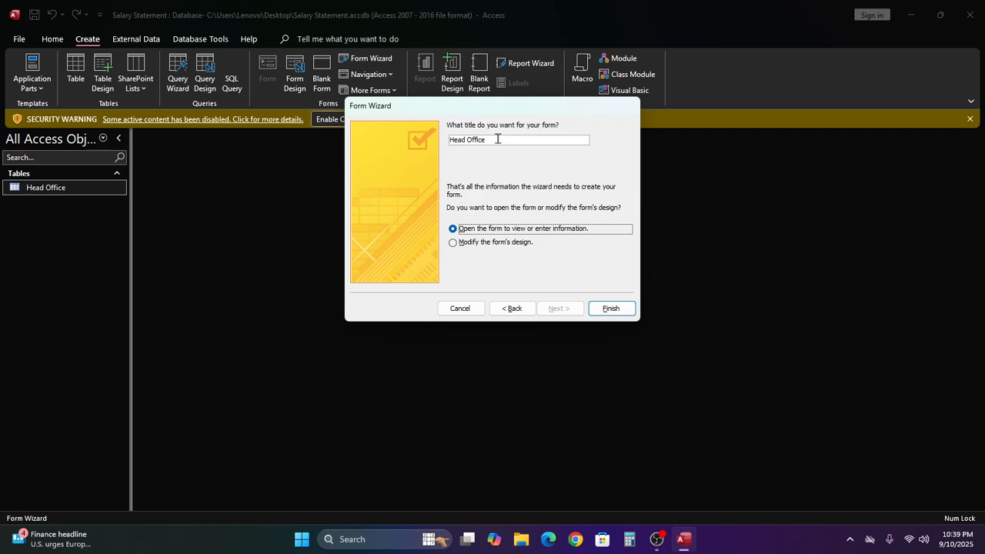
left_click(497, 139)
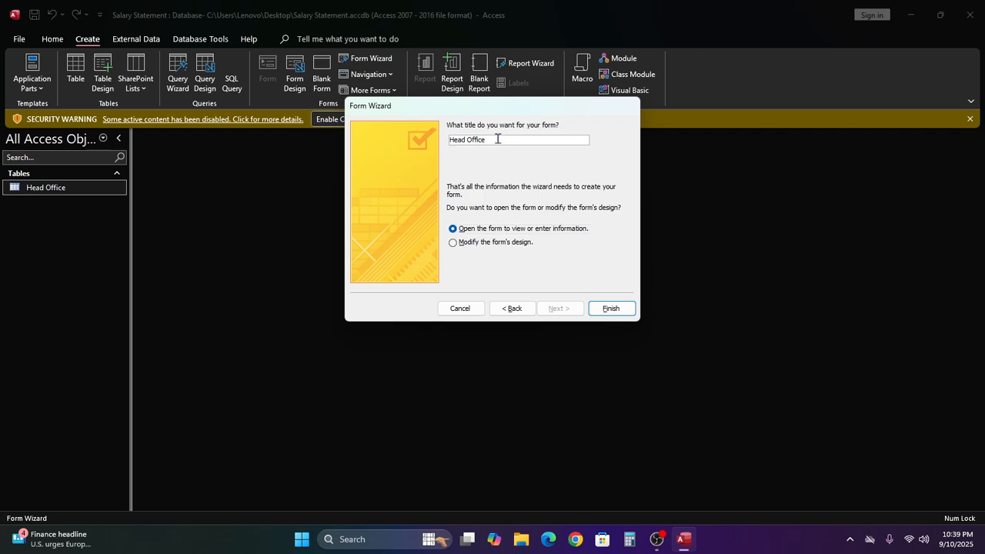
double_click(498, 139)
type("_frm")
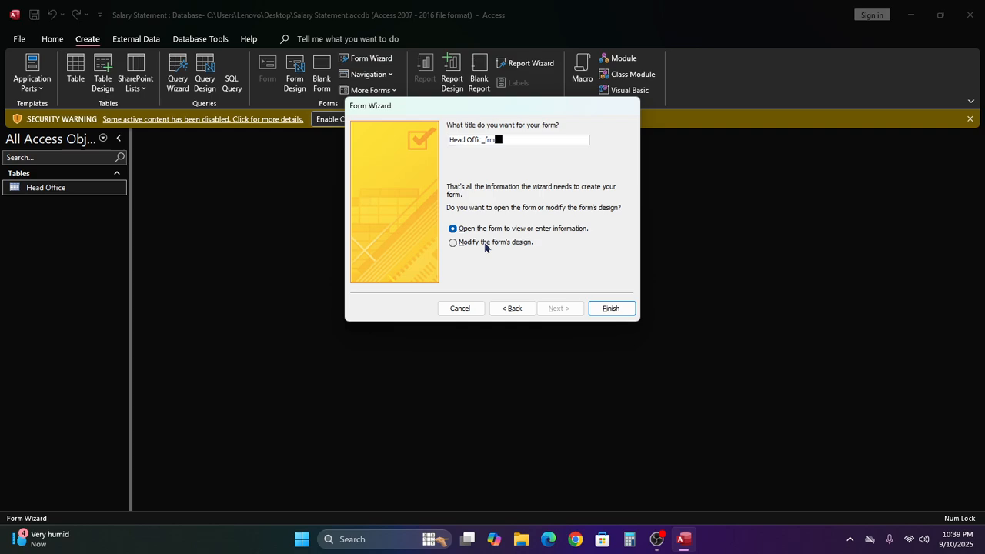
left_click(616, 309)
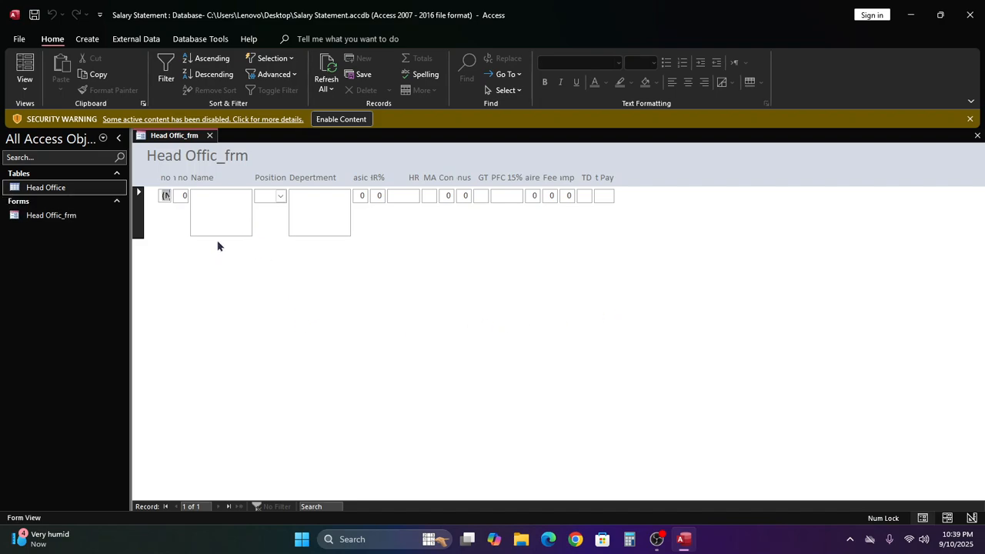
- Open the Head Offic_frm form in Design View and widen its design area to about 11 inches
right_click(13, 221)
left_click(62, 258)
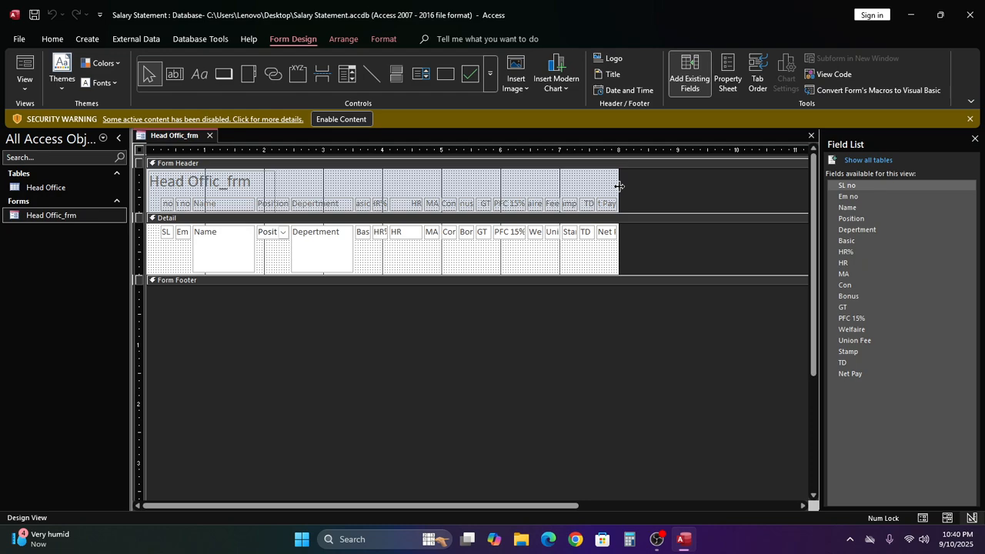
mouse_move(619, 187)
left_mouse_down()
mouse_move(805, 189)
mouse_move(756, 197)
mouse_move(796, 190)
left_mouse_up()
scroll(462, 469, "down", 1)
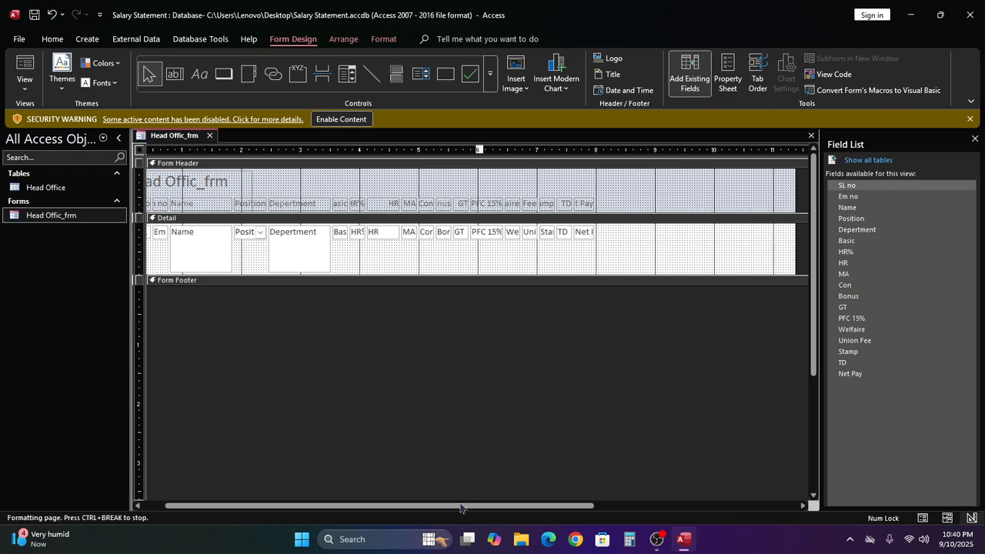
scroll(436, 427, "up", 1)
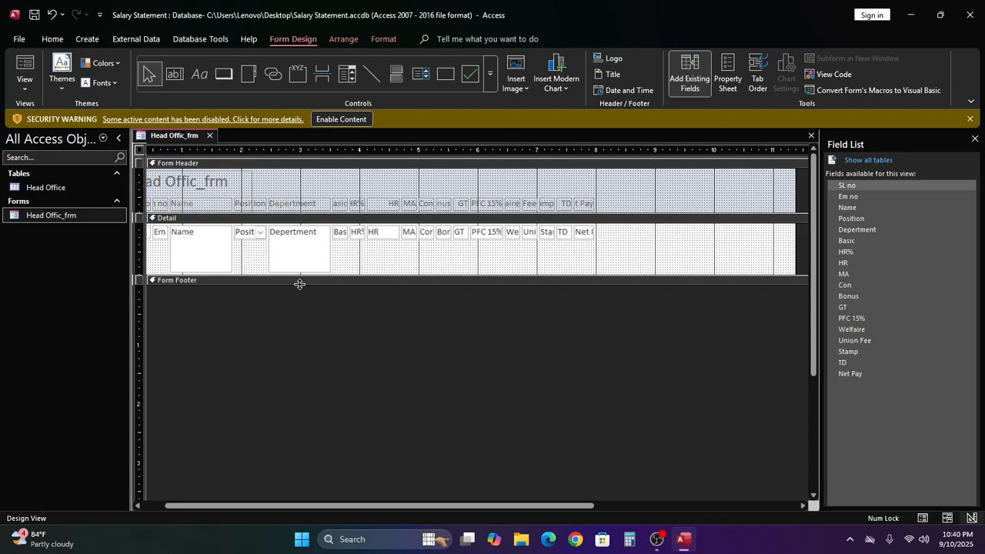
left_click_drag(311, 506, 289, 506)
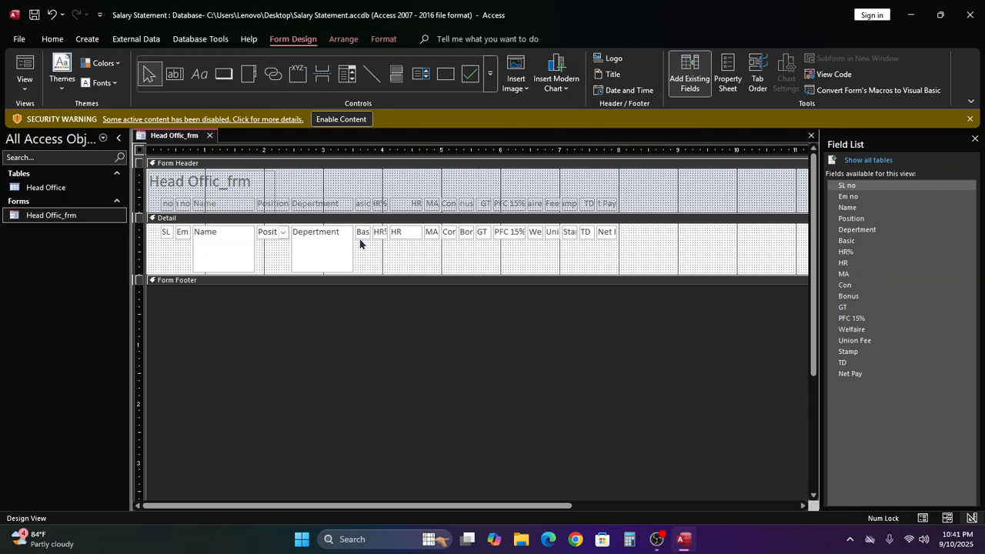
- Reduce the height of the Name and Depertment text boxes in the Detail section to a single line
left_click(235, 252)
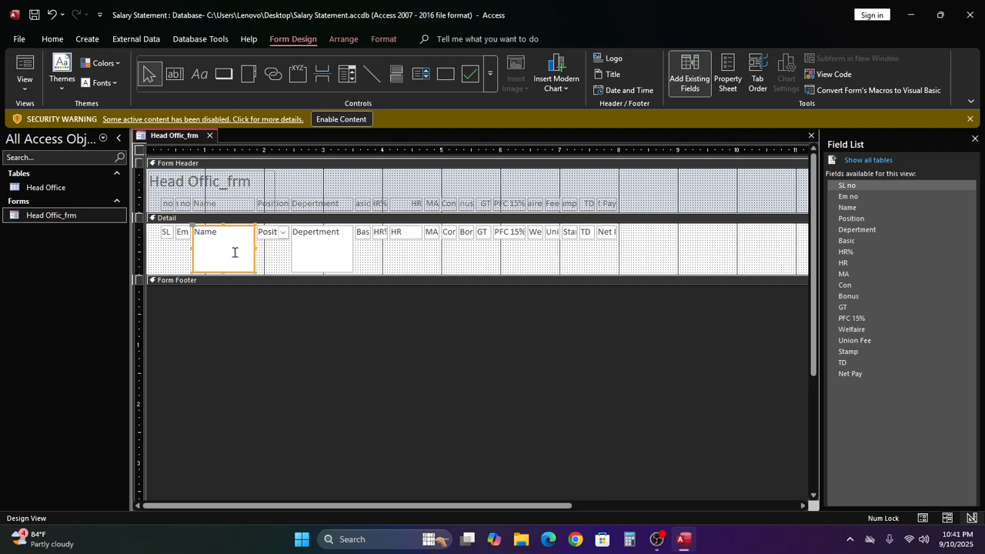
left_click(312, 260, "shift")
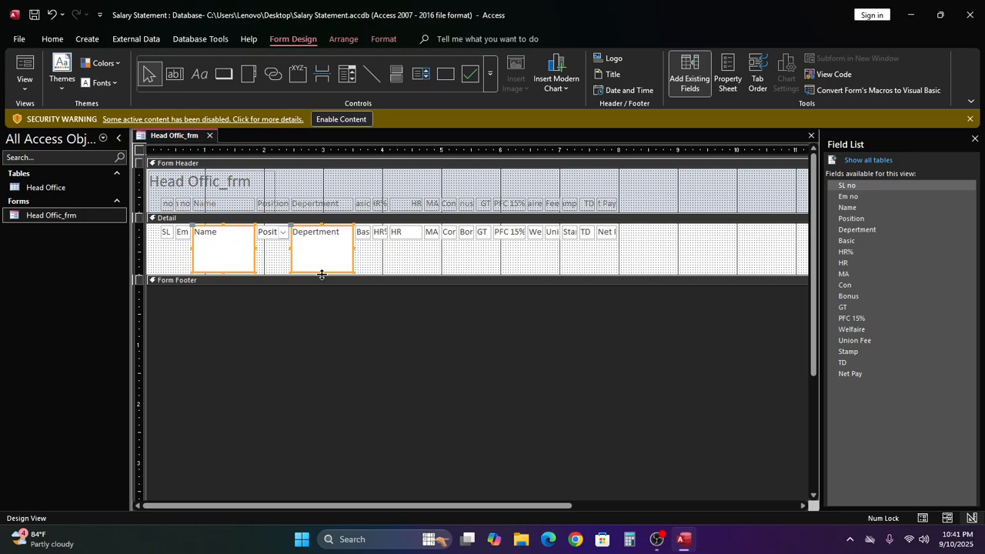
left_click_drag(322, 271, 323, 240)
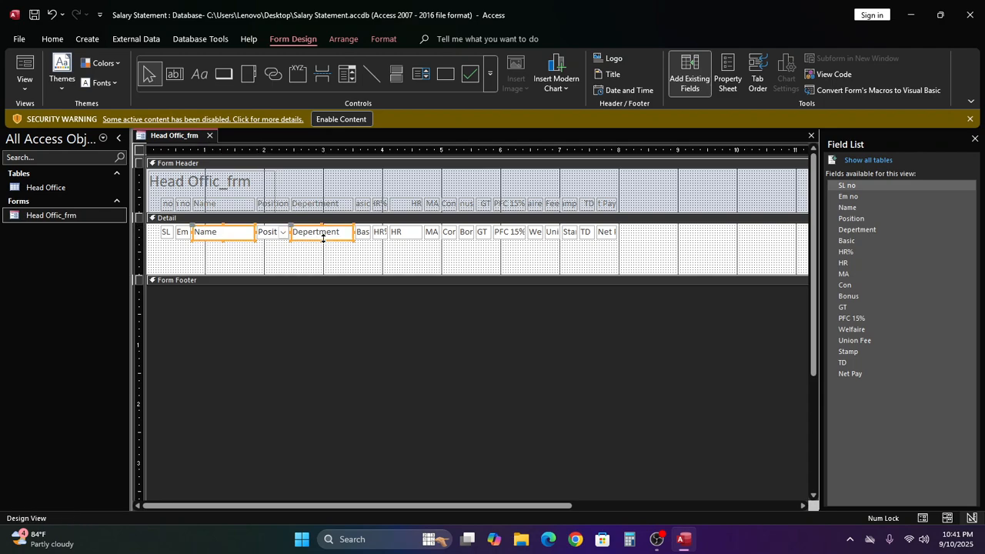
left_click(406, 267)
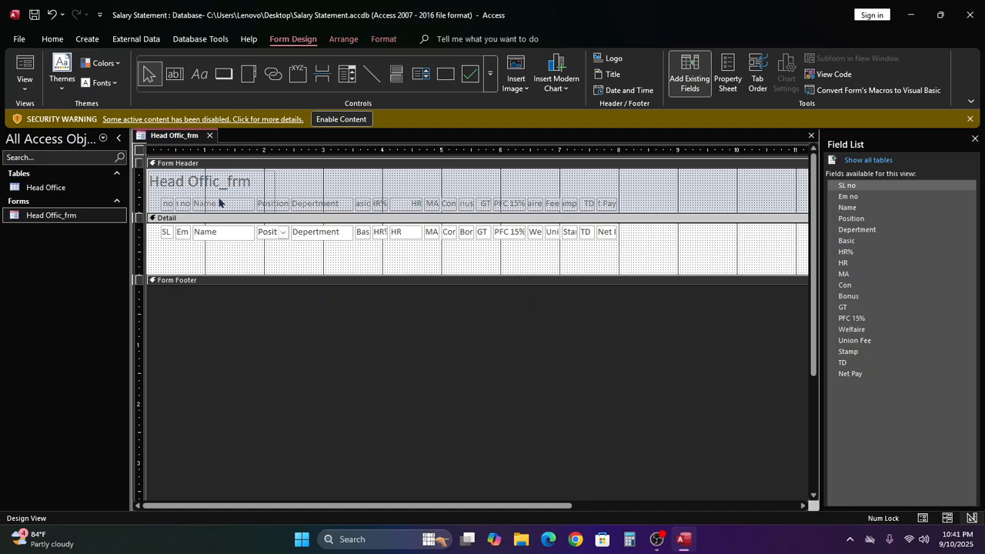
- Adjust the form title label's height in the header so it clears the row of column labels
left_click(192, 195)
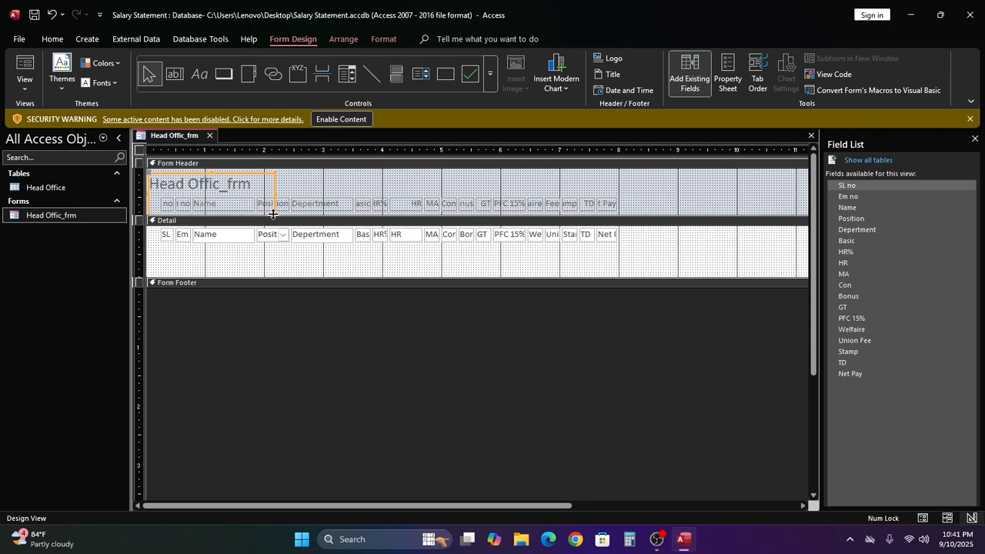
left_click_drag(274, 211, 275, 195)
left_click_drag(269, 194, 268, 188)
- Move the labels and text boxes from Name through Net Pay right together, so Name starts at about 4.5 inches
left_click_drag(192, 196, 632, 247)
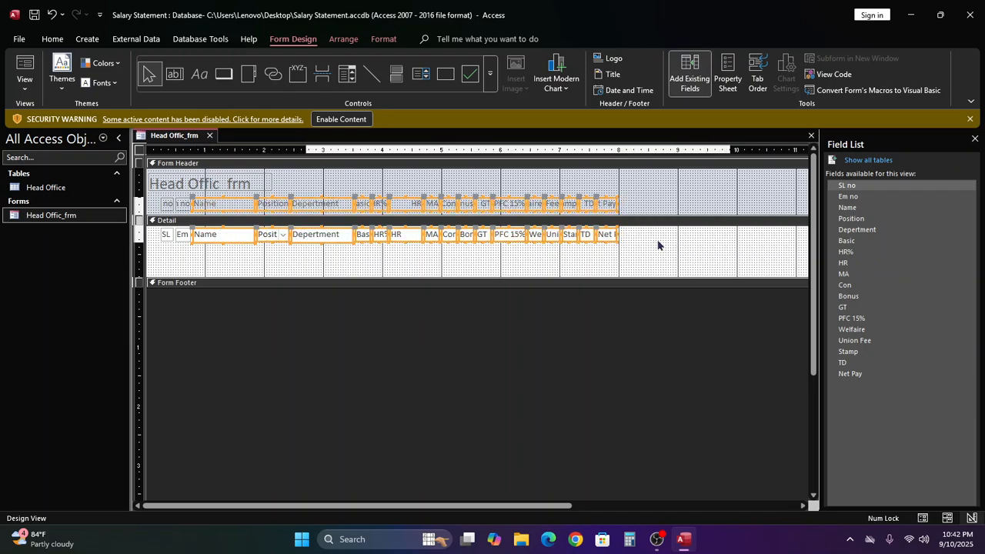
key("Right")
key("Right")
key("Right")
key("Right")
key("Right")
key("Right")
key("Right")
key("Right")
key("Right")
key("Right")
key("Right")
key("Right")
key("Right")
key("Right")
key("Right")
key("Right")
key("Right")
key("Right")
key("Right")
key("Right")
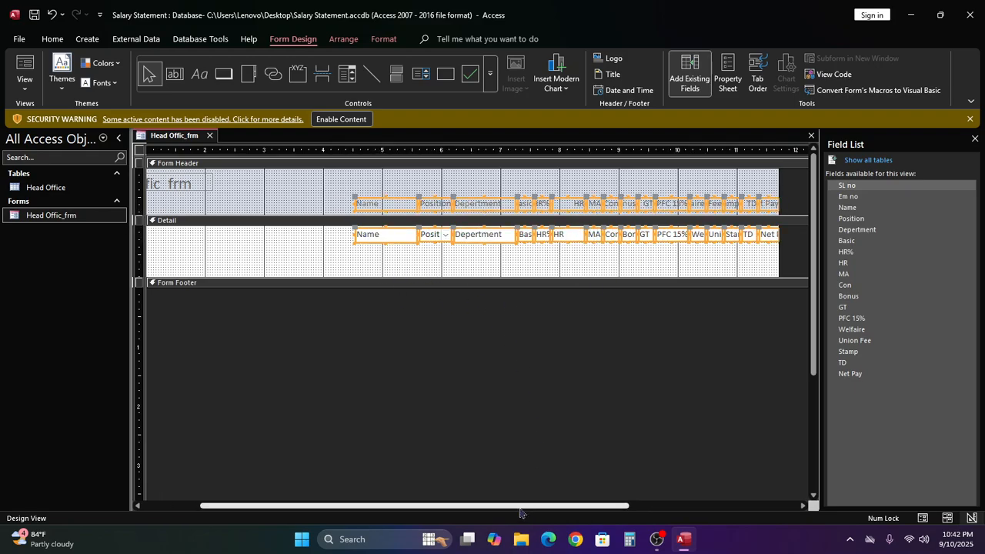
left_click_drag(519, 507, 374, 508)
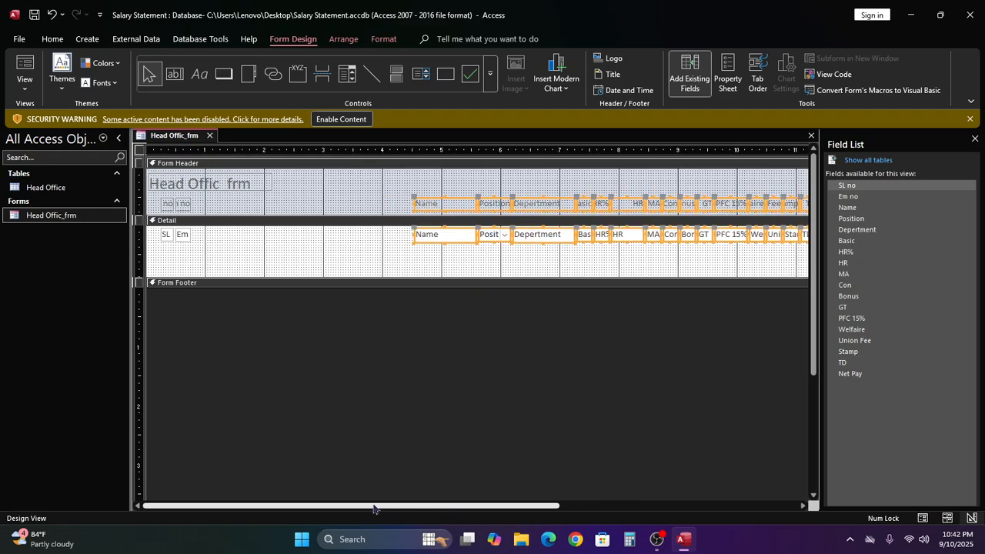
left_click(361, 257)
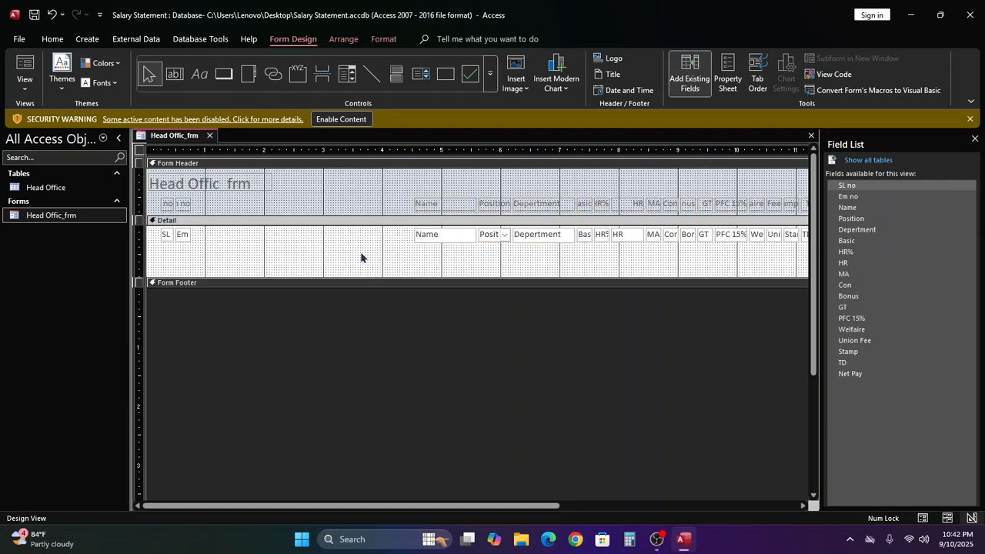
- Shift the Em no label and text box slightly right and widen both to about 1 inch
left_click(179, 206)
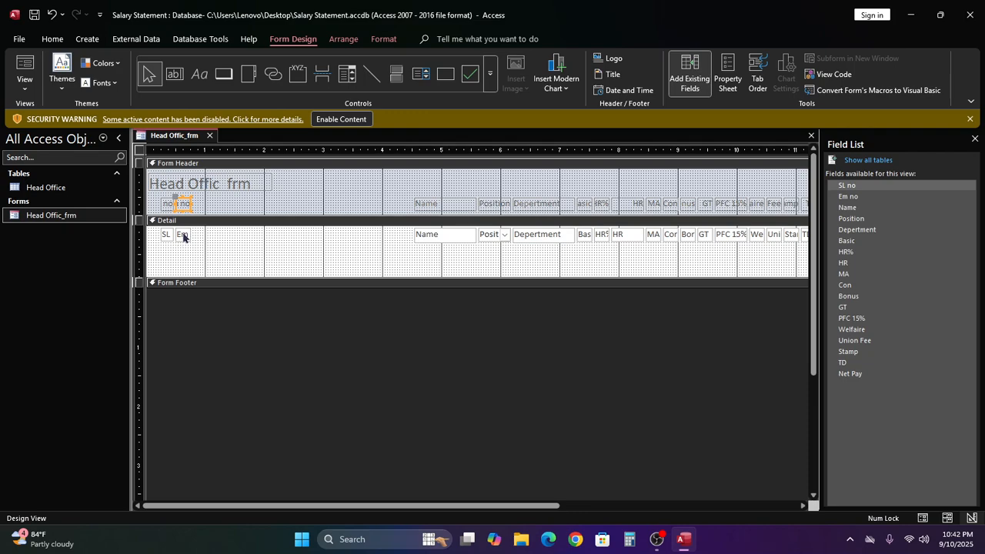
left_click(184, 236, "shift")
key("Right")
key("Right")
key("Right")
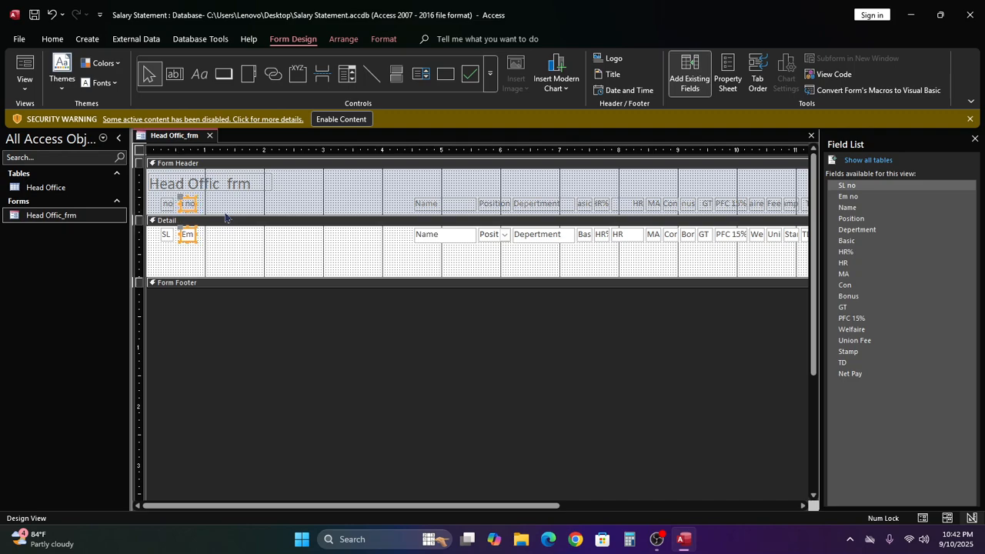
key("Right")
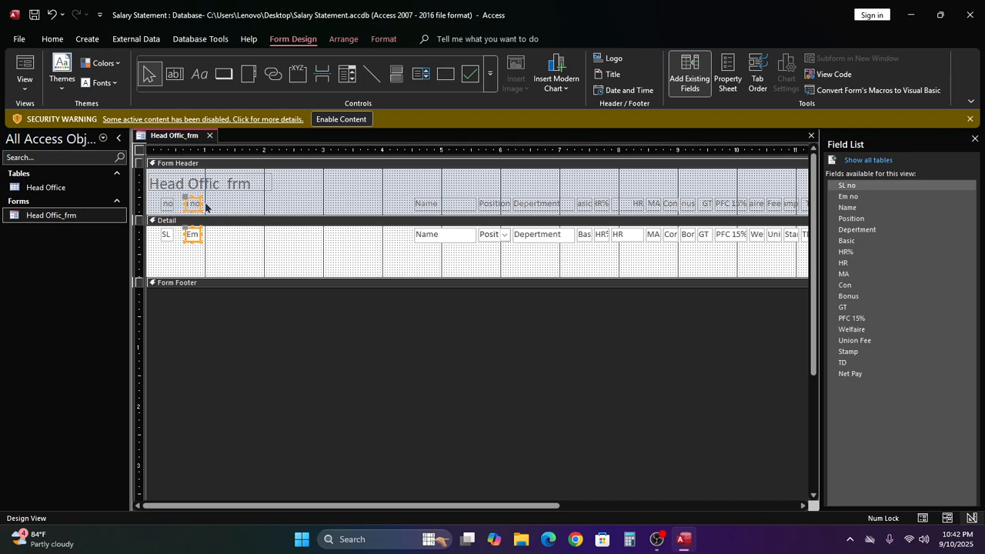
key("Left")
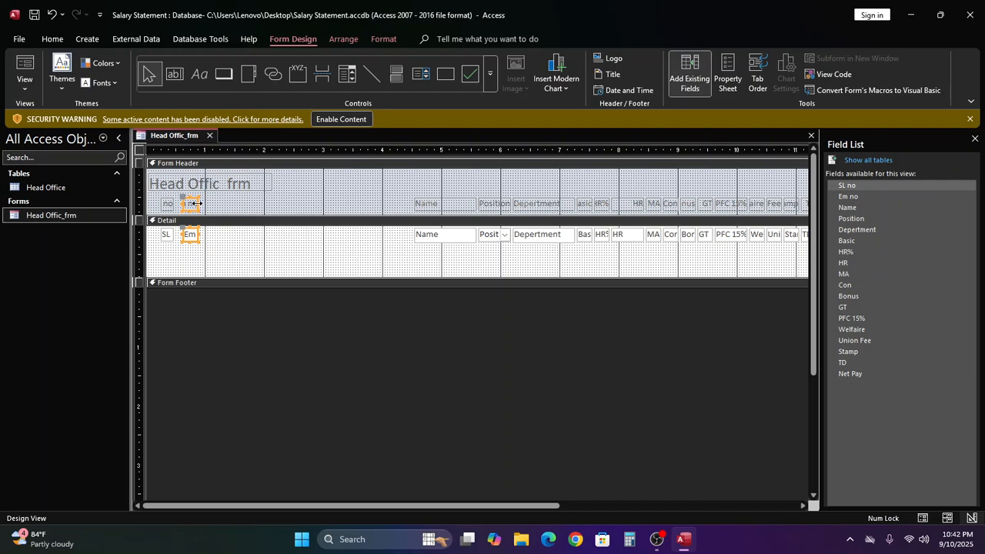
left_click_drag(199, 204, 240, 208)
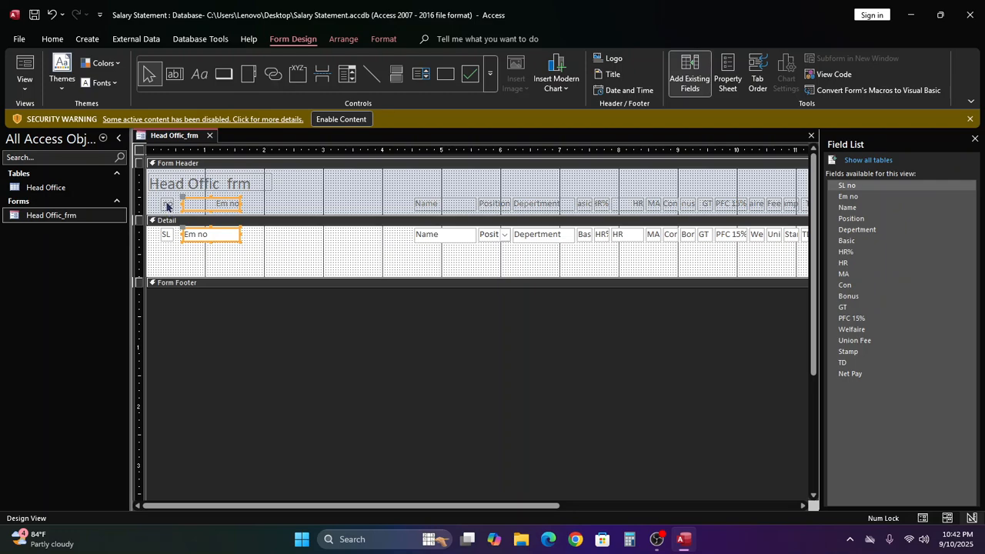
key("Right")
key("Right")
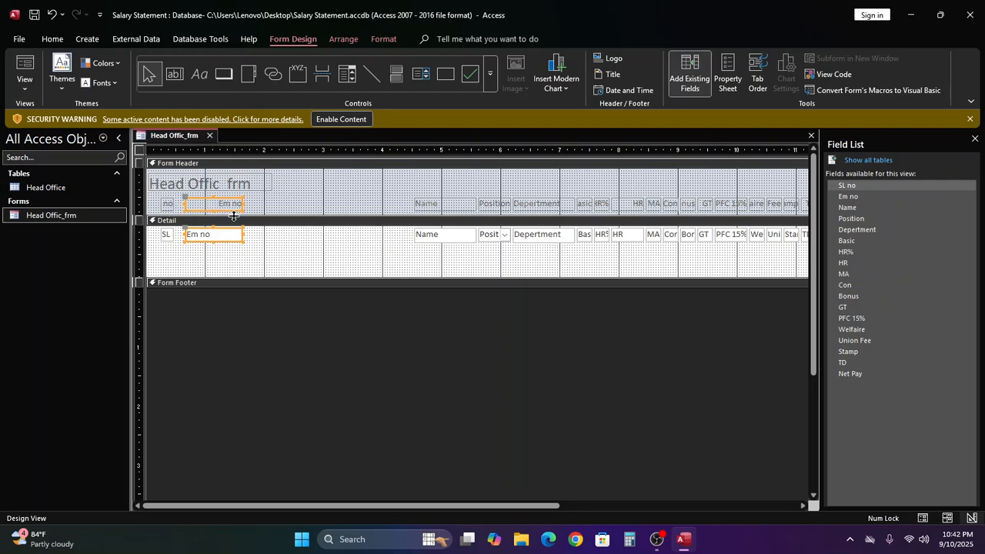
- Widen the SL no label and text box together to about 0.4 inch so the full field name fits
left_click(167, 204)
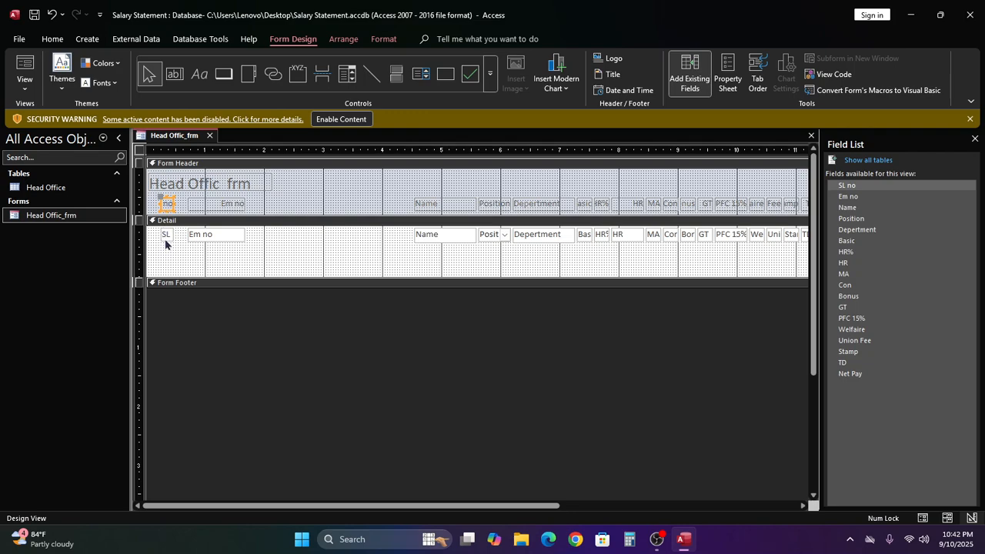
left_click(165, 238, "shift")
left_click(176, 204)
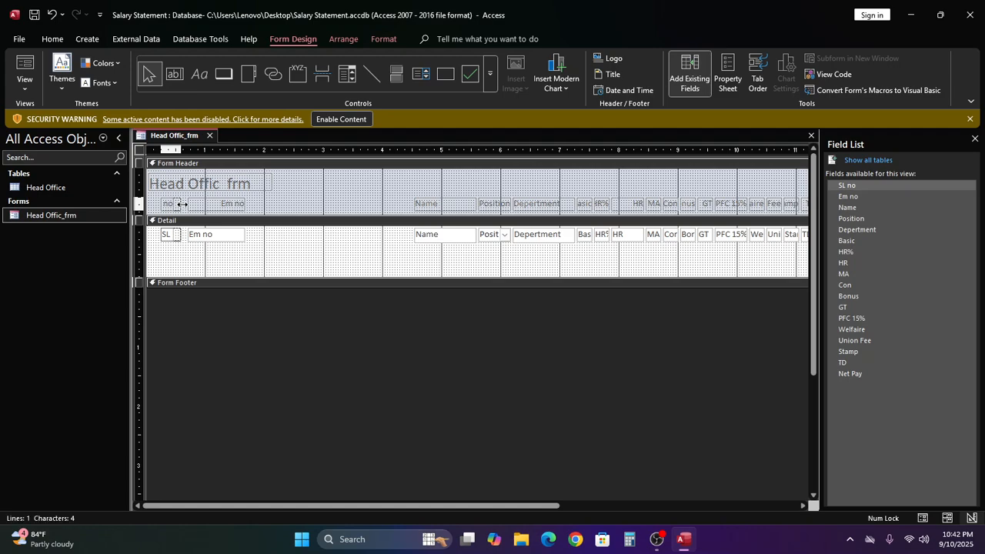
left_click(182, 204)
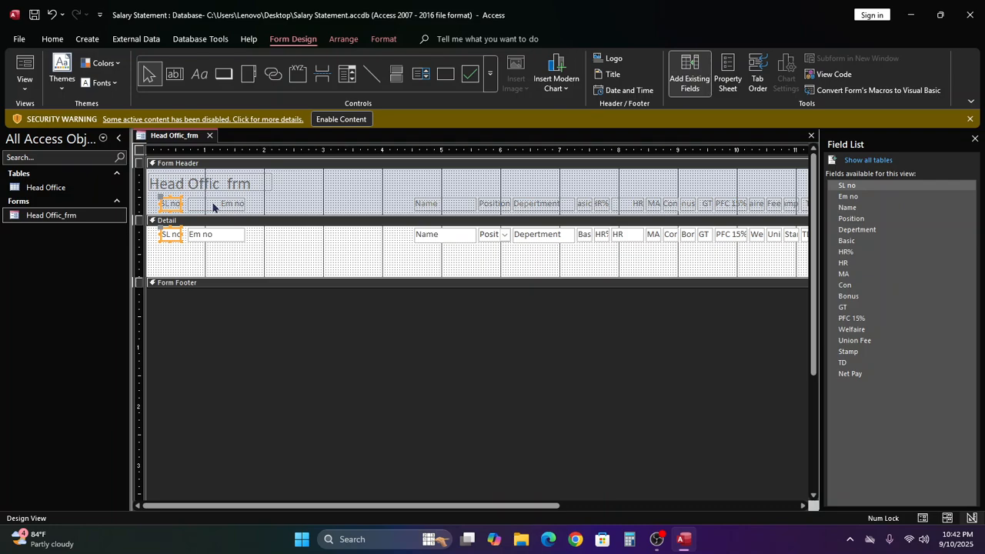
left_click(180, 234)
left_click_drag(180, 235, 185, 235)
- Nudge the Em no label and text box left together, close to the SL no column
left_click(210, 204)
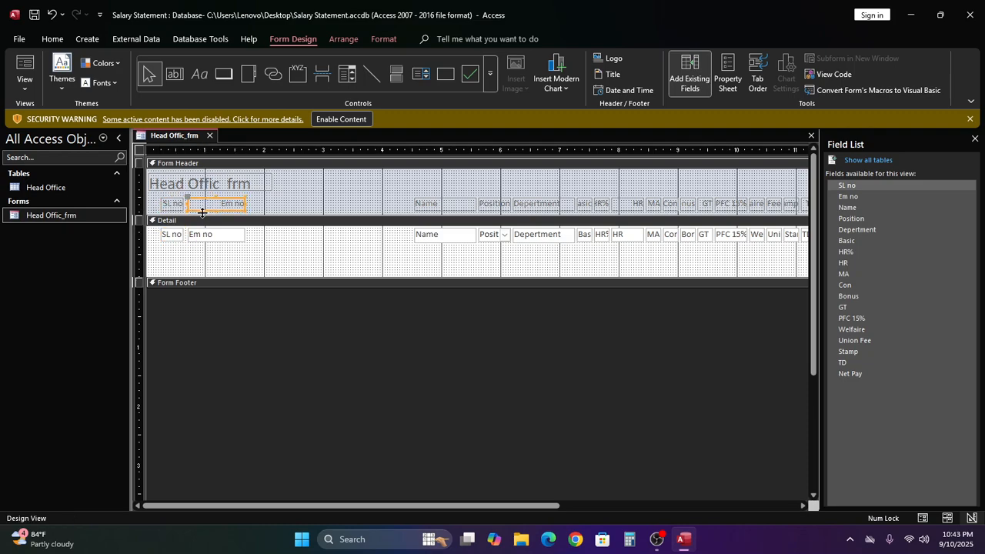
left_click(214, 236, "shift")
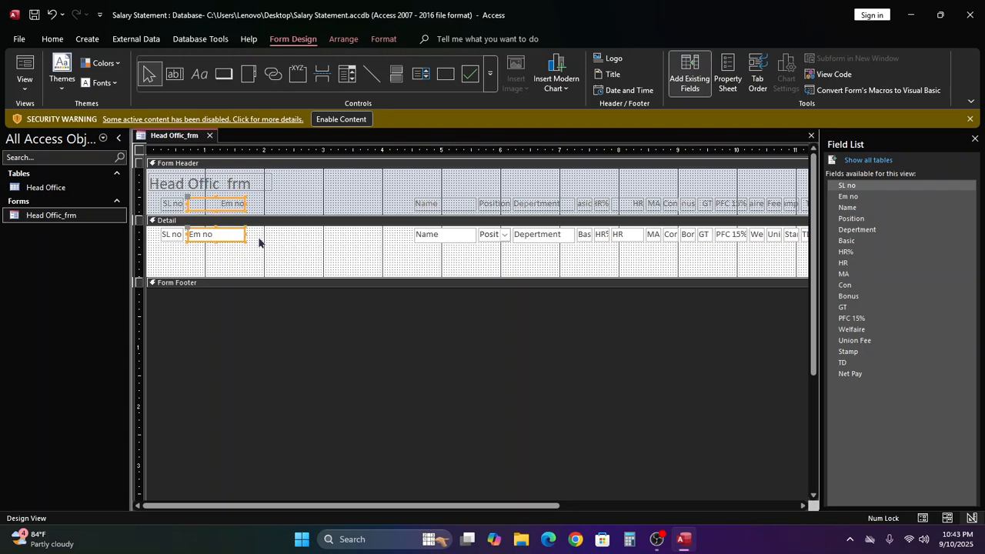
key("Left")
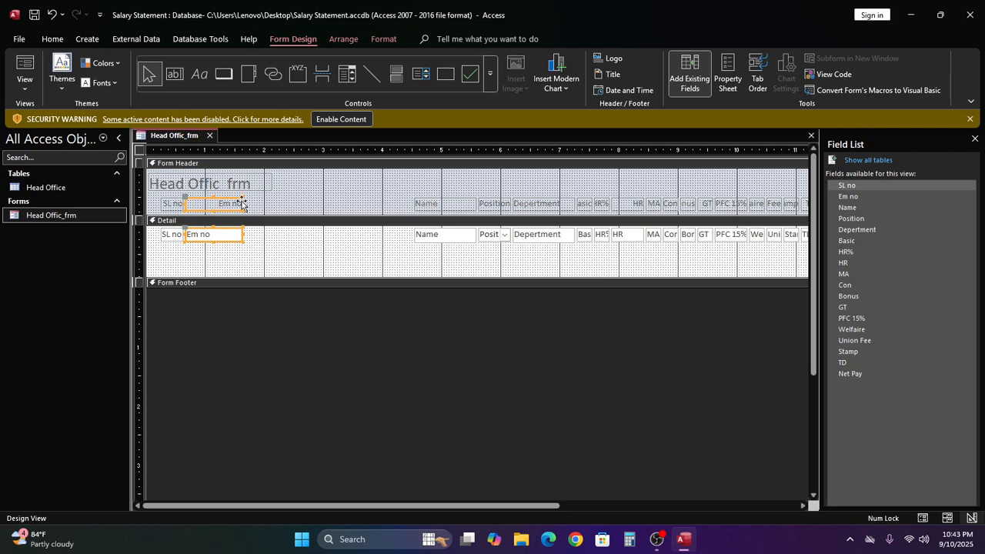
- Narrow the Em no label and text box together to about 0.75 inch
left_click_drag(243, 203, 229, 205)
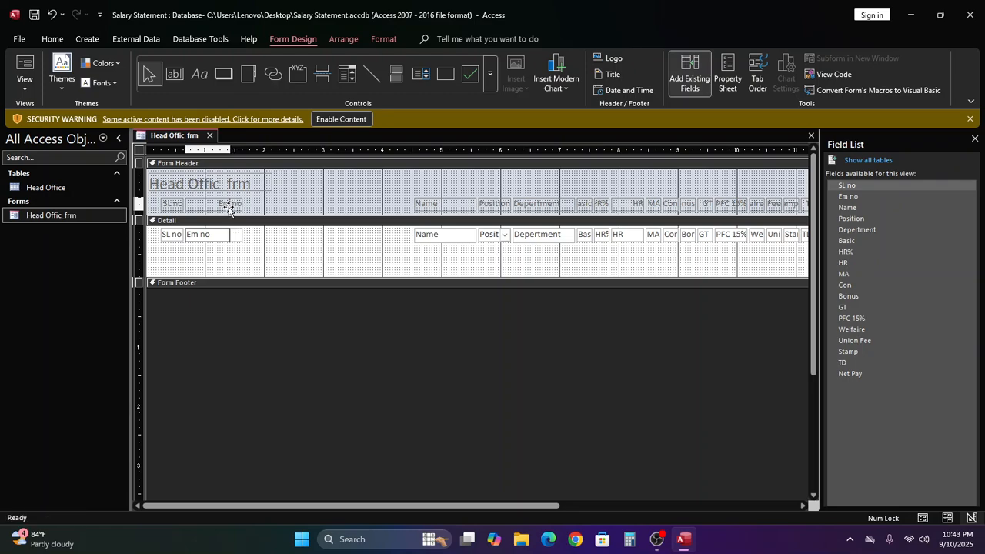
- Move the Name label and text box left together, directly beside Em no, and widen both to about 1.5 inches
left_click(436, 207)
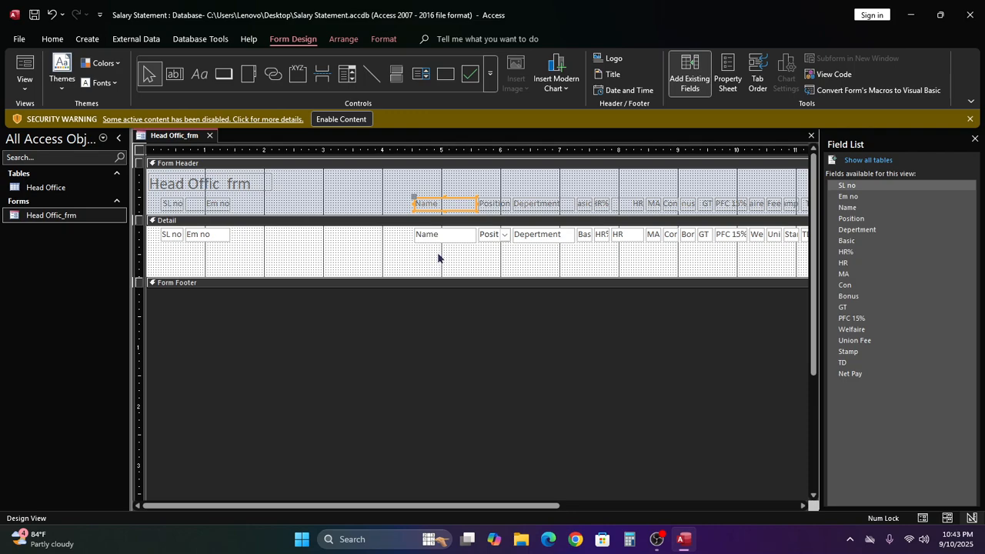
left_click(439, 238, "shift")
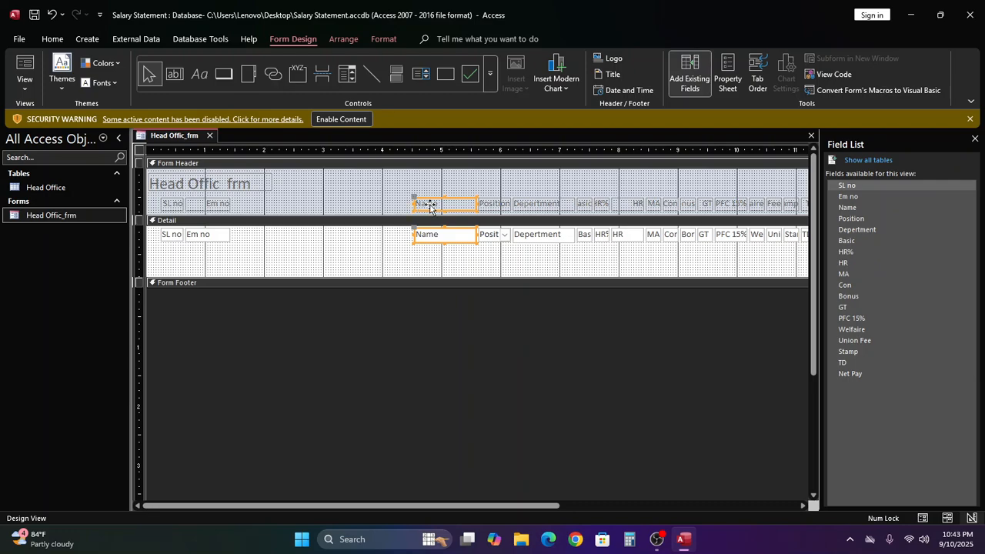
key("Left")
key("Left")
key("Left")
key("Left")
key("Left")
key("Left")
key("Left")
key("Left")
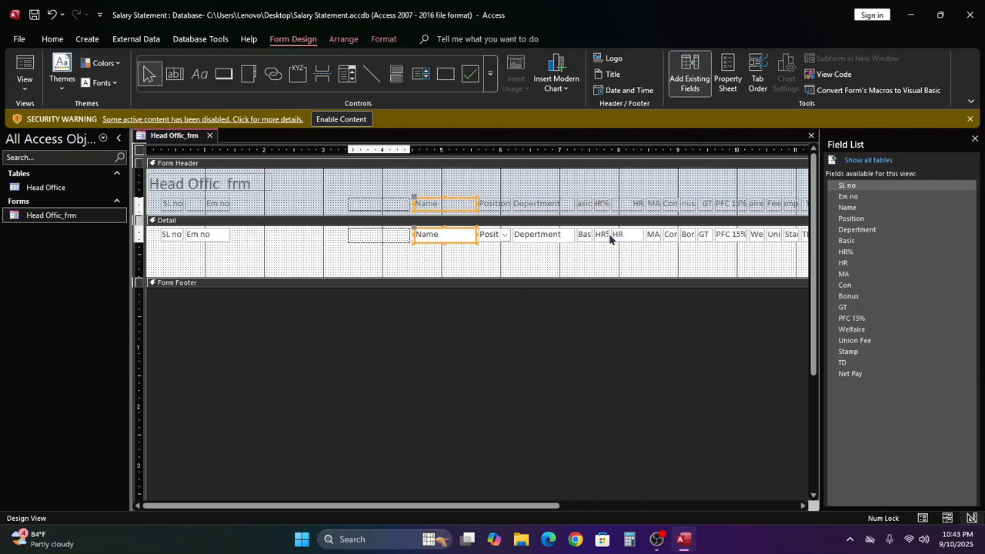
key("Left")
key("Left")
key("Left")
key("Left")
key("Left")
key("Left")
key("Left")
key("Left")
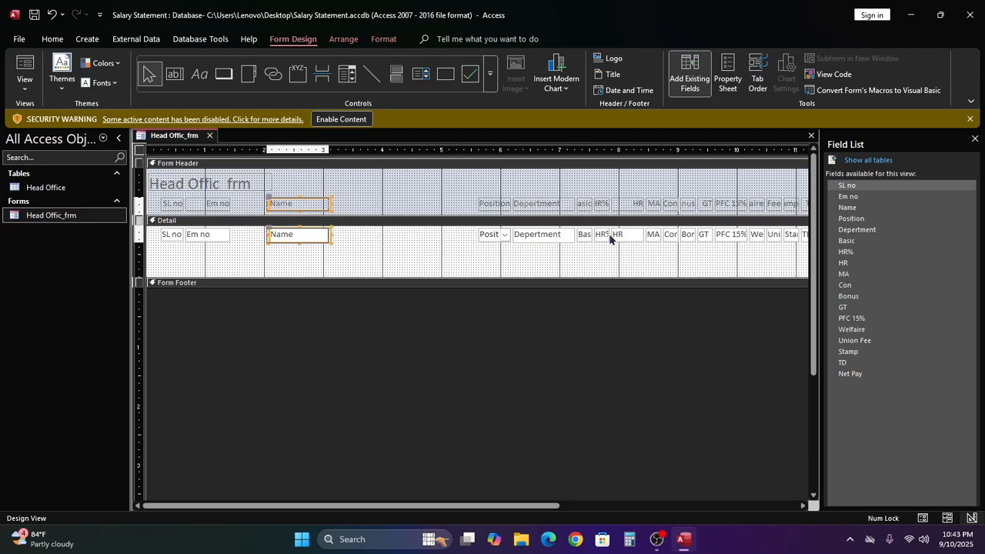
key("Left")
key("Left")
key("Left")
key("Left")
key("Left")
key("Left")
key("Left")
key("Left")
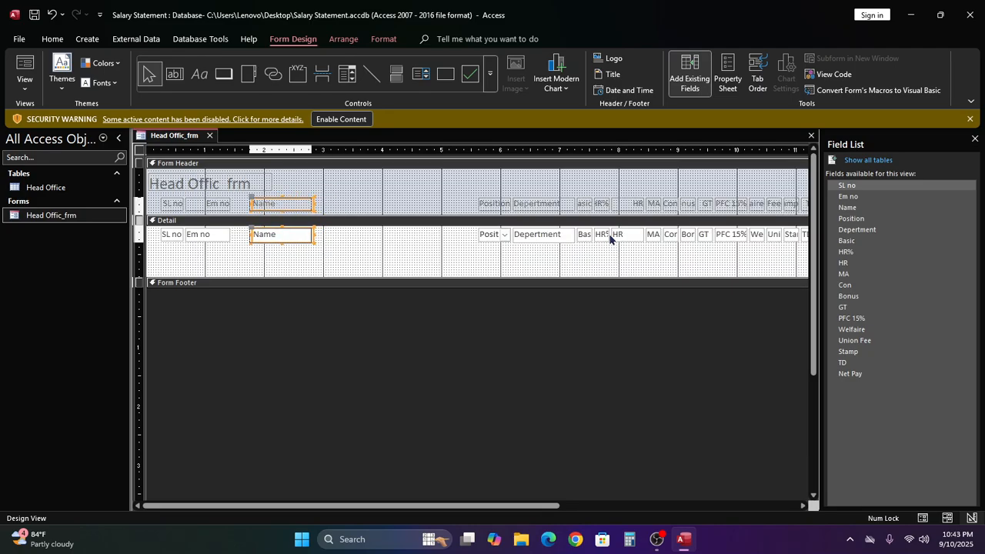
key("Left")
key("Left")
key("Left")
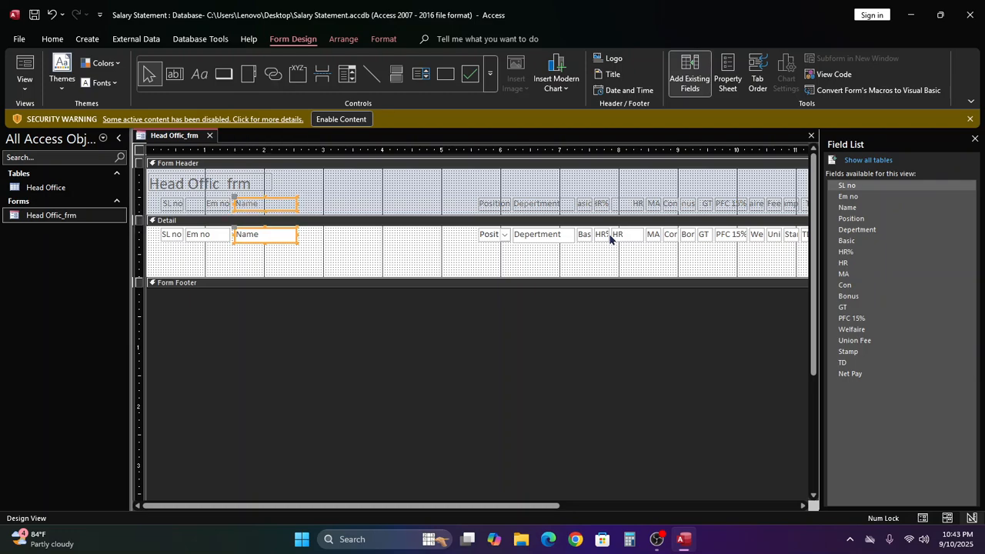
key("Left")
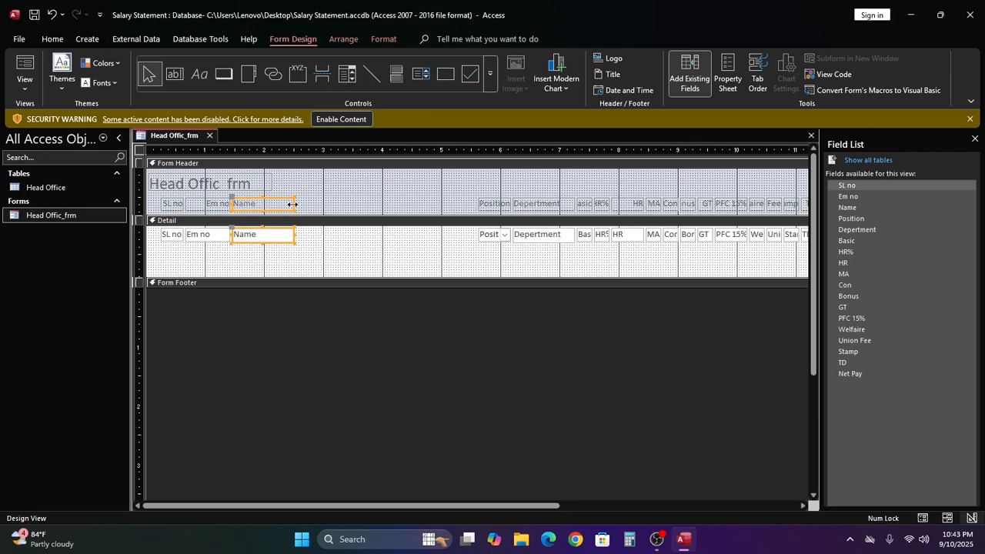
left_click_drag(293, 204, 323, 204)
left_click(364, 245)
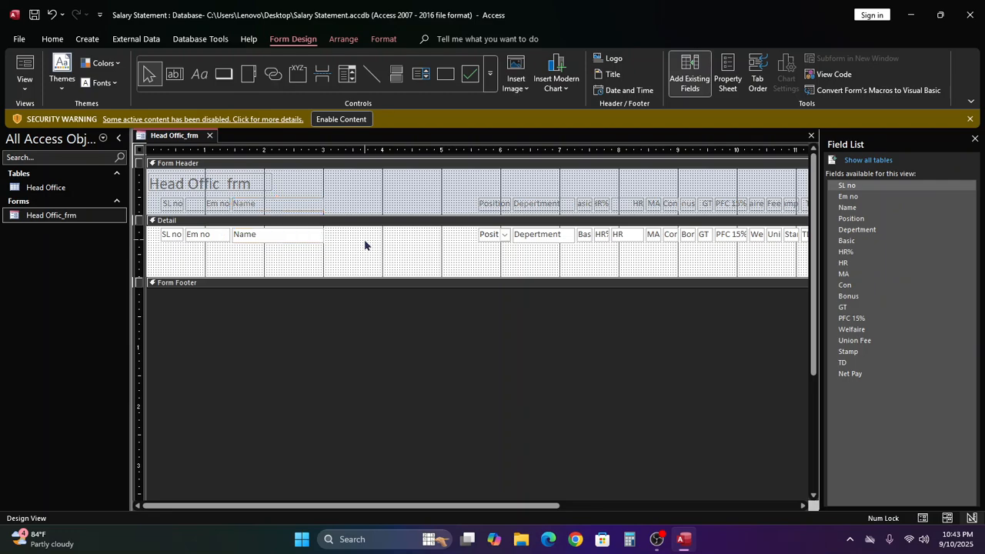
- Move the Position label and combo box left beside Name, starting at about 3 inches, and widen both to about 1 inch
left_click(488, 206)
left_click(493, 235, "shift")
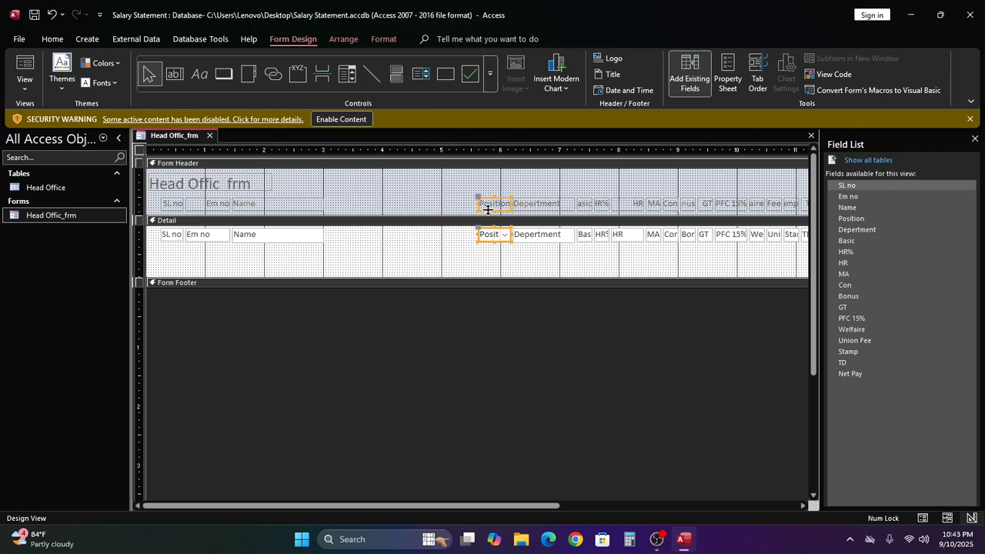
left_click_drag(488, 209, 380, 201)
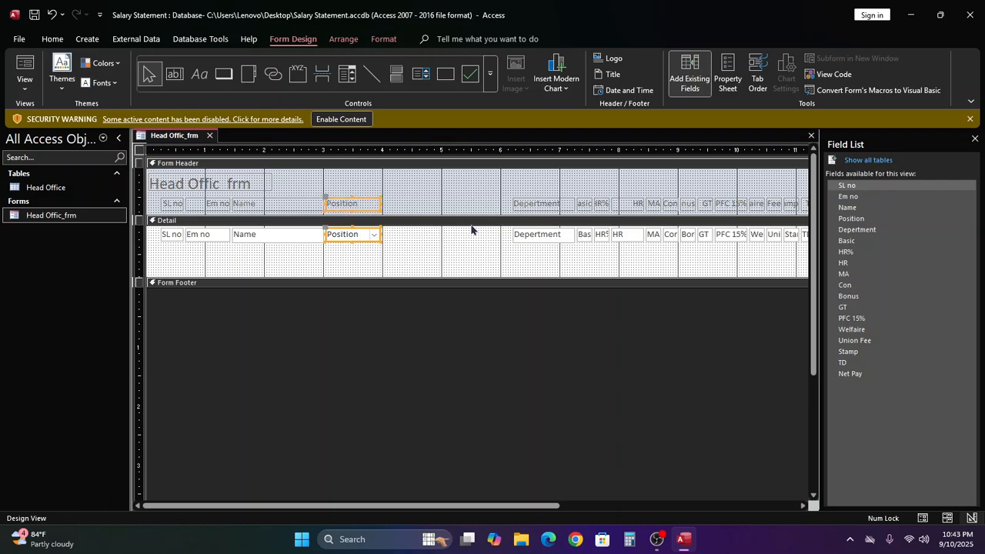
- Move the Depertment label and text box left together beside Position, starting at about 4 inches
left_click(520, 203)
left_click(530, 239, "shift")
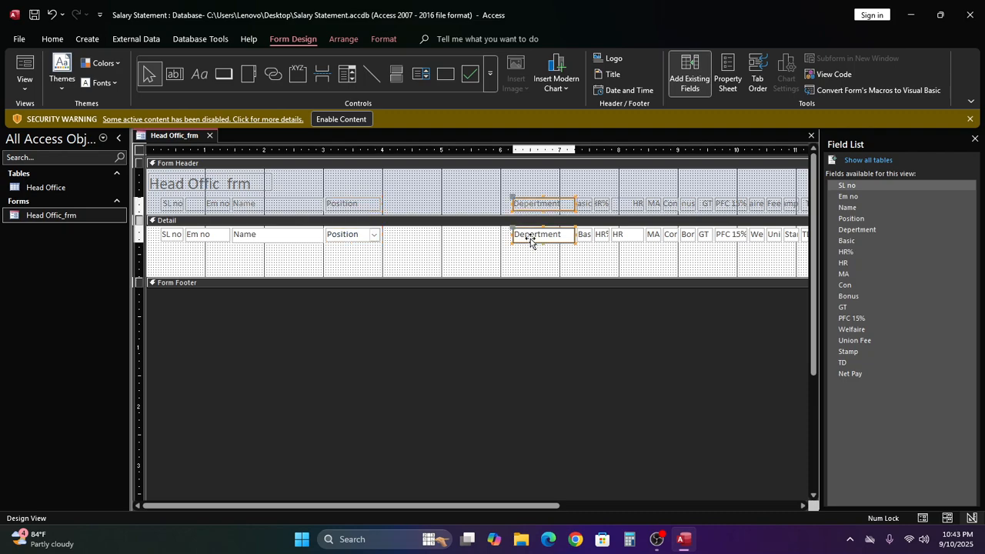
left_click_drag(537, 208, 406, 209)
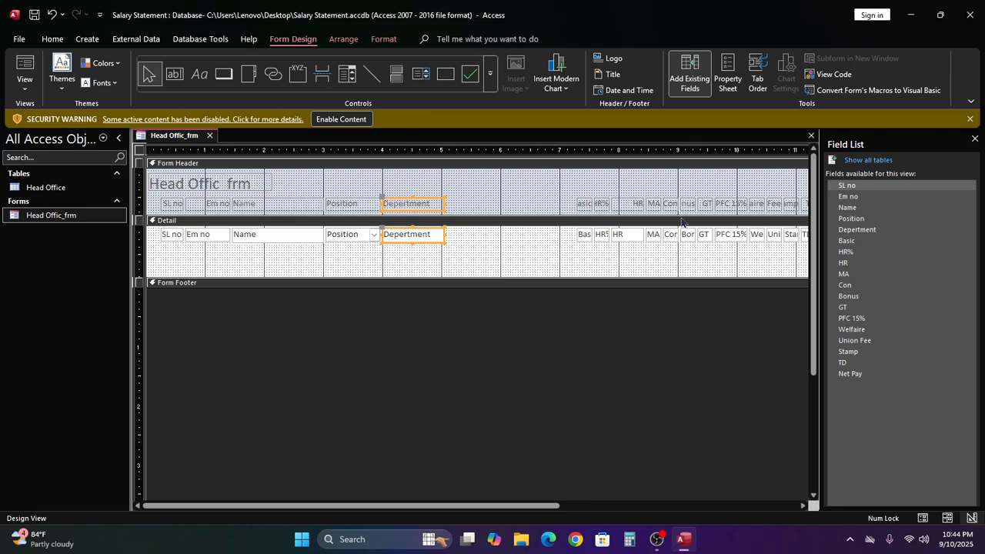
- Move the Basic label and text box left beside Depertment and widen both to about 0.7 inch
left_click(580, 206)
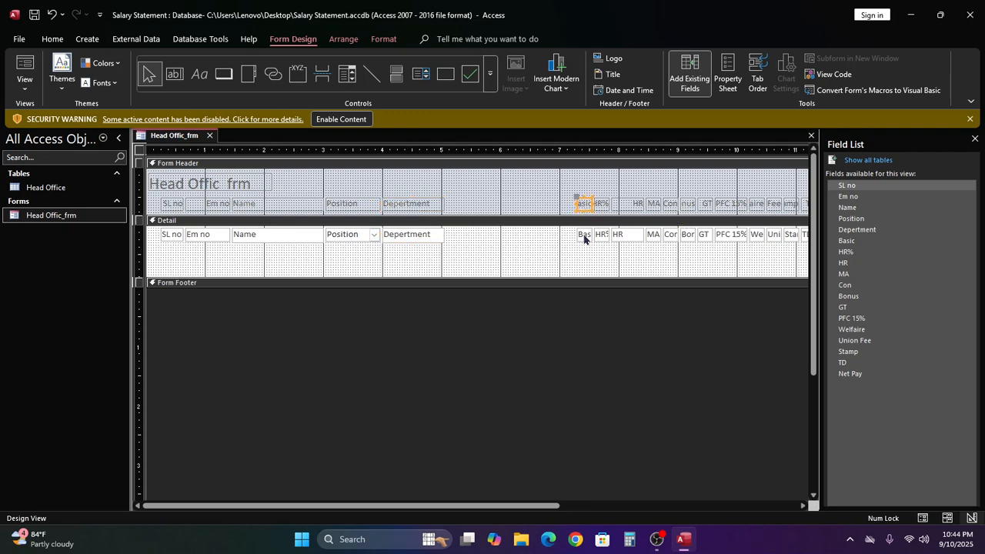
left_click(583, 236, "shift")
left_click_drag(584, 237, 456, 237)
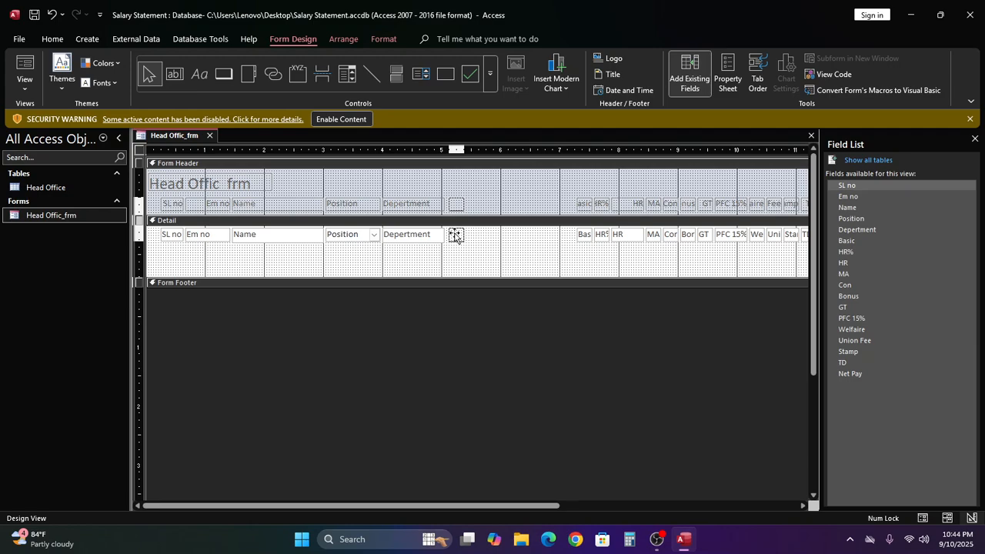
left_click_drag(455, 237, 452, 235)
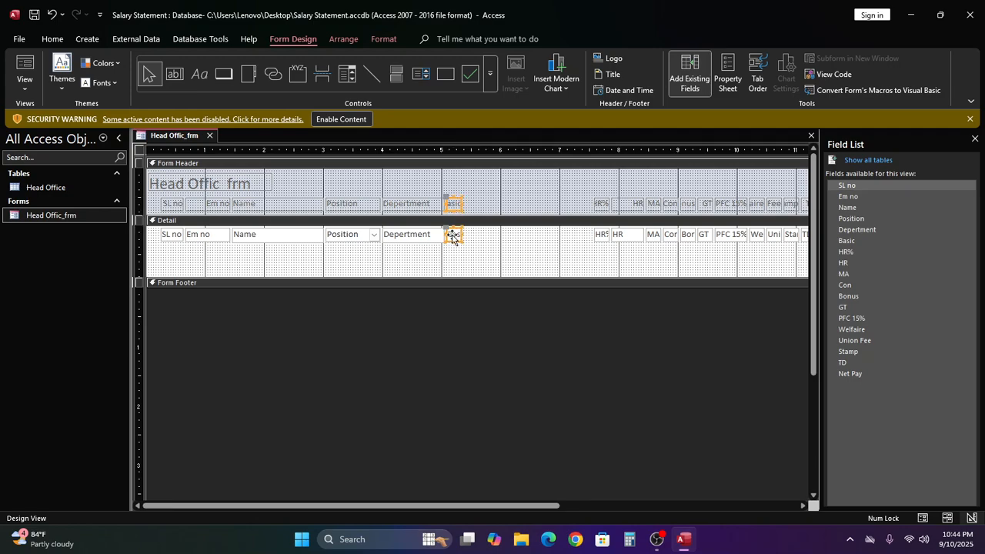
left_click_drag(461, 201, 487, 203)
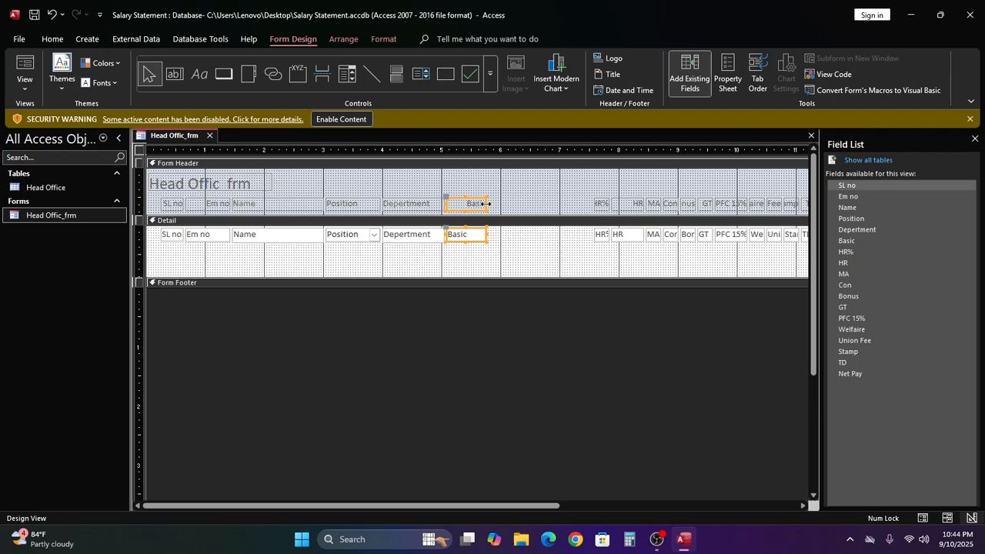
- Move the HR% label and text box left beside Basic and widen both to about 0.5 inch so the full name fits
left_click(601, 205)
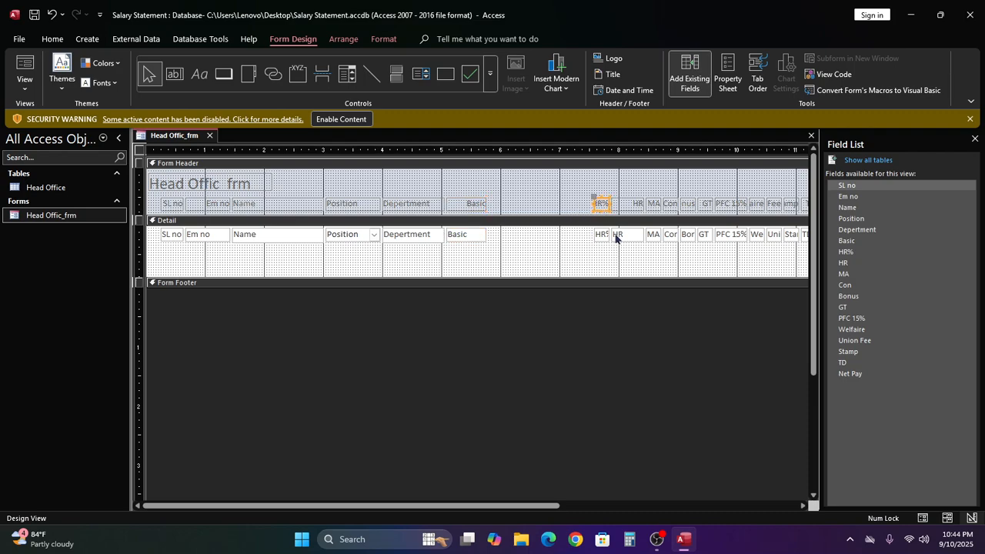
left_click(602, 241, "shift")
left_click_drag(602, 239, 496, 241)
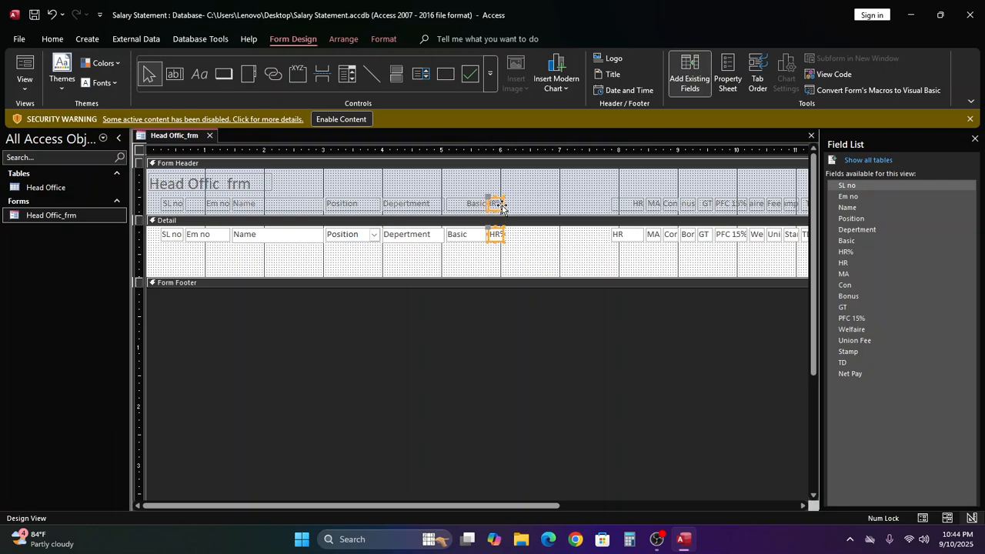
left_click_drag(503, 204, 521, 209)
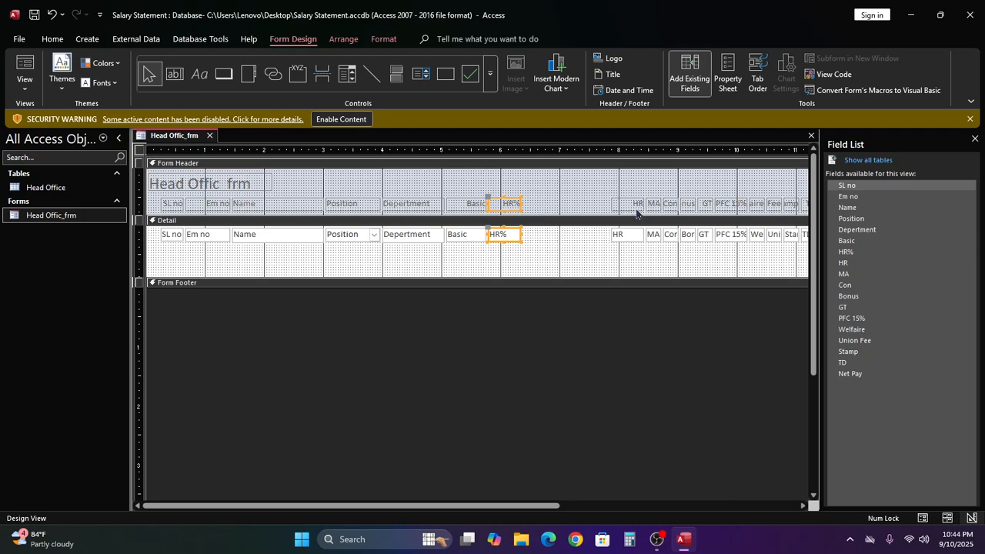
left_click(518, 203)
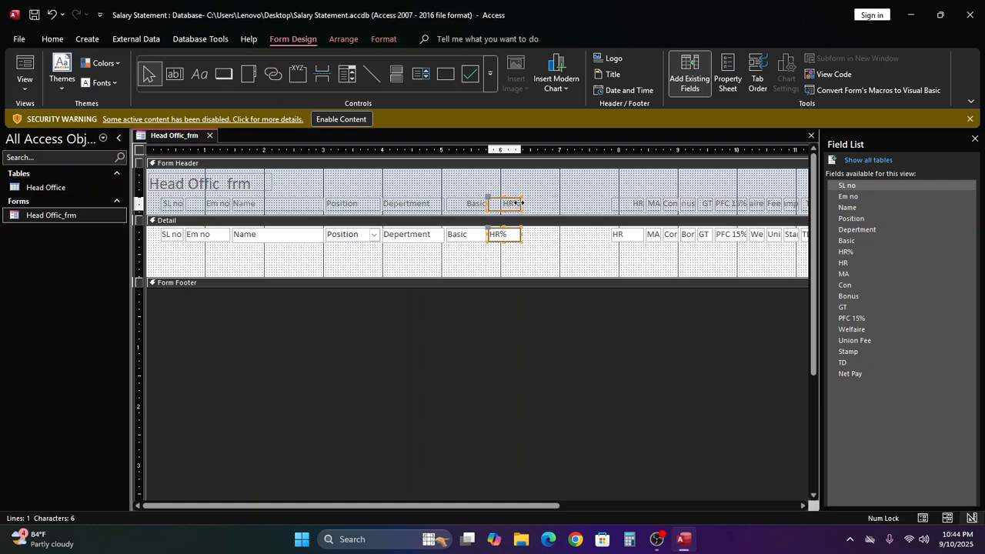
left_click(518, 203)
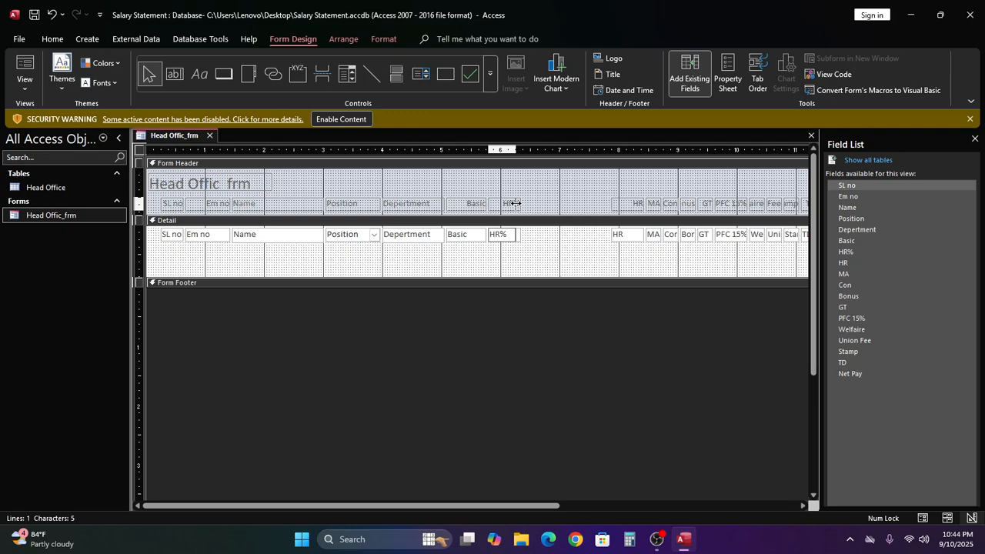
left_click_drag(514, 204, 516, 203)
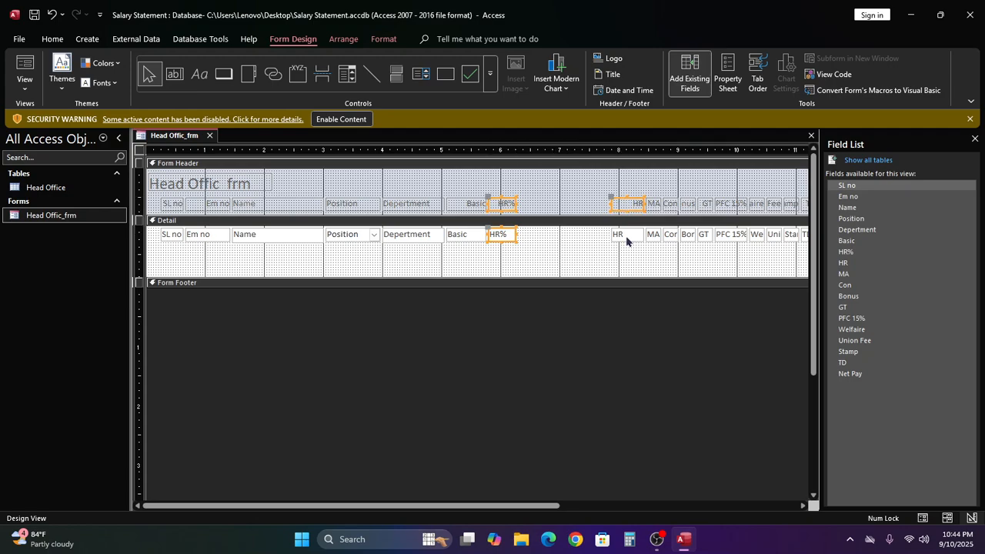
- Move the HR label and text box left beside HR% and widen both to about 0.7 inch, ending at 7 inches
left_click(585, 241)
left_click(622, 206)
left_click_drag(624, 237, 527, 236)
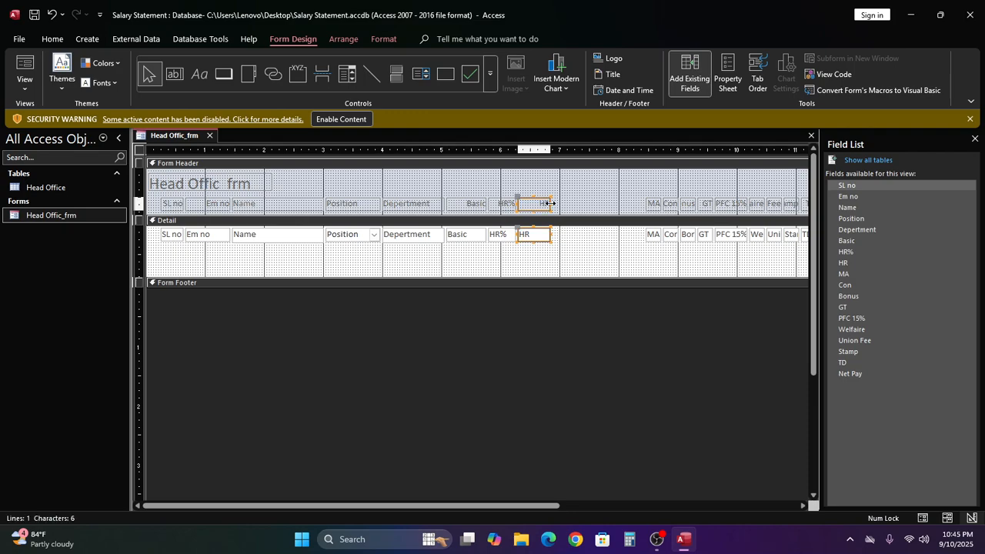
left_click_drag(550, 203, 560, 204)
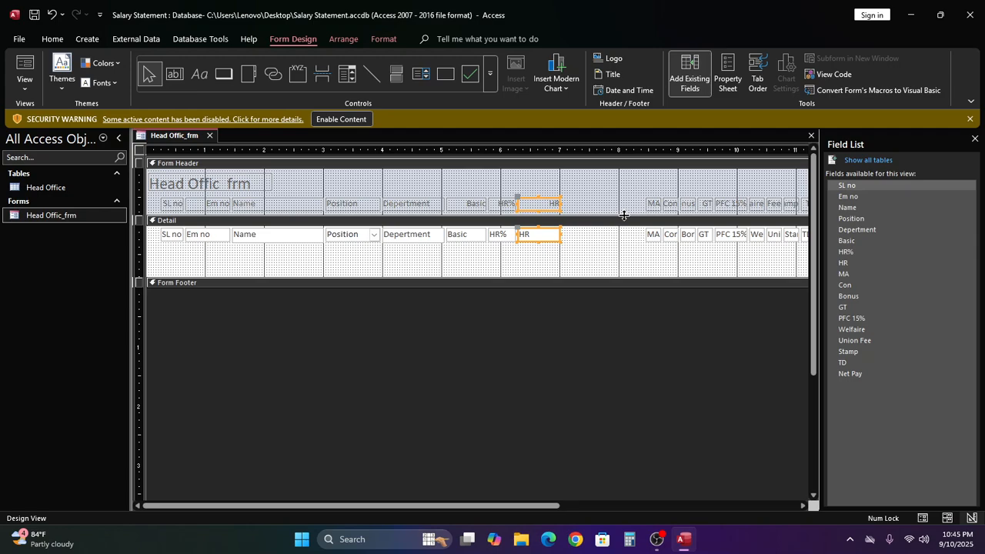
- Move the MA label and text box left beside HR, and the Con label and text box directly after MA
left_click(653, 203)
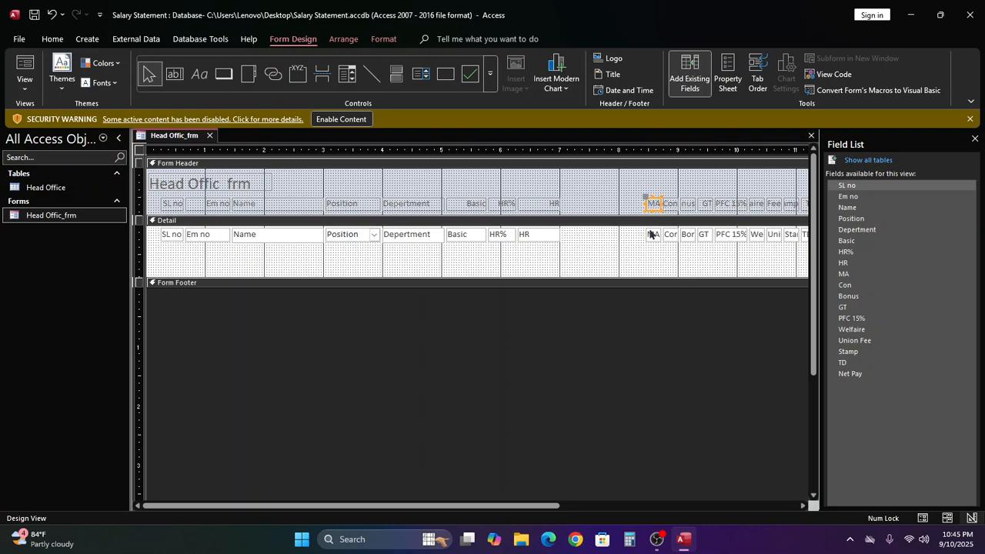
left_click(650, 233, "shift")
left_click_drag(650, 234, 567, 237)
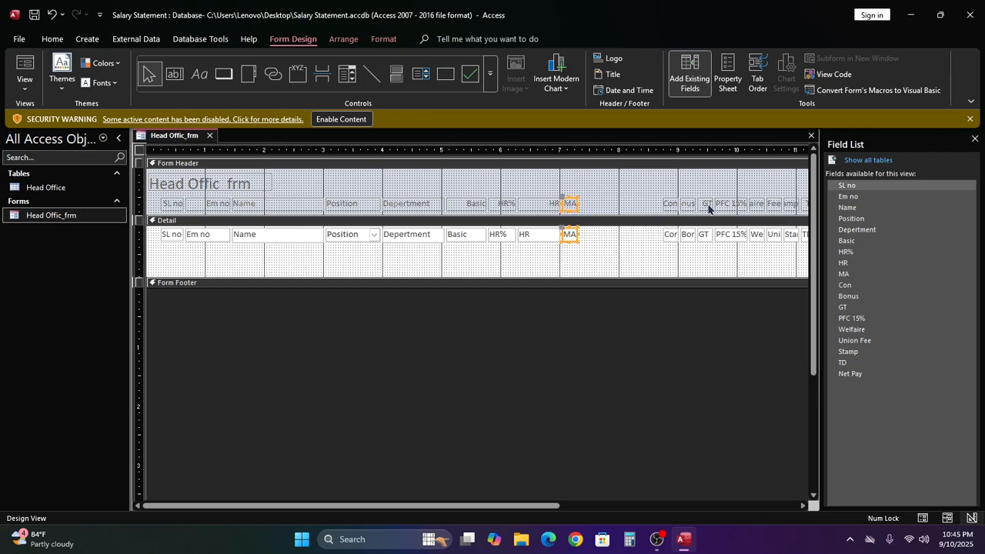
left_click(671, 205)
left_click(669, 234, "shift")
left_click_drag(669, 235, 587, 237)
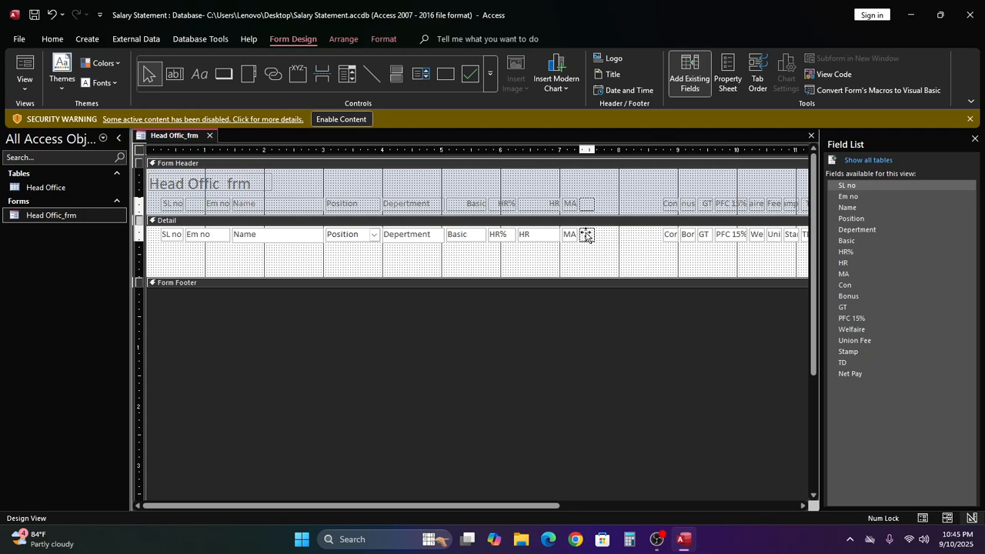
left_click_drag(586, 237, 586, 234)
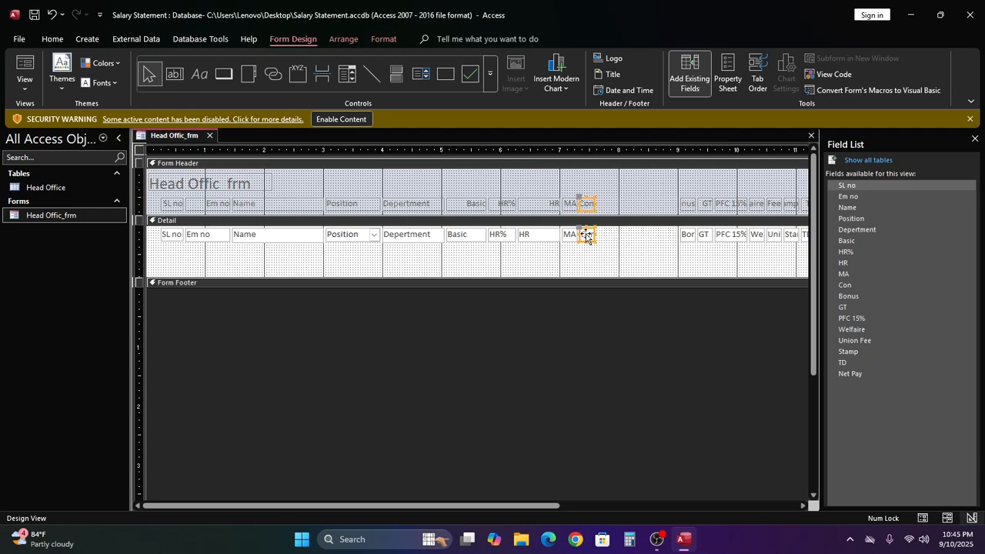
- Move the Bonus label and text box left beside Con, and the GT label and text box directly after Bonus
left_click(690, 204)
left_click(691, 237, "shift")
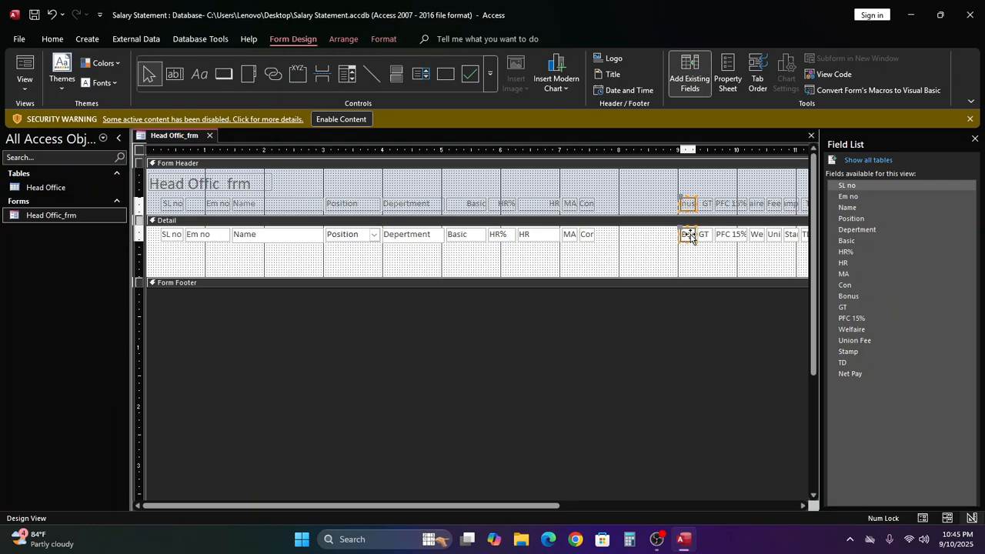
left_click_drag(691, 237, 605, 235)
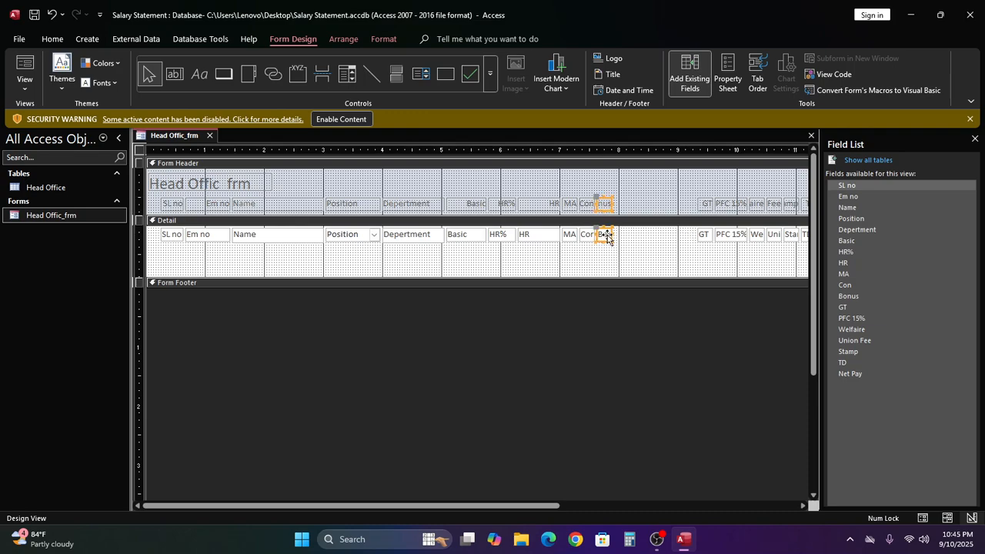
left_click(700, 205)
left_click(703, 238, "shift")
left_click_drag(702, 237, 621, 236)
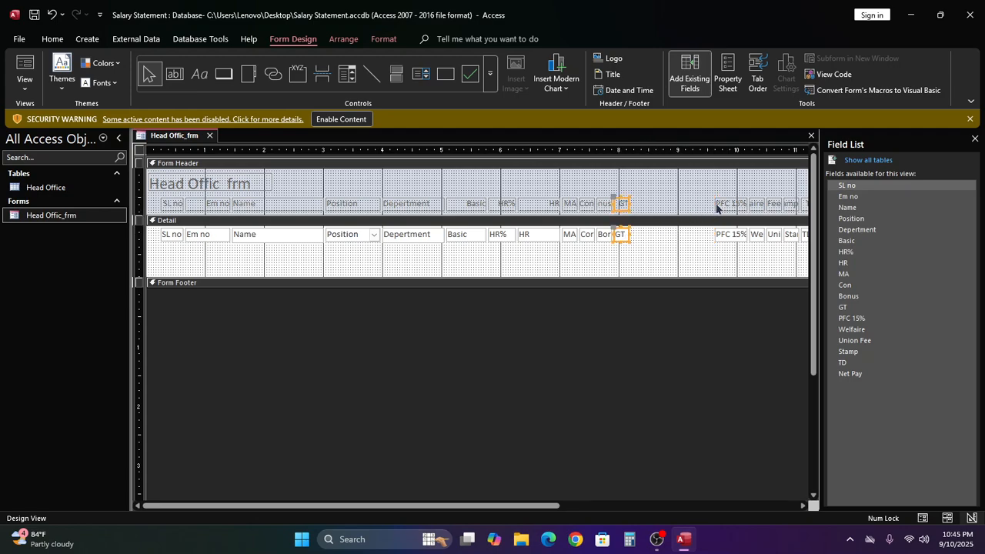
- Move the PFC 15% label and text box left together, so they start at about 9 inches
left_click(718, 204)
left_click(725, 238, "shift")
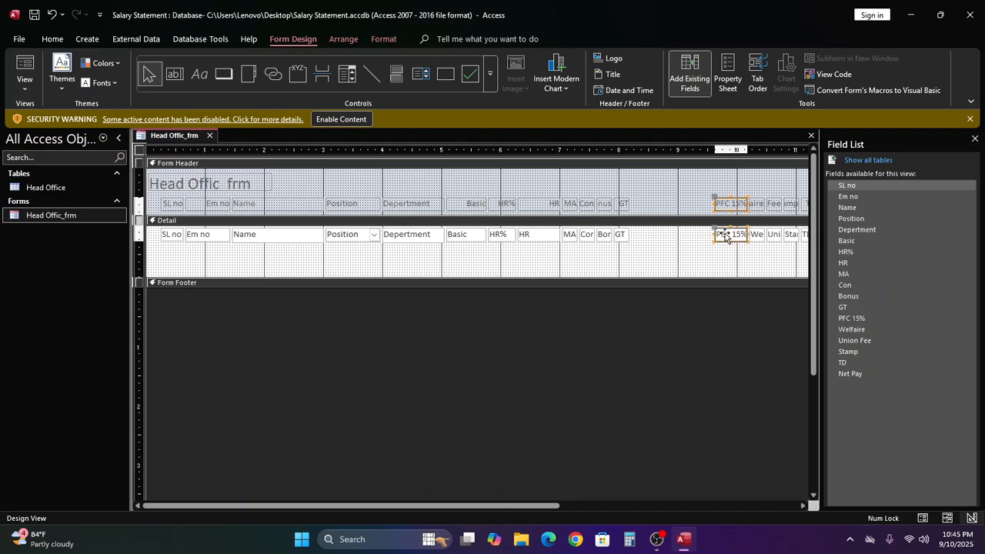
left_click_drag(725, 237, 688, 234)
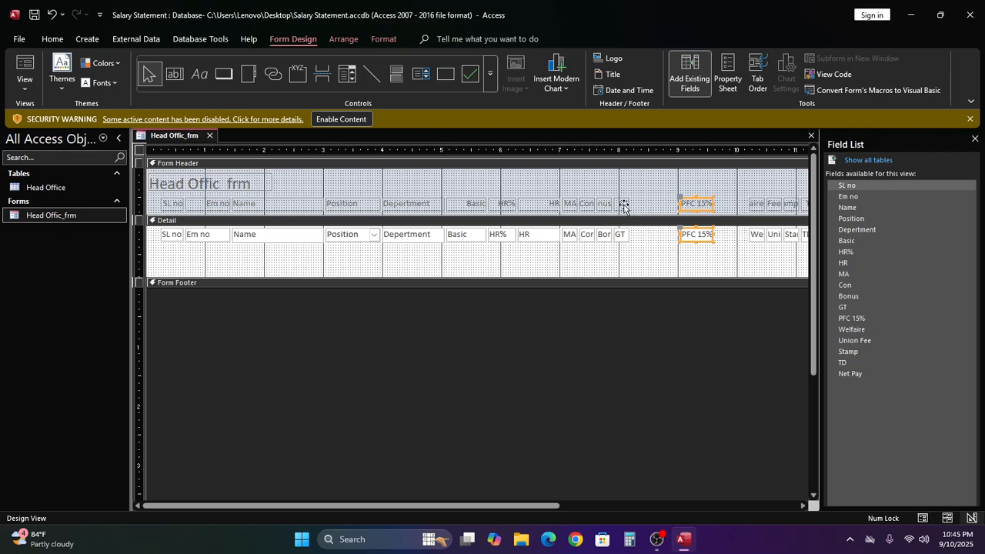
- Move the GT label and text box right together, so they start at about 8.6 inches, just before PFC 15%
left_click(623, 205)
left_click(623, 235, "shift")
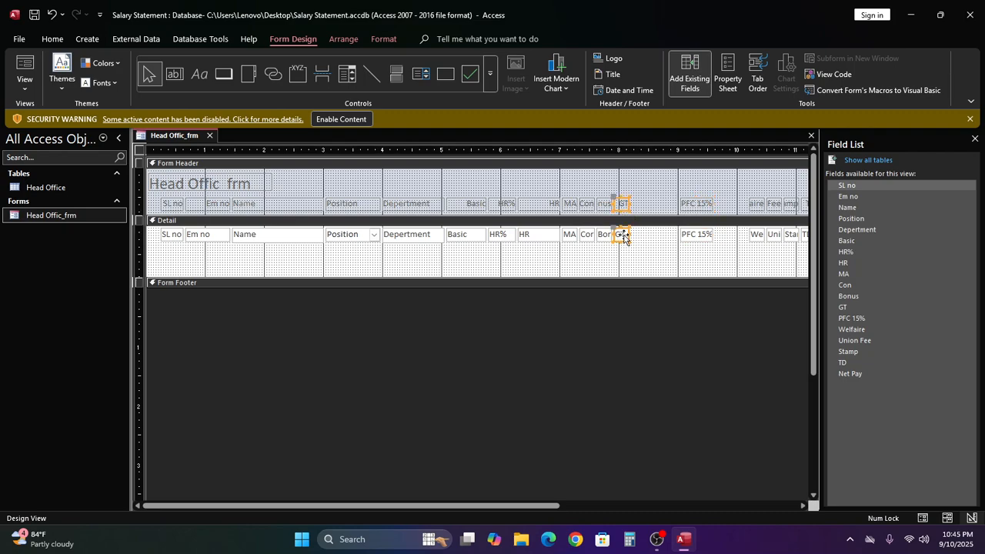
left_click_drag(621, 234, 666, 235)
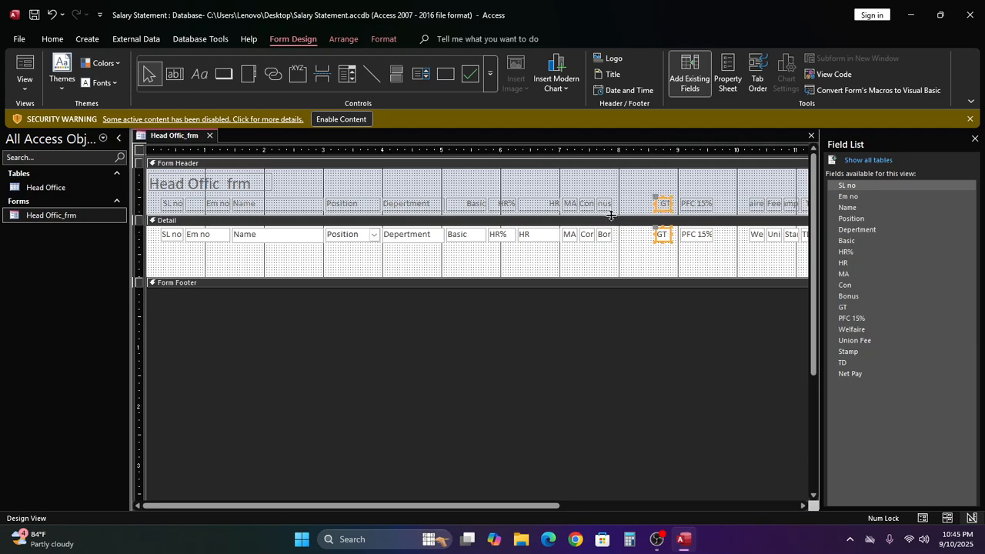
- Move the MA, Con and Bonus labels and text boxes right together, so the group starts at 8 inches
left_click(570, 204)
left_click(589, 205, "shift")
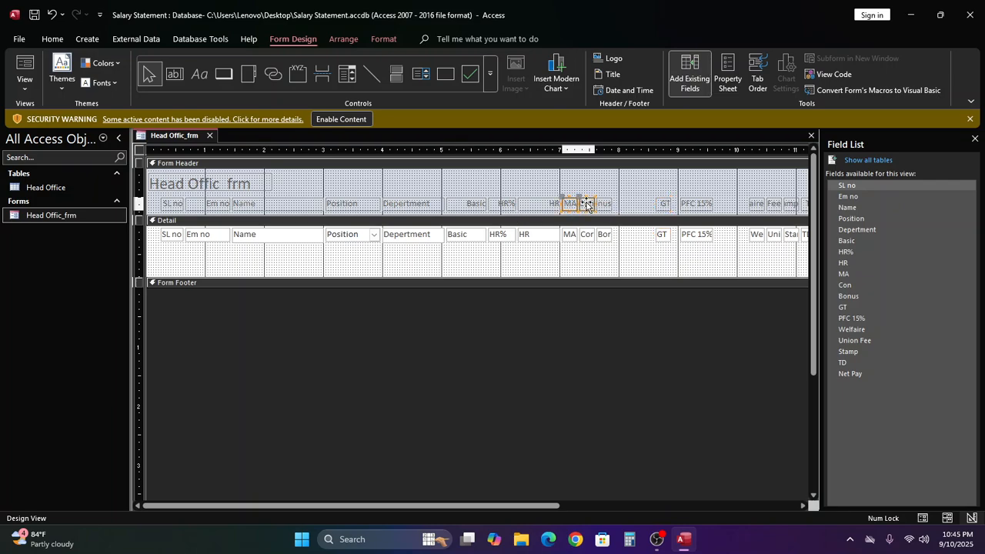
left_click(606, 206, "shift")
left_click(569, 235, "shift")
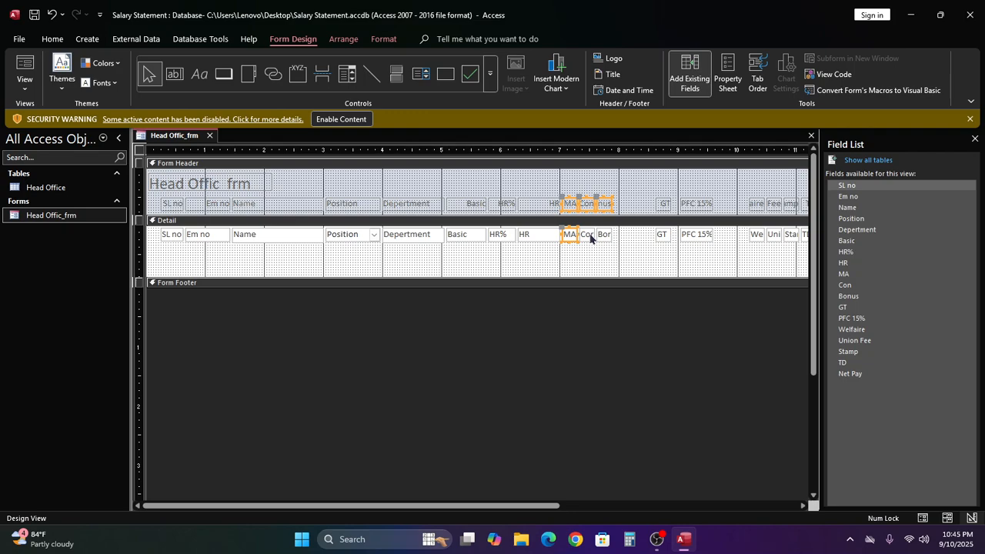
left_click(588, 236, "shift")
left_click(606, 236, "shift")
left_click_drag(588, 236, 648, 236)
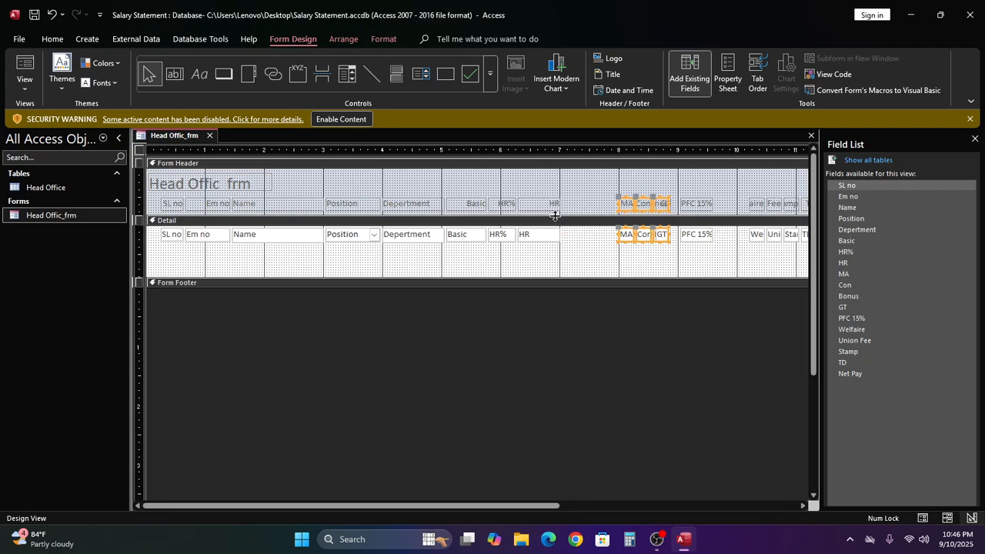
left_click(608, 243)
- Move the MA label and text box back beside HR at 7 inches and widen both to about 0.6 inch
left_click(626, 204)
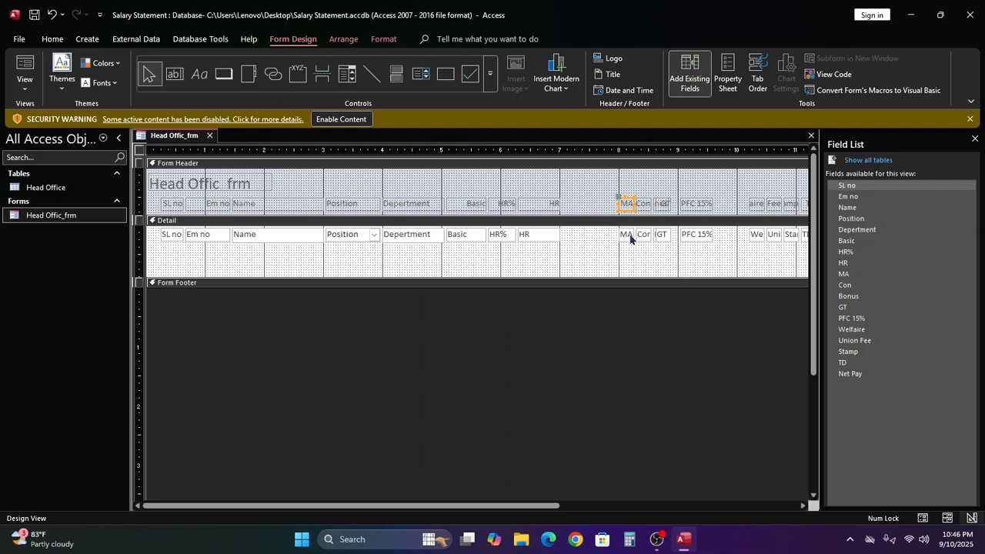
left_click(629, 235, "shift")
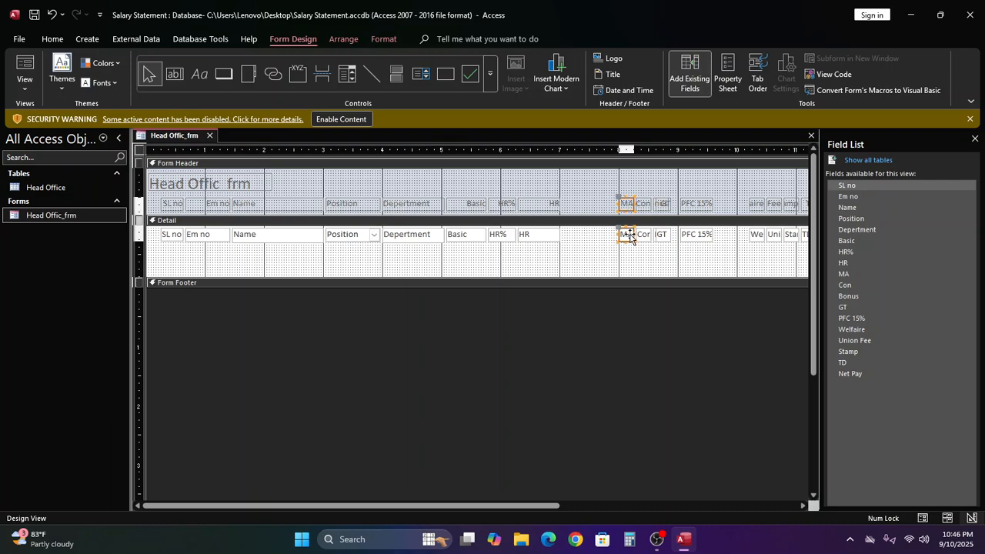
left_click_drag(629, 236, 569, 234)
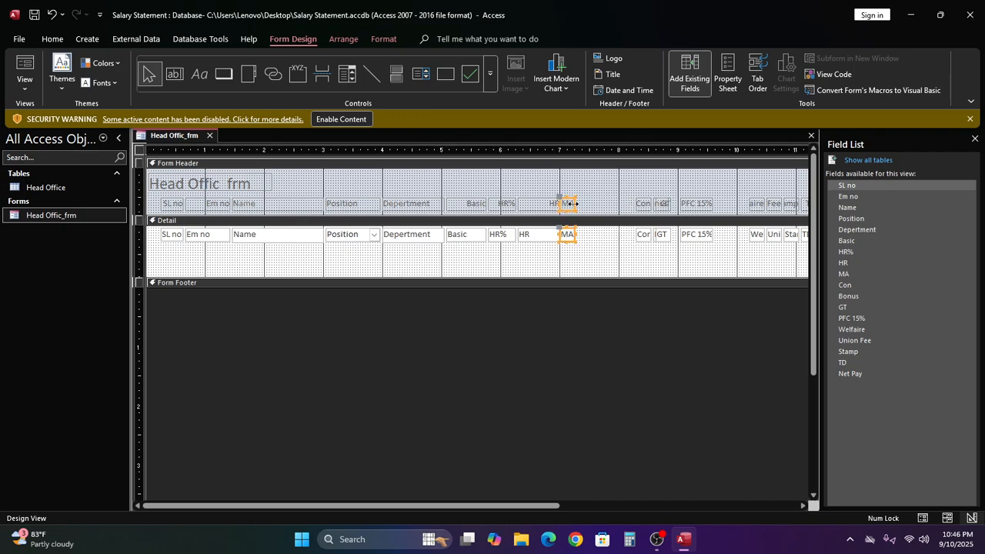
left_click(570, 203)
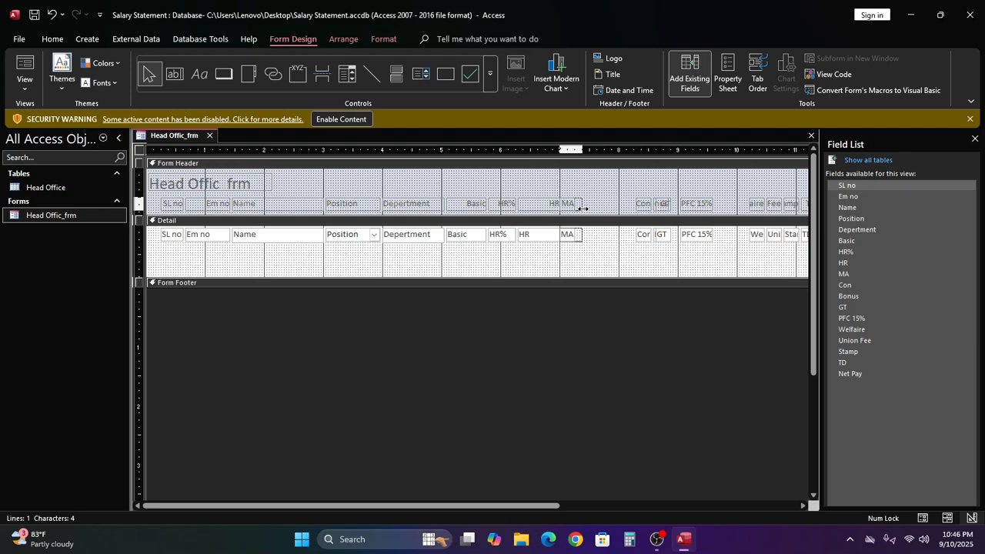
left_click_drag(582, 208, 595, 205)
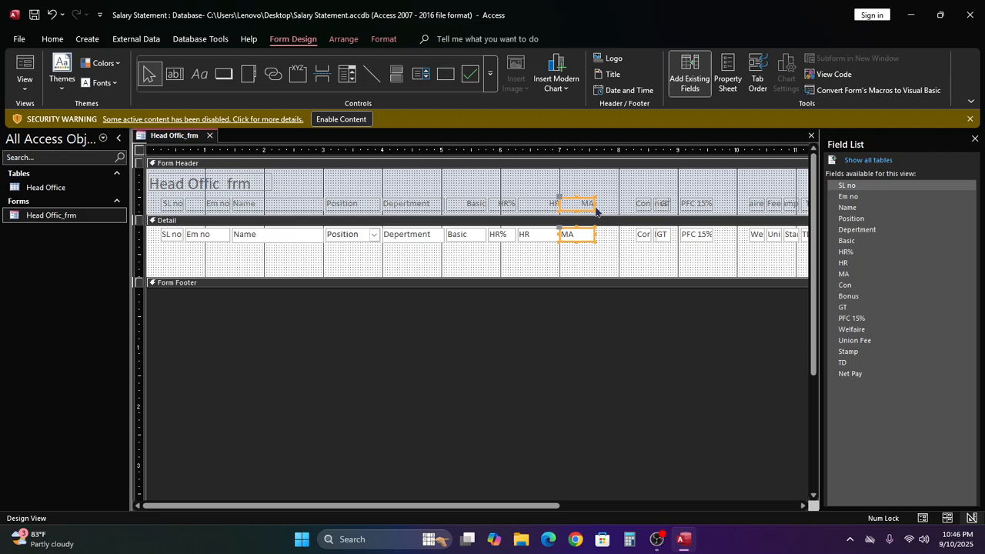
- Move the Con label and text box directly after MA and widen both to about 0.6 inch
left_click(645, 204)
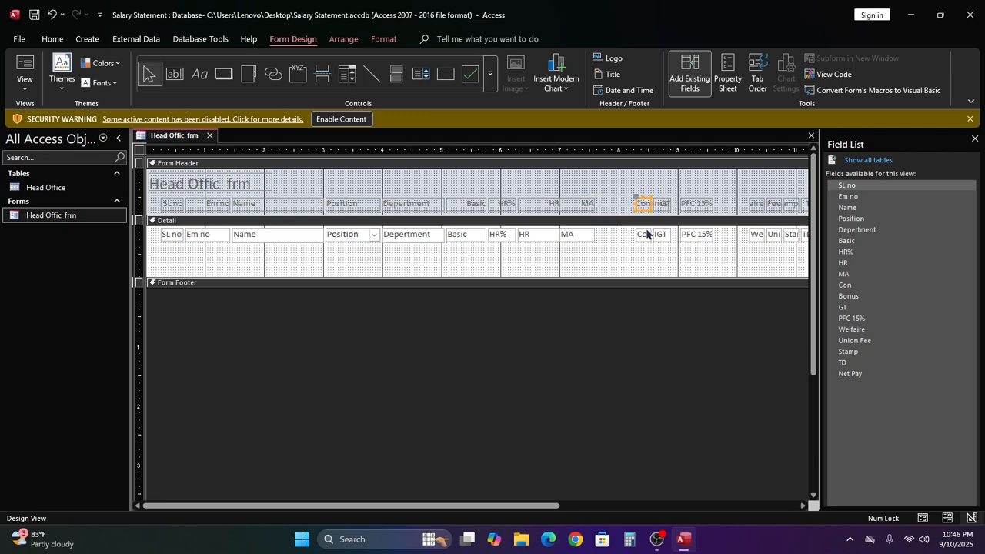
left_click(647, 234, "shift")
left_click_drag(646, 234, 629, 205)
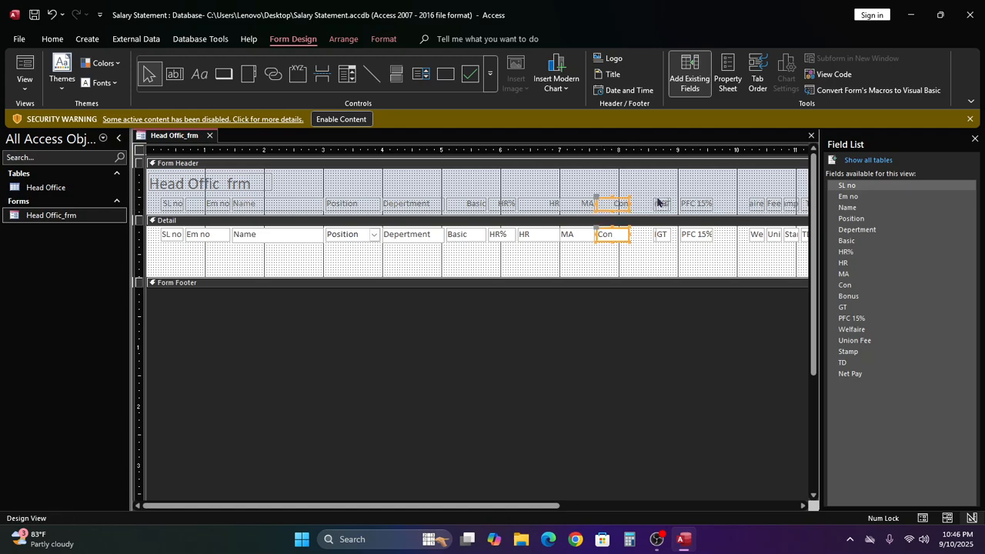
- Move the GT label and text box left together, placing them directly after Con at about 8.2 inches
left_click(662, 202)
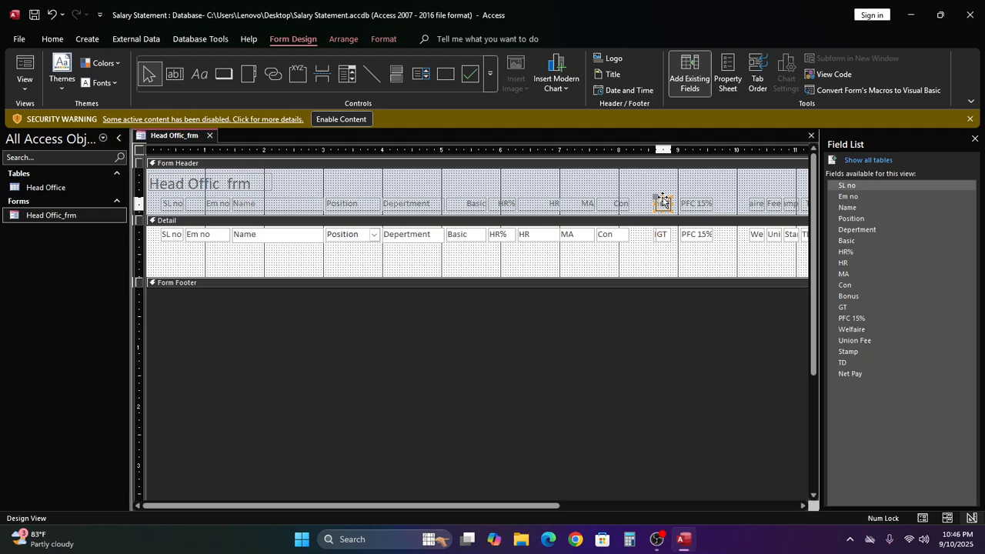
left_click(665, 234, "shift")
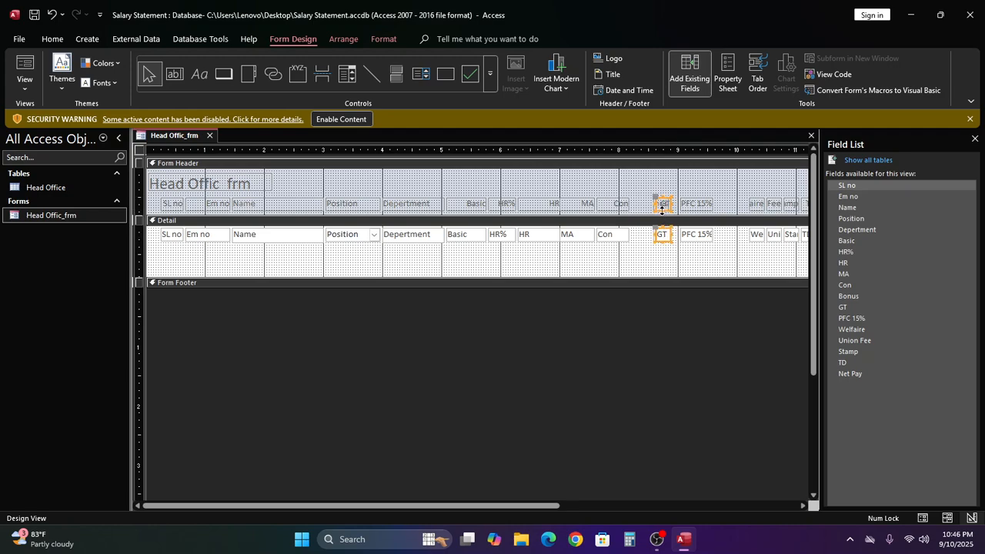
left_click_drag(663, 234, 636, 235)
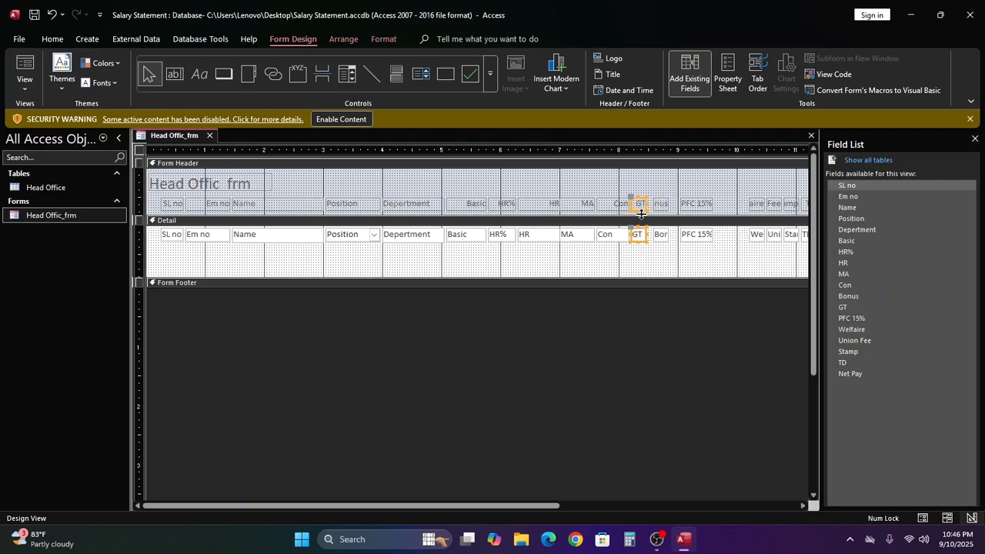
- Shift the labels and text boxes from Bonus through Net Pay right together, so Bonus starts at about 9.2 inches
left_click(662, 205)
left_click(677, 190)
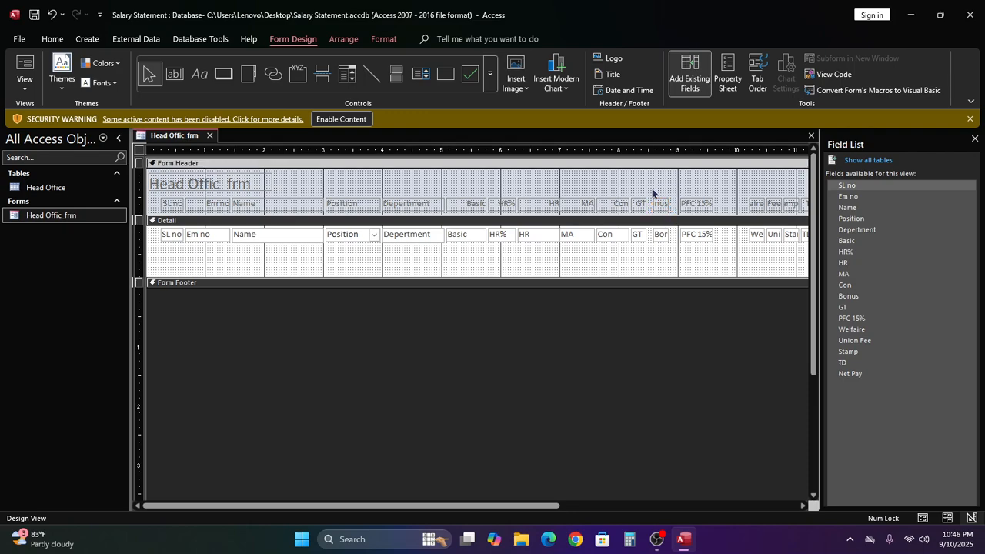
left_click_drag(649, 193, 780, 246)
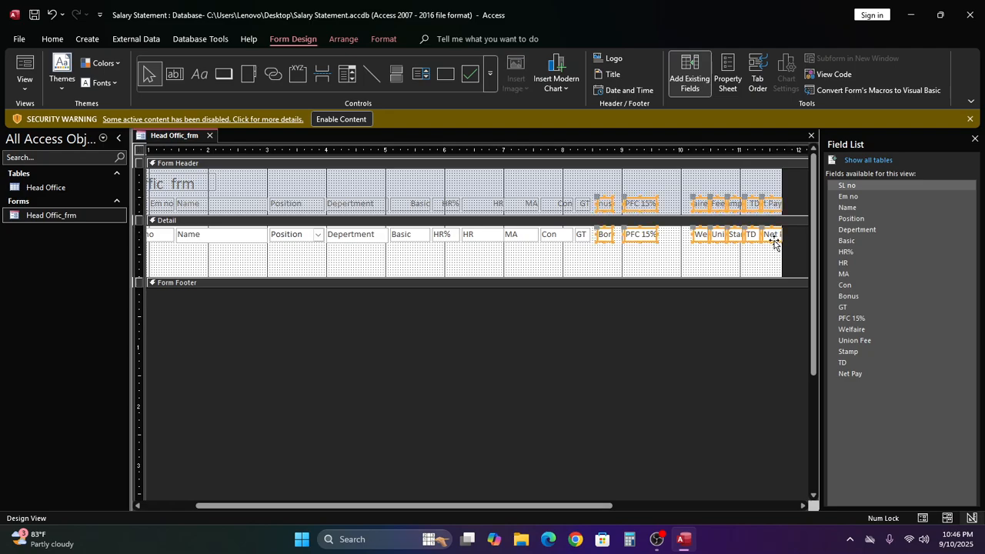
key("Right")
key("Right")
key("Right")
key("Right")
key("Right")
key("Right")
key("Right")
key("Right")
key("Right")
key("Right")
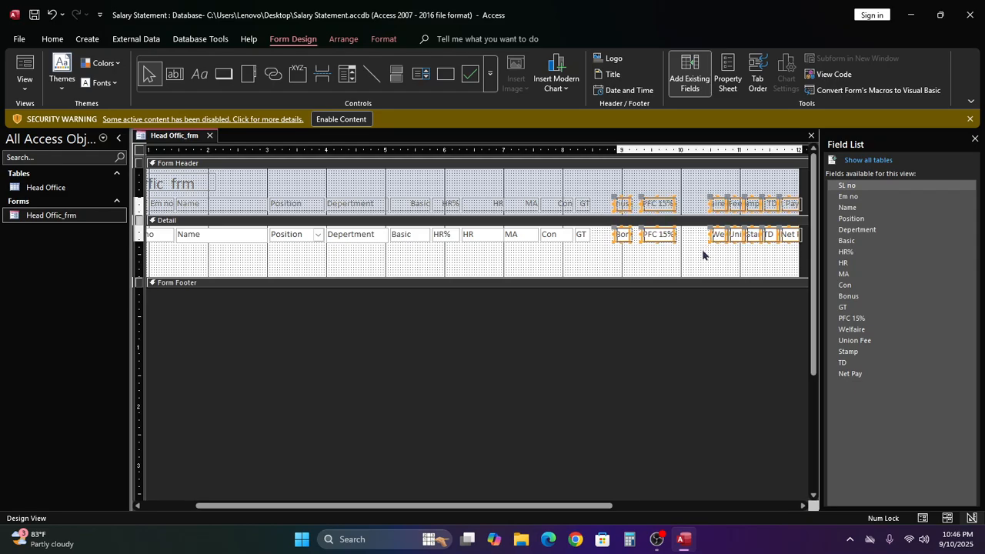
key("Right")
key("Right")
key("Right")
key("Right")
key("Right")
key("Right")
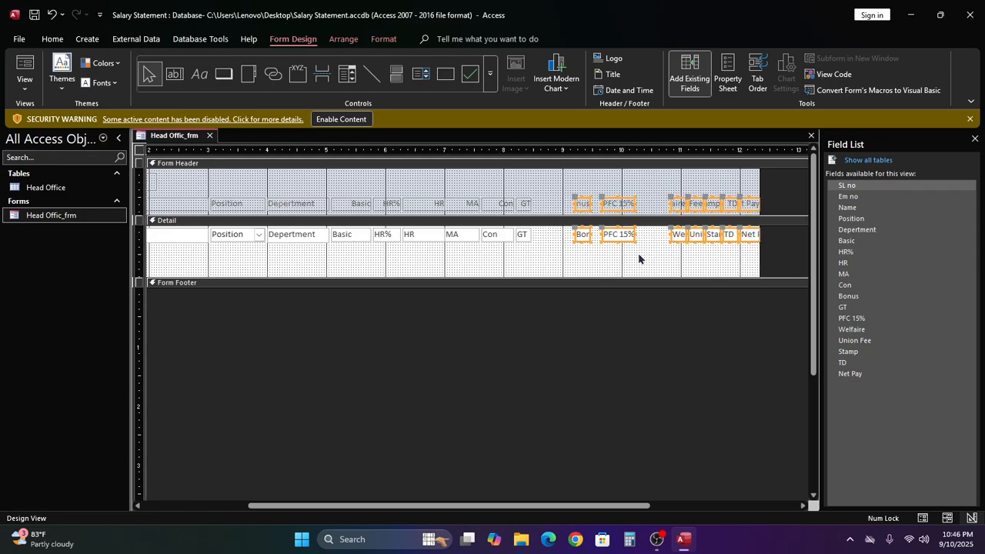
left_click(539, 247)
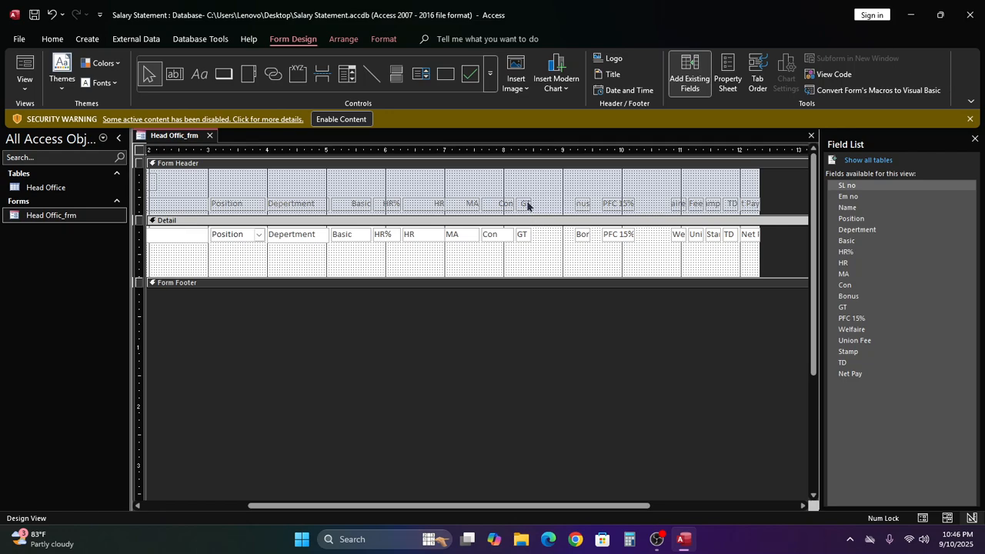
- Widen the GT label and text box together to about 0.8 inch, ending just before 9 inches
left_click(525, 204)
left_click(521, 235, "shift")
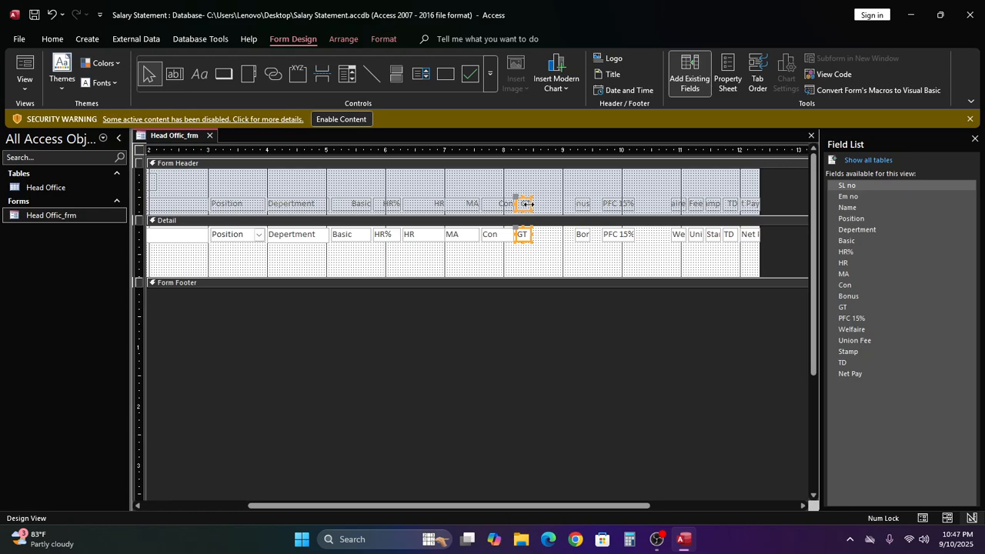
left_click_drag(528, 203, 557, 209)
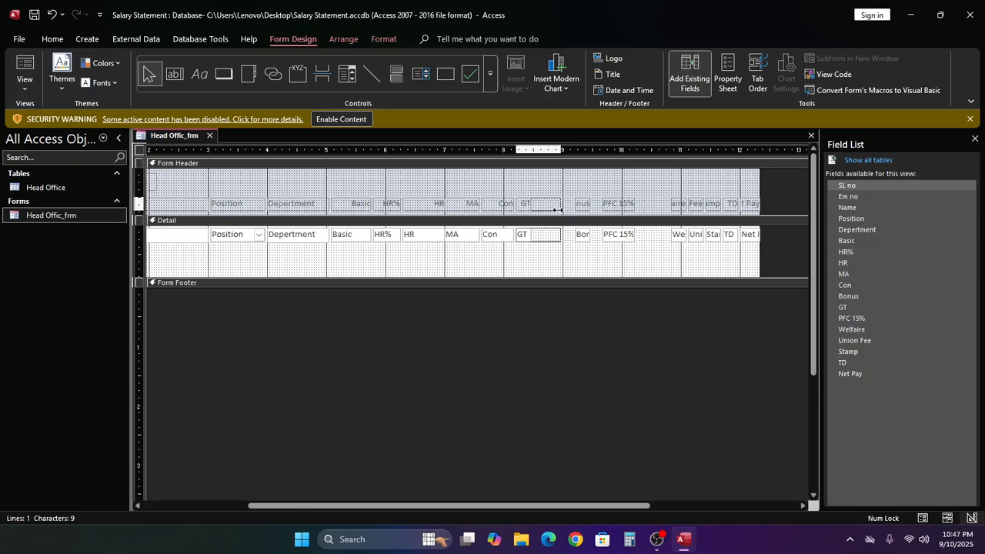
- Shift the Bonus through Net Pay labels and text boxes further right together, so Bonus starts at about 9.8 inches
left_click_drag(558, 210, 768, 248)
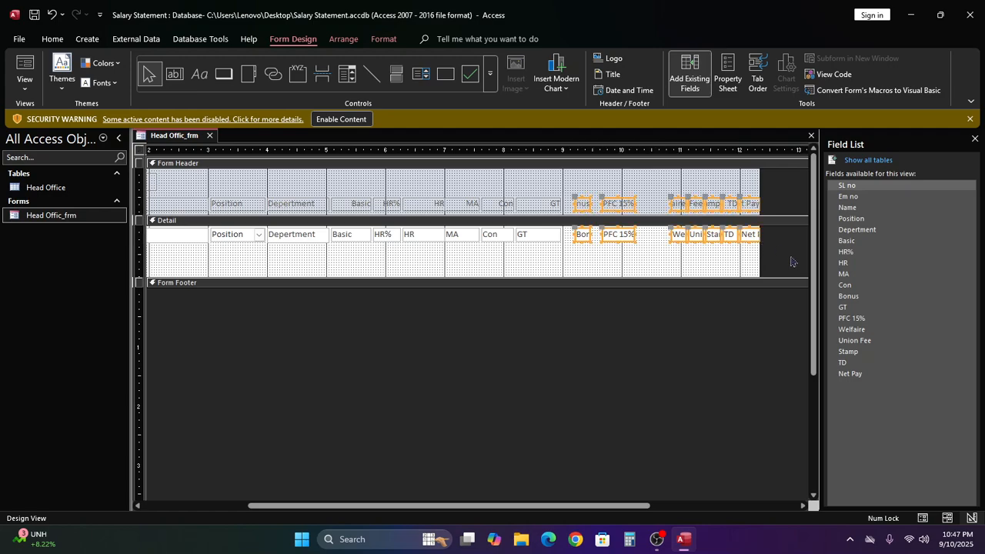
key("Right")
key("Right")
key("Right")
key("Right")
key("Right")
key("Right")
key("Right")
key("Right")
key("Right")
key("Right")
key("Right")
key("Right")
key("Right")
key("Right")
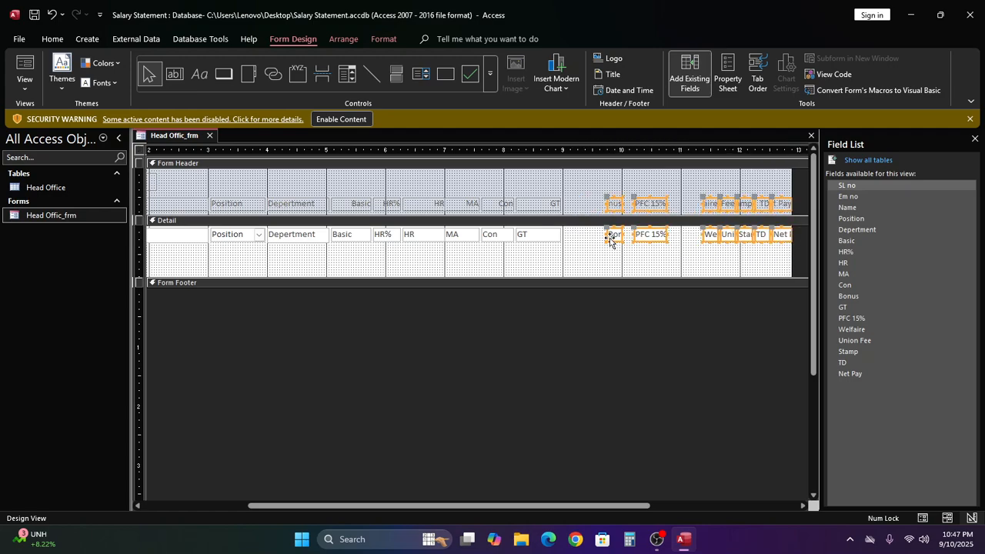
left_click(578, 255)
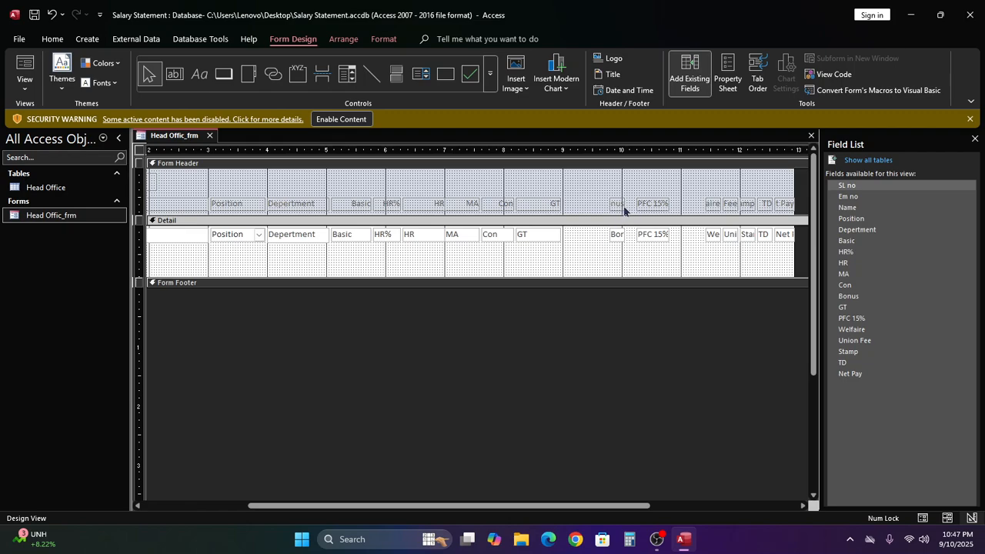
- Move the Bonus label and text box directly after GT at 9 inches and widen both to about 0.6 inch
left_click(618, 205)
left_click(620, 235)
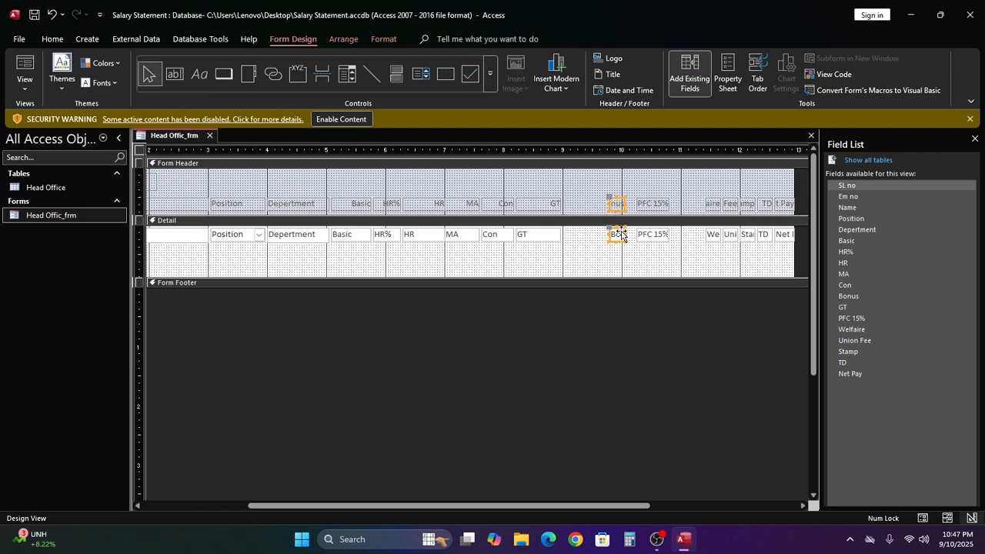
mouse_move(621, 234)
left_mouse_down()
mouse_move(575, 235)
mouse_move(578, 202)
mouse_move(600, 204)
left_mouse_up()
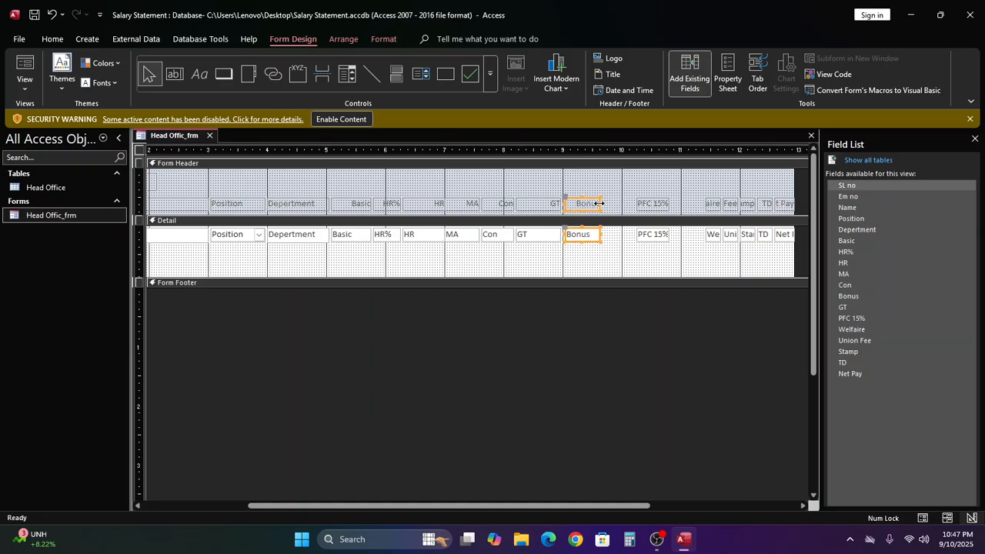
- Move the PFC 15% label and text box left together, placing them directly after Bonus
left_click(649, 204)
left_click(657, 235, "shift")
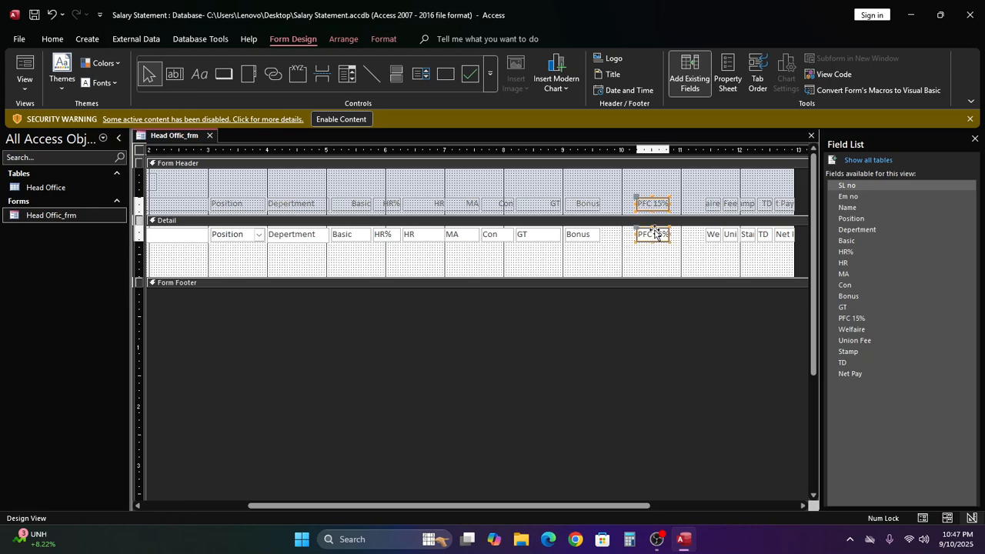
left_click_drag(656, 235, 617, 233)
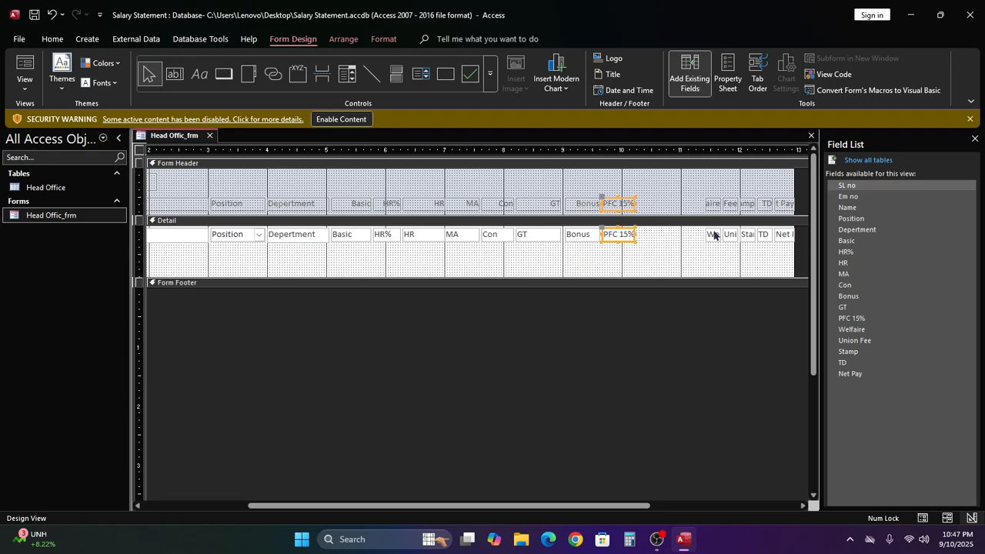
- Move the Welfaire label and text box directly after PFC 15% and widen both to about 0.6 inch, fitting the full field name
left_click(714, 204)
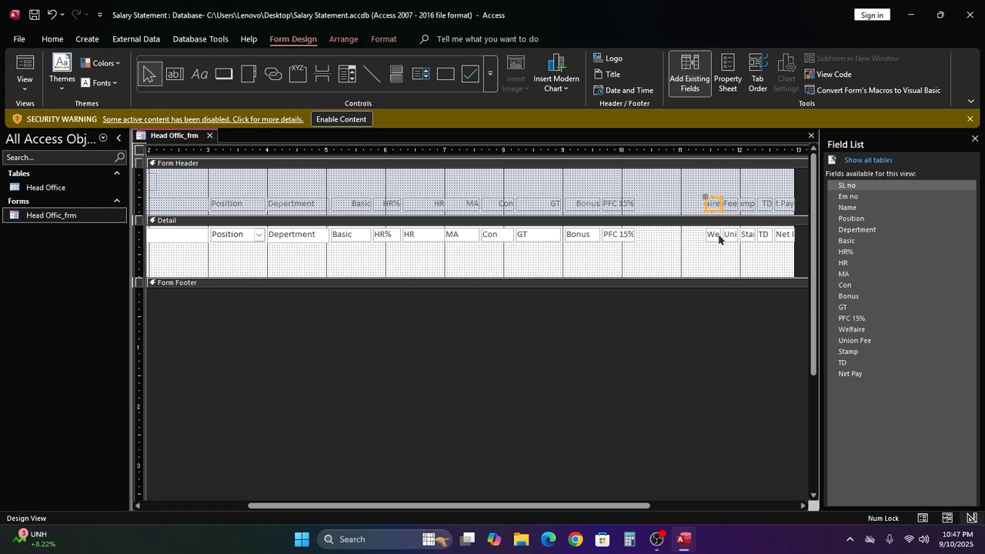
left_click(718, 234, "shift")
left_click_drag(705, 234, 640, 238)
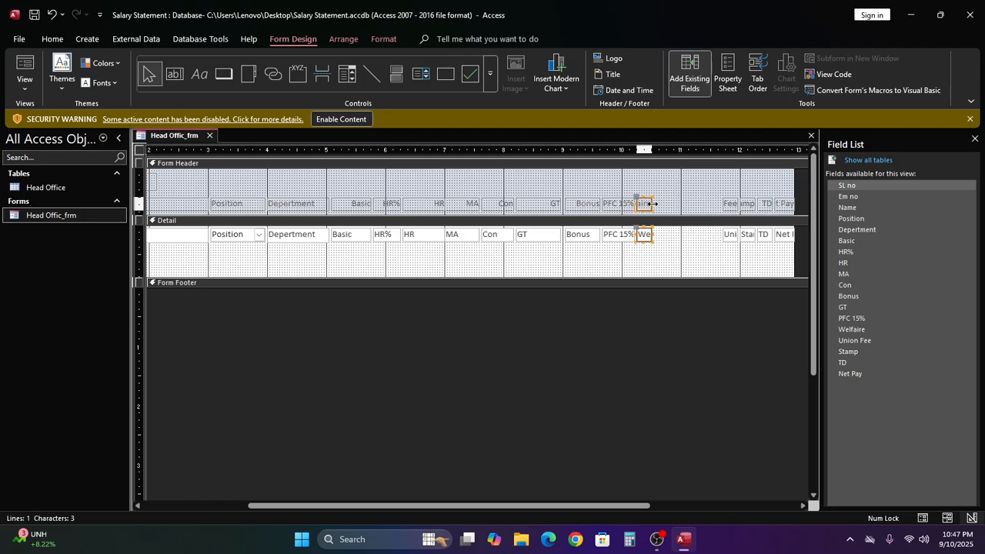
left_click_drag(653, 203, 667, 209)
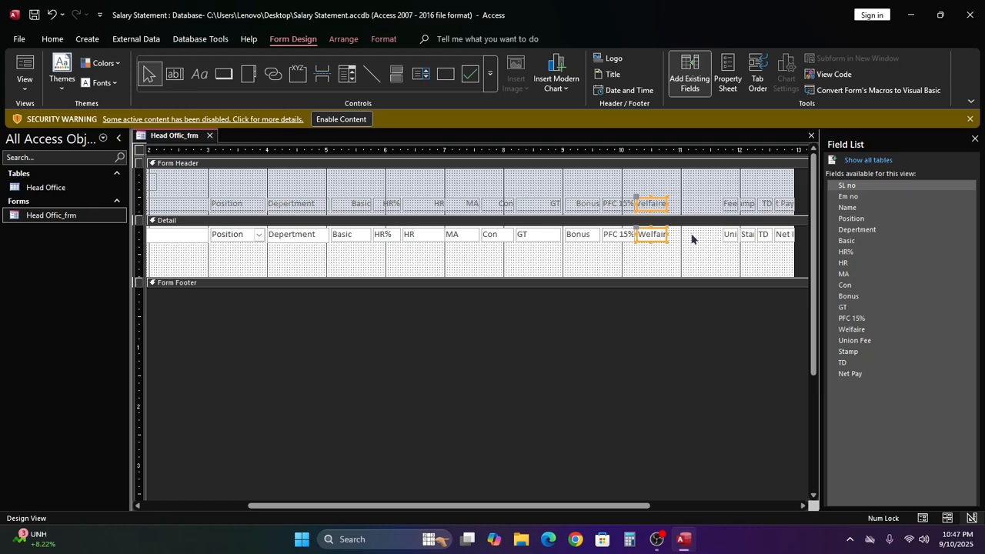
left_click_drag(665, 203, 672, 204)
- Move the Union Fee label and text box directly after Welfaire and widen both to about 0.7 inch
left_click(730, 203)
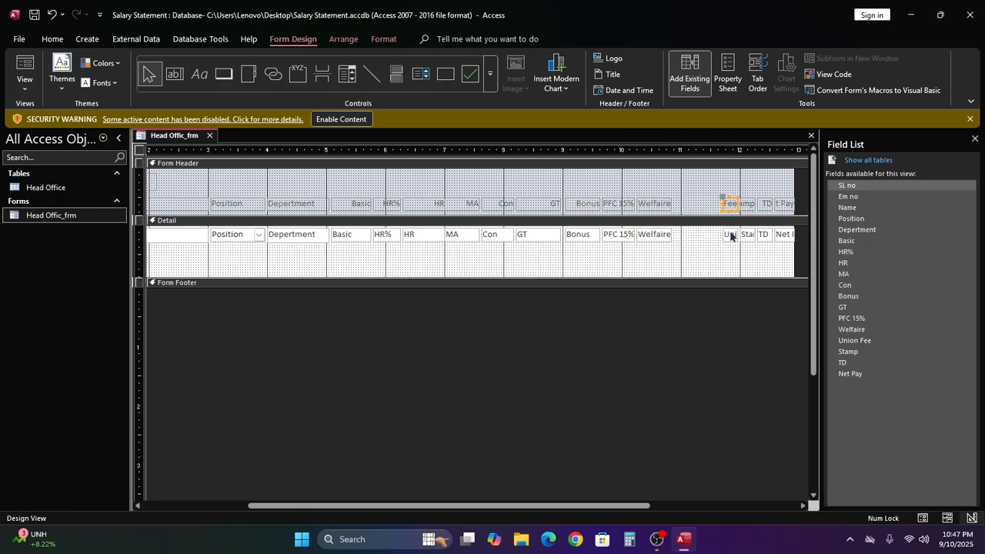
left_click_drag(731, 235, 682, 234)
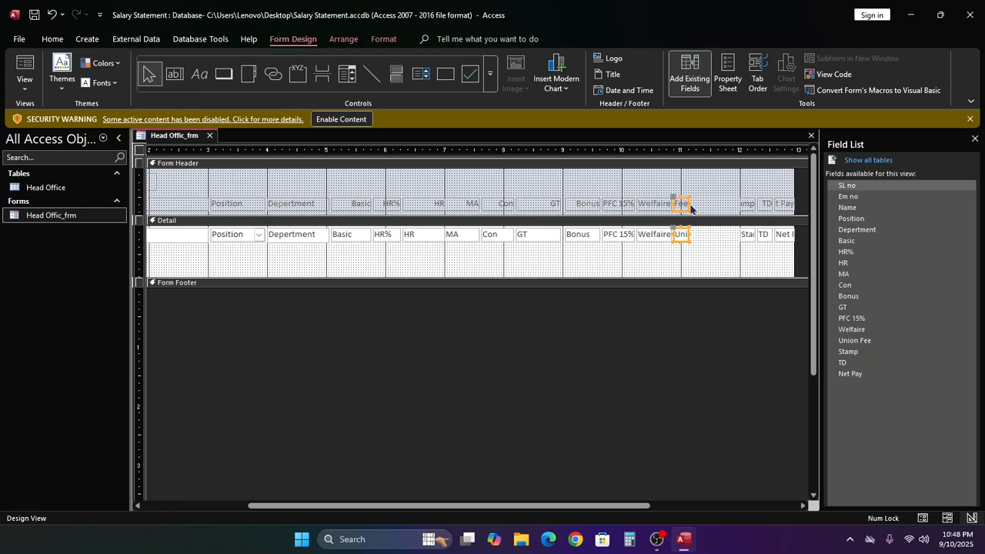
left_click_drag(691, 205, 711, 205)
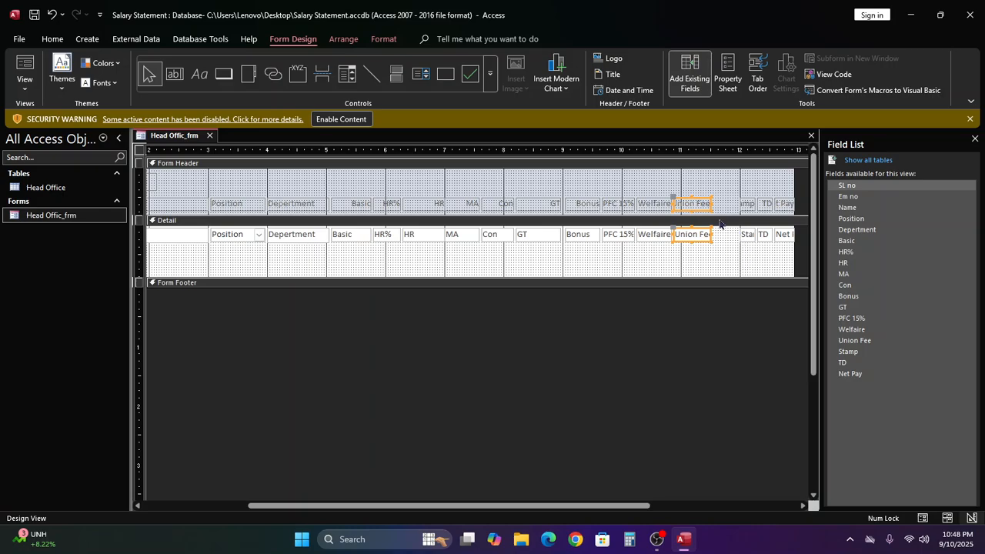
- Move the Stamp label and text box directly after Union Fee and widen both to about 0.5 inch
left_click(747, 205)
left_click_drag(745, 234, 720, 234)
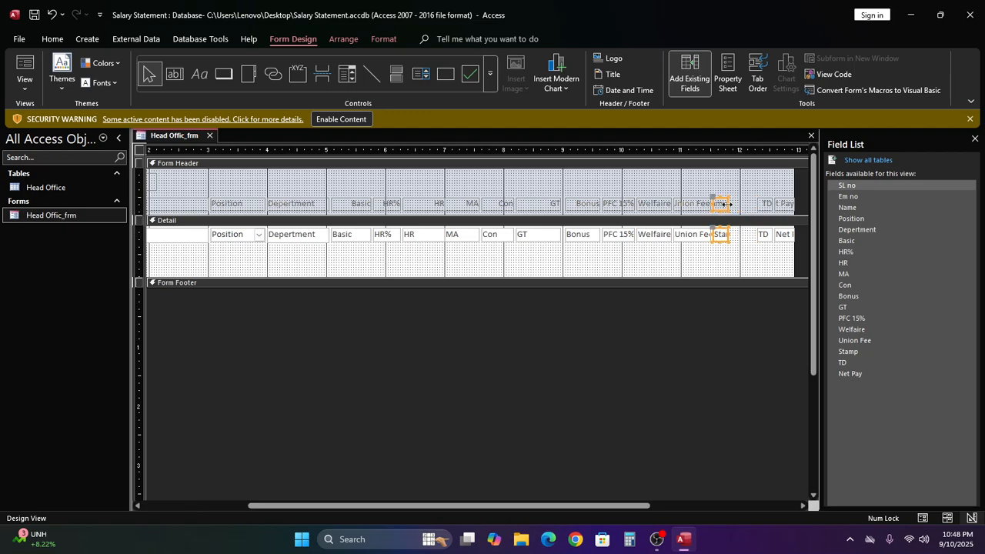
left_click(717, 207)
left_click(721, 236, "shift")
left_click_drag(726, 203, 737, 207)
left_click(737, 202)
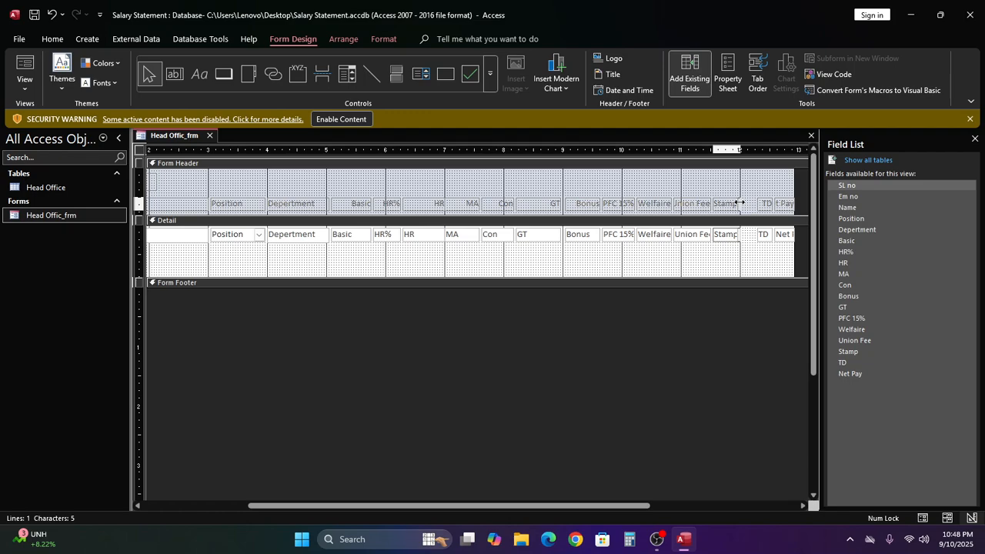
left_click(739, 202)
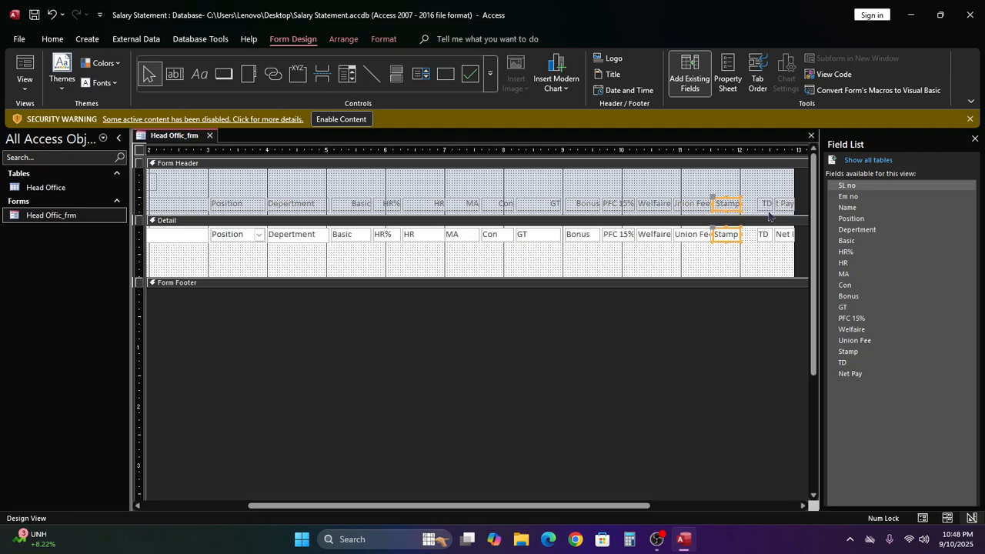
- Shift the TD and Net Pay labels and text boxes right together by about 0.1 inch
left_click_drag(750, 193, 798, 248)
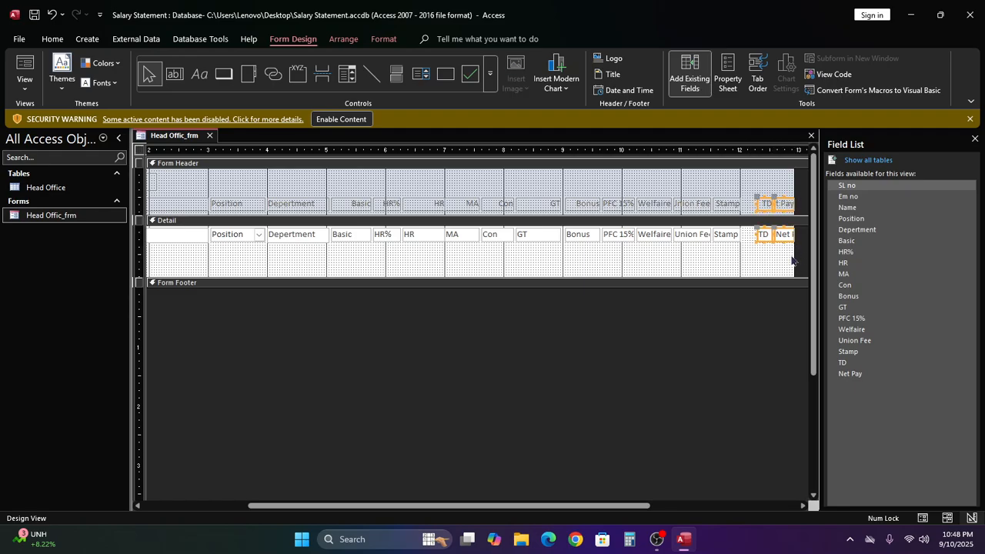
key("Right")
key("Right")
key("Right")
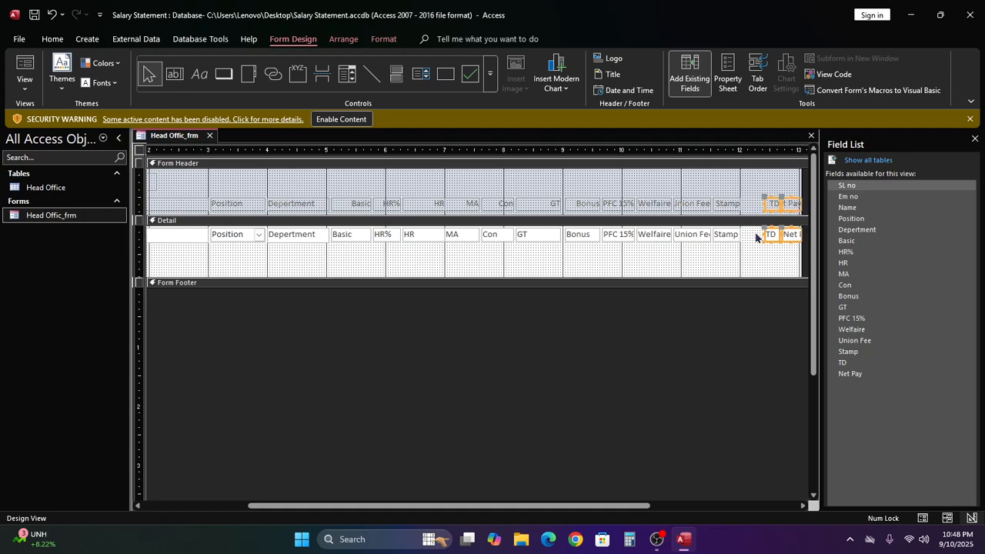
left_click(745, 247)
- Move the TD label and text box directly after Stamp and widen both to about 0.6 inch
left_click(772, 204)
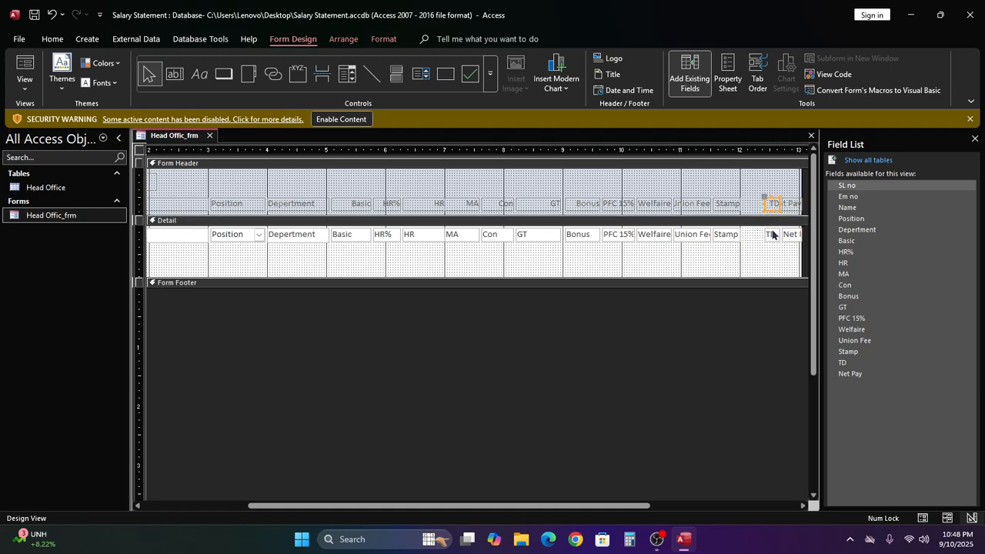
left_click(772, 236, "shift")
key("Left")
key("Left")
key("Left")
key("Left")
key("Left")
key("Left")
key("Left")
key("Left")
key("Left")
key("Left")
key("Left")
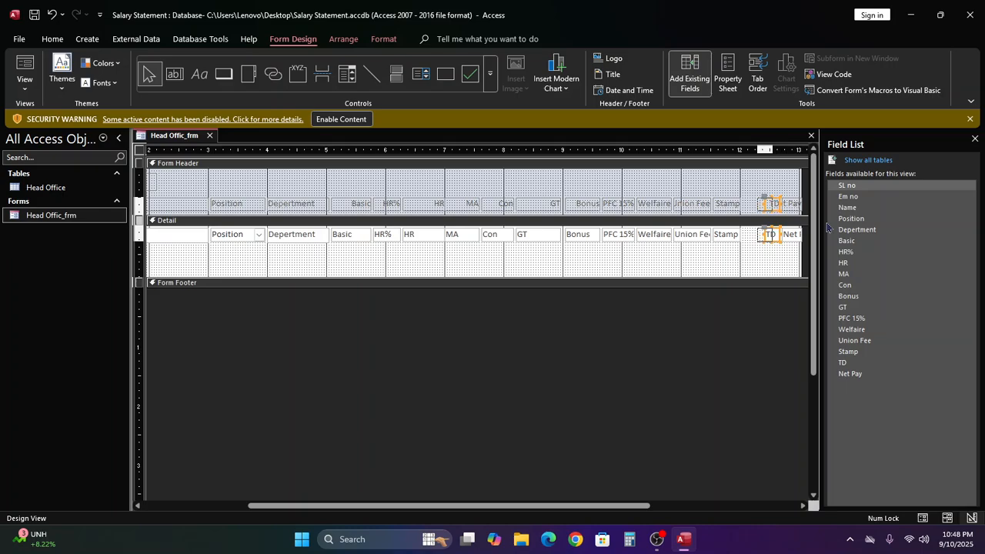
key("Right")
key("Right")
key("Right")
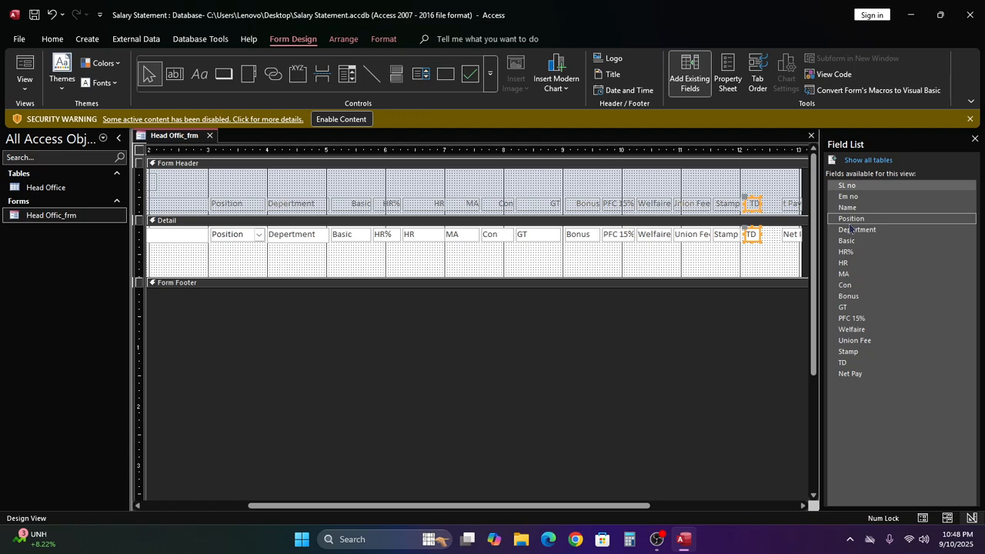
key("Left")
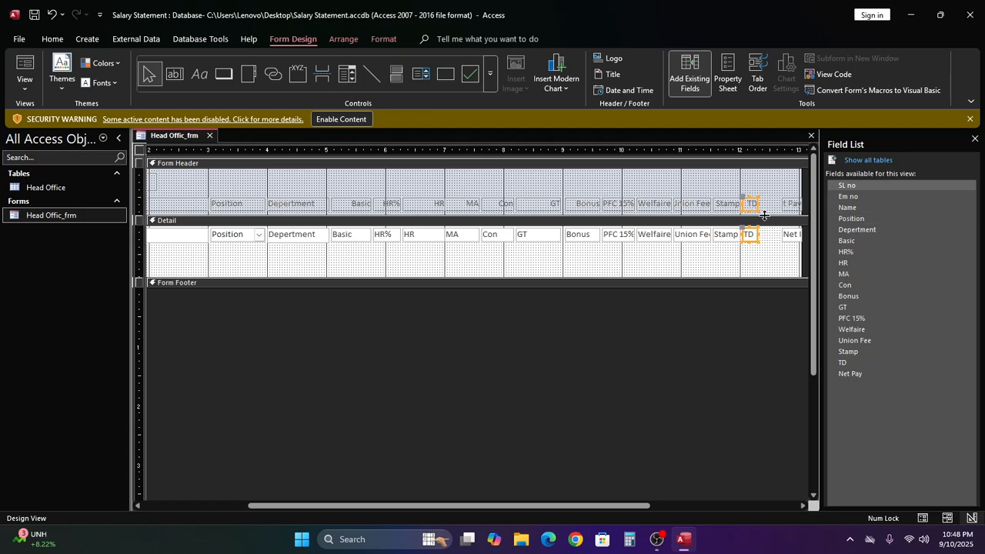
left_click_drag(760, 204, 775, 208)
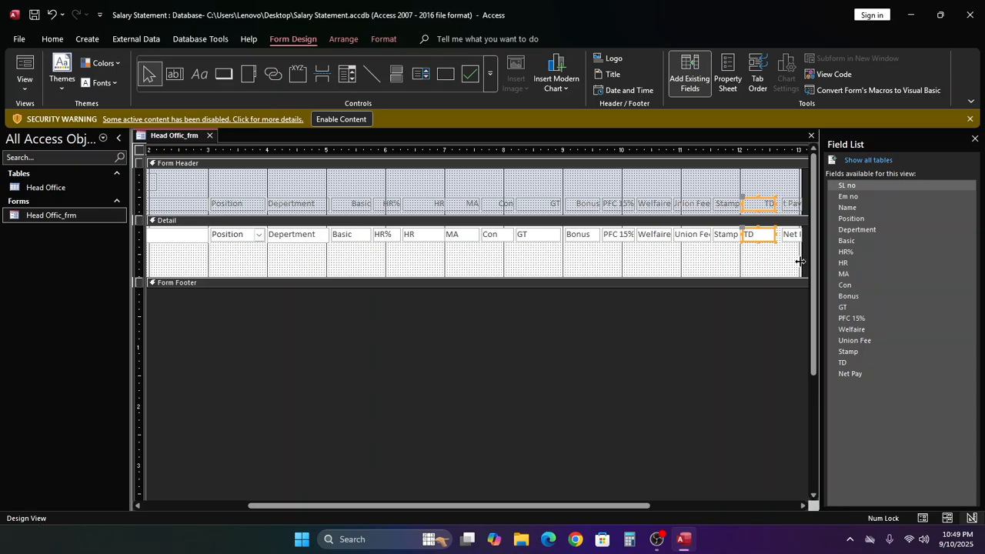
- Widen the form to about 13.6 inches and bring the Net Pay label and text box closer to TD
left_click_drag(800, 262, 810, 269)
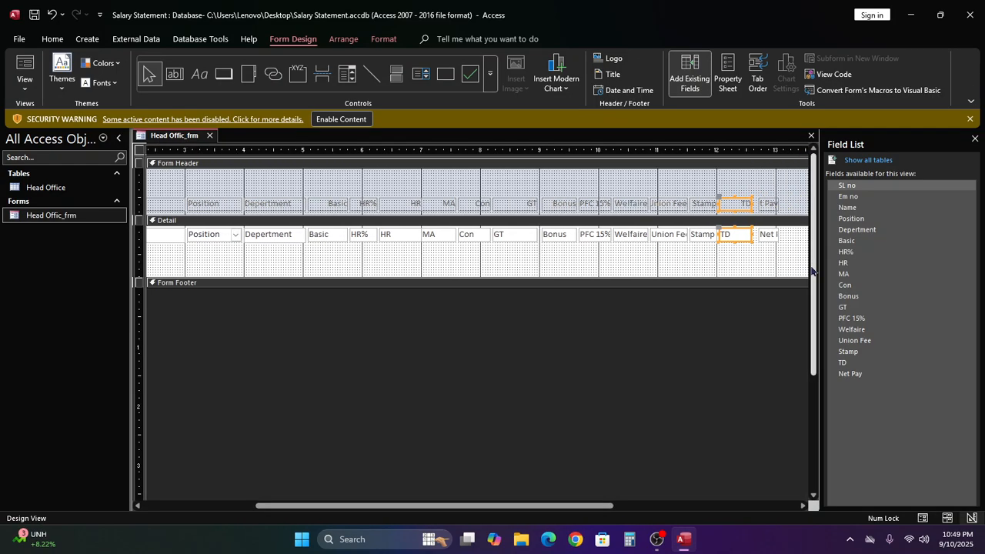
left_click(762, 263)
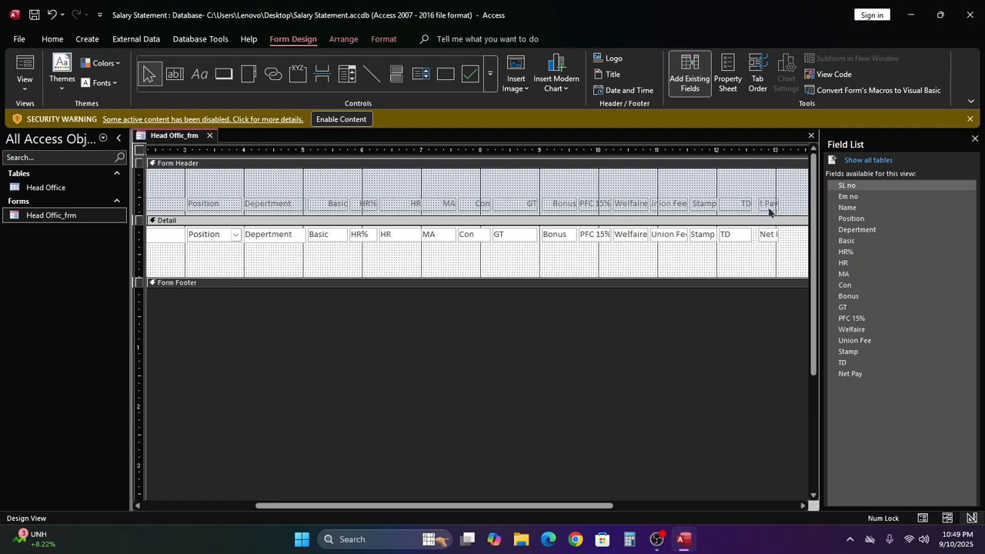
left_click(768, 210)
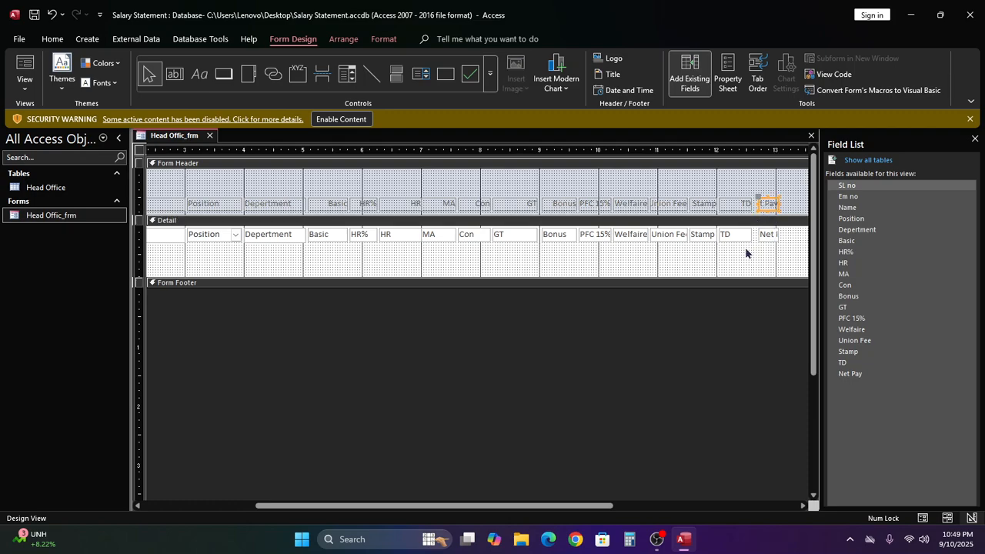
left_click(766, 234)
left_click(760, 205, "shift")
left_click_drag(757, 204, 753, 206)
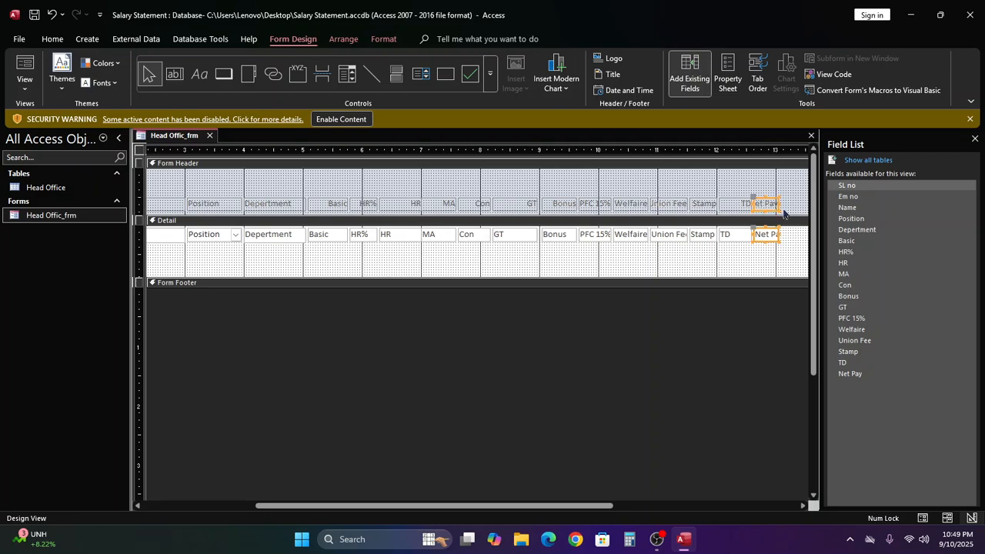
key("Right")
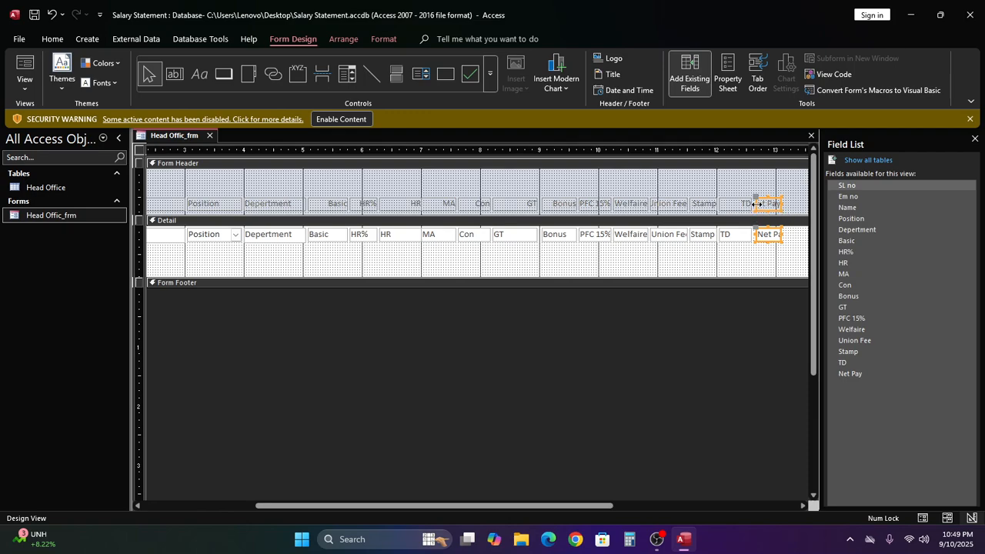
- Place the Net Pay label and text box directly after TD at 12.625 inches and widen both to about 0.83 inch
left_click(757, 204)
double_click(757, 207)
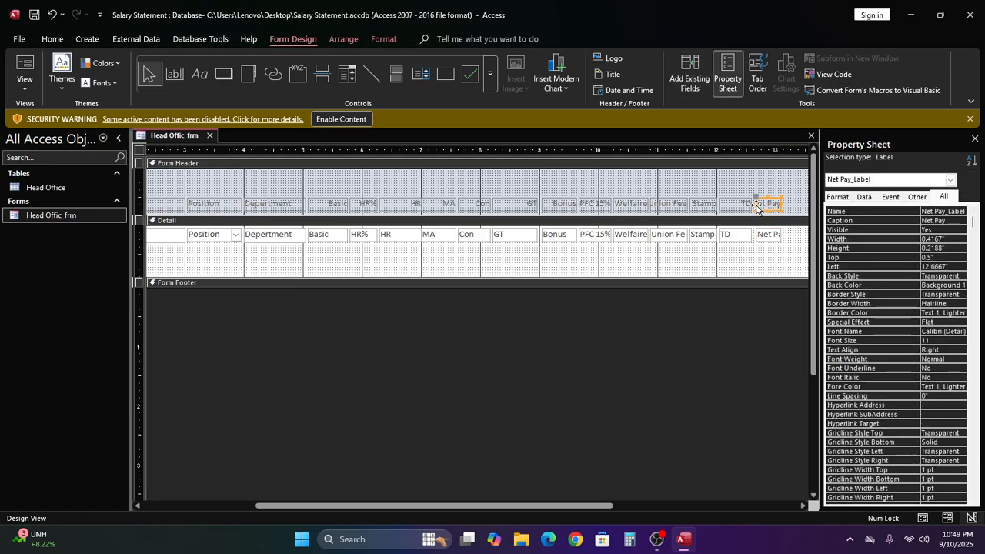
left_click(756, 248)
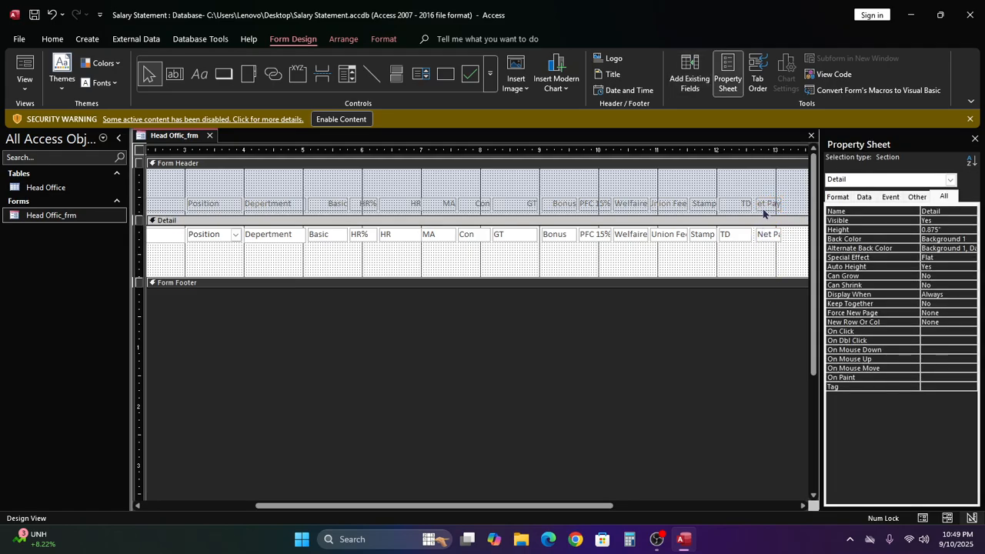
left_click(763, 206)
left_click(769, 239, "shift")
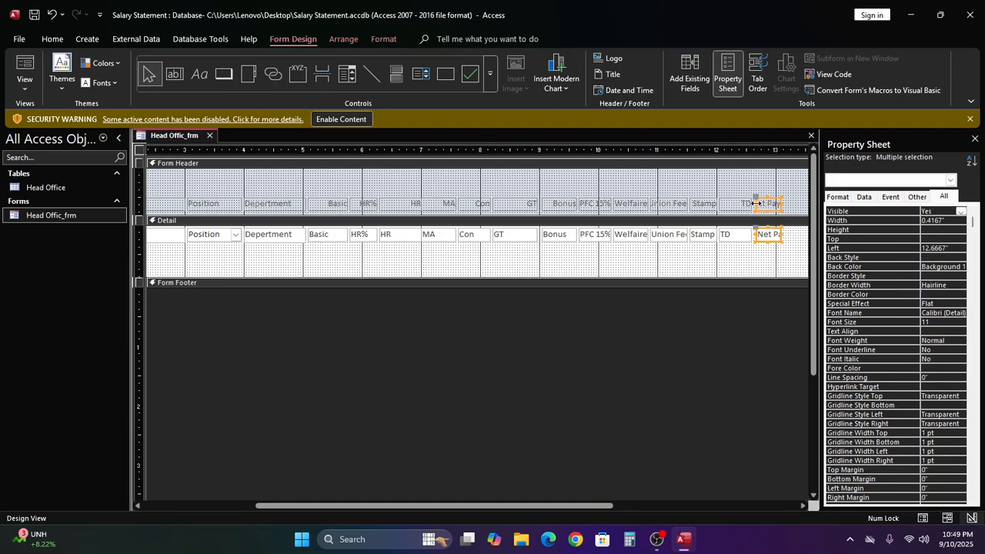
left_click_drag(757, 204, 803, 203)
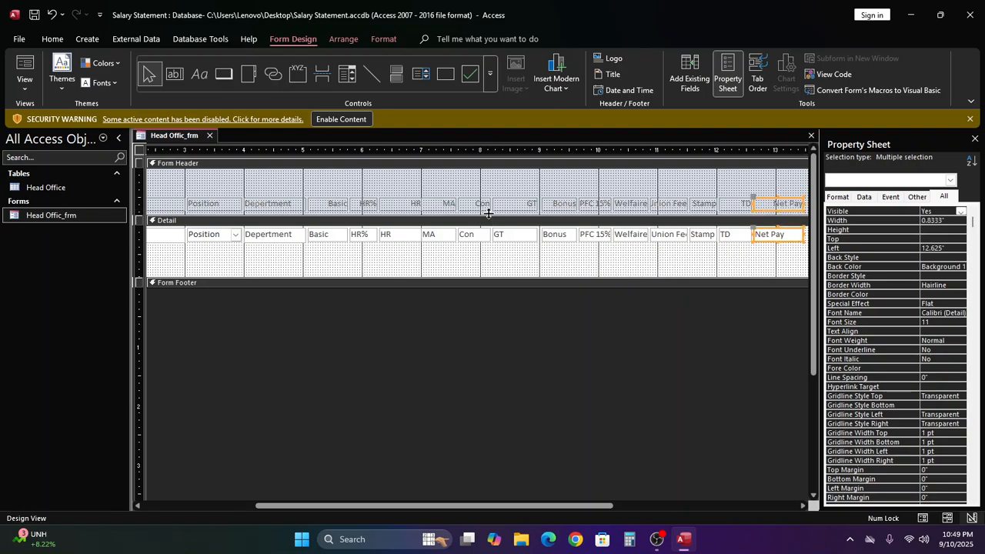
- Reduce the height of the Form Header section to about 0.72 inch
left_click_drag(488, 208, 487, 204)
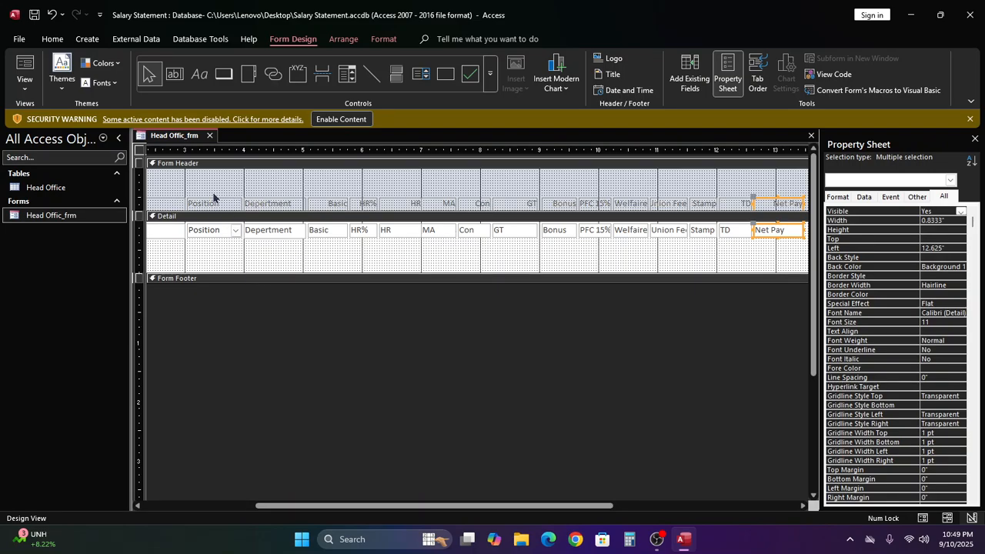
left_click(187, 185)
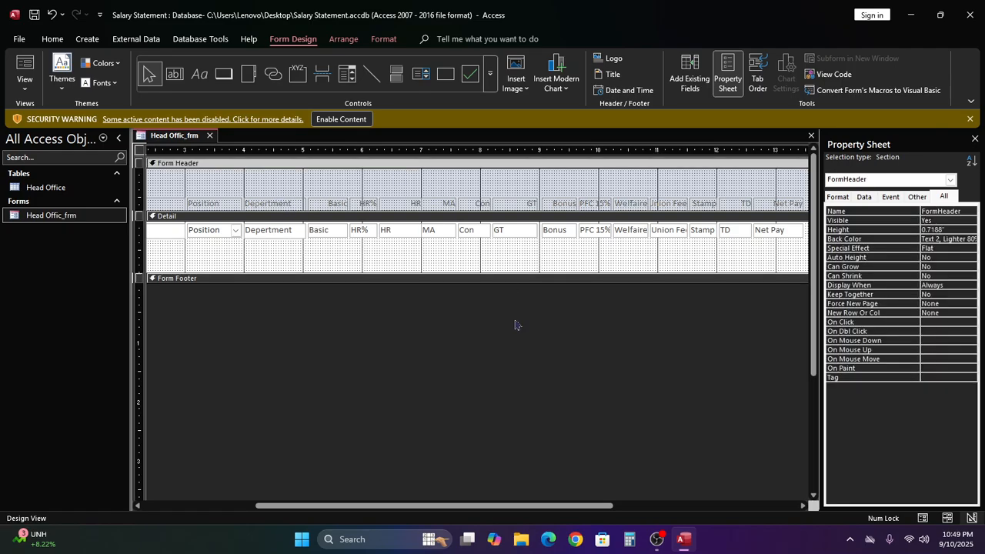
left_click(459, 351)
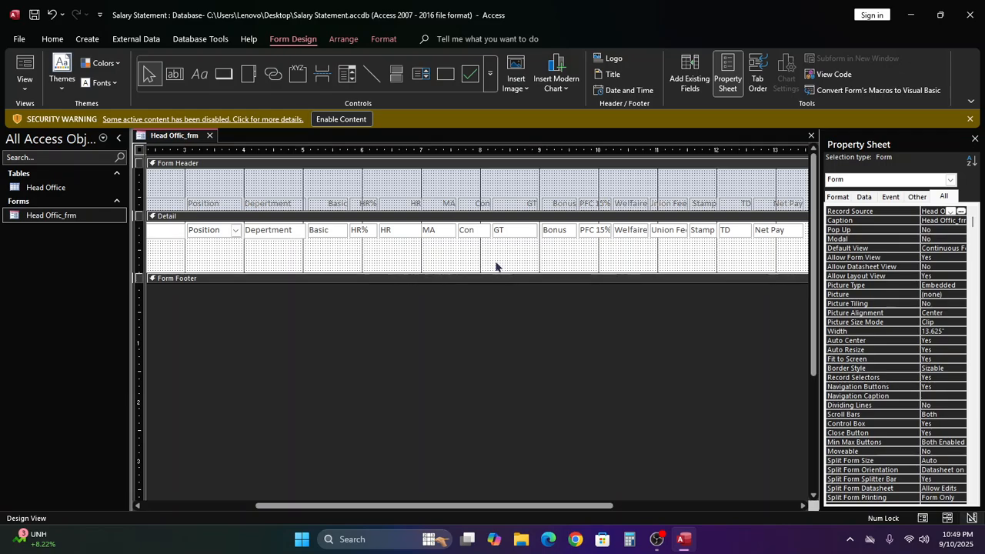
left_click(163, 187)
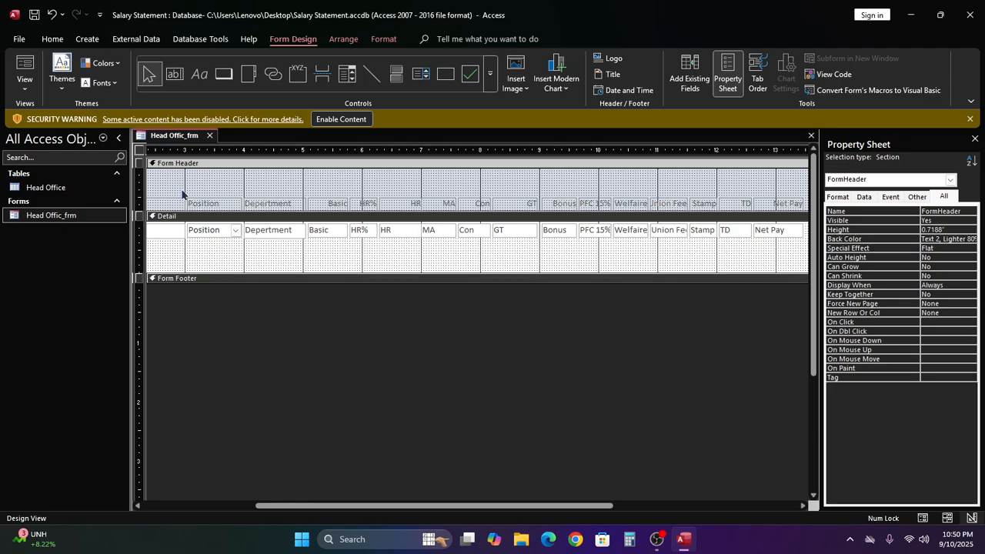
- Widen the title label in the Form Header to about 11.69 inches and replace its text with "Salary Head Office"
left_click(602, 83)
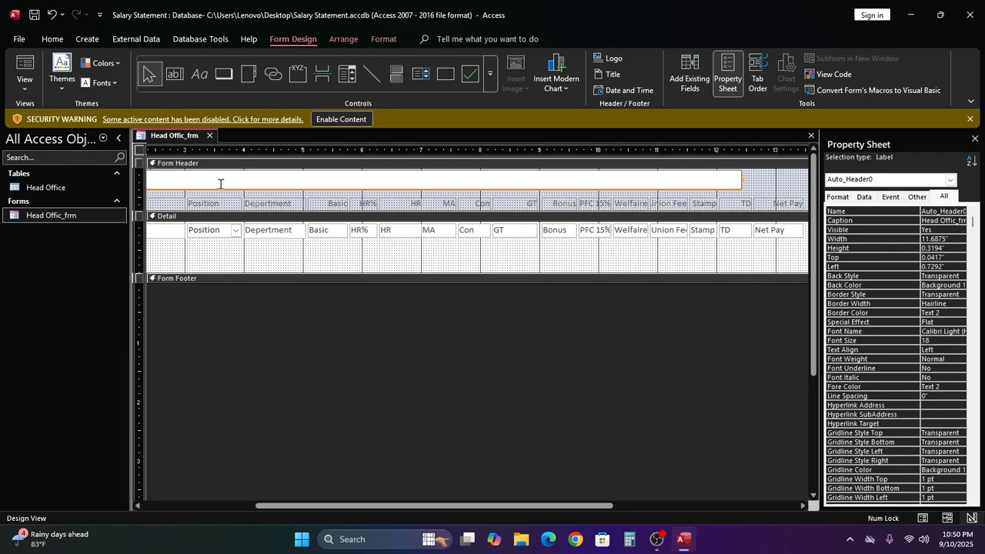
left_click(752, 181)
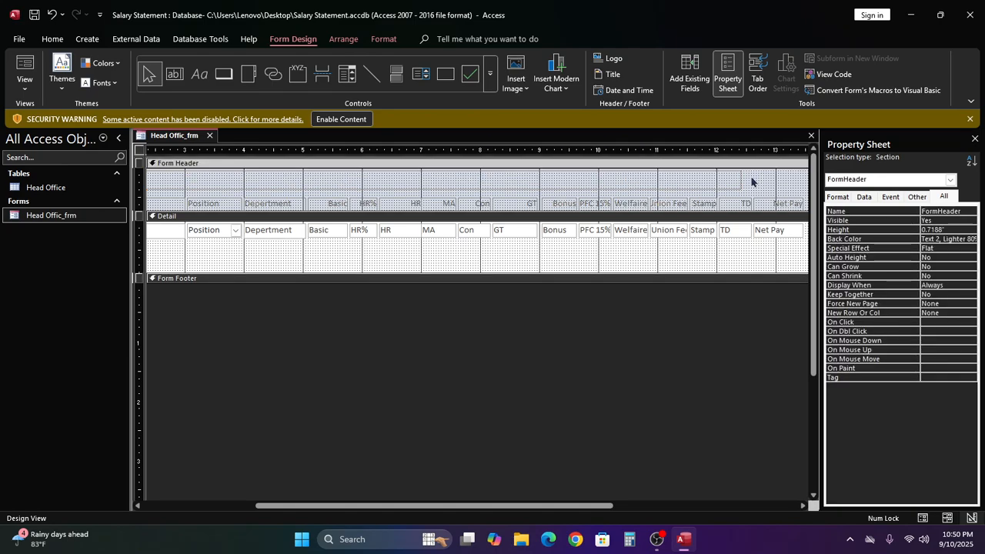
left_click(613, 179)
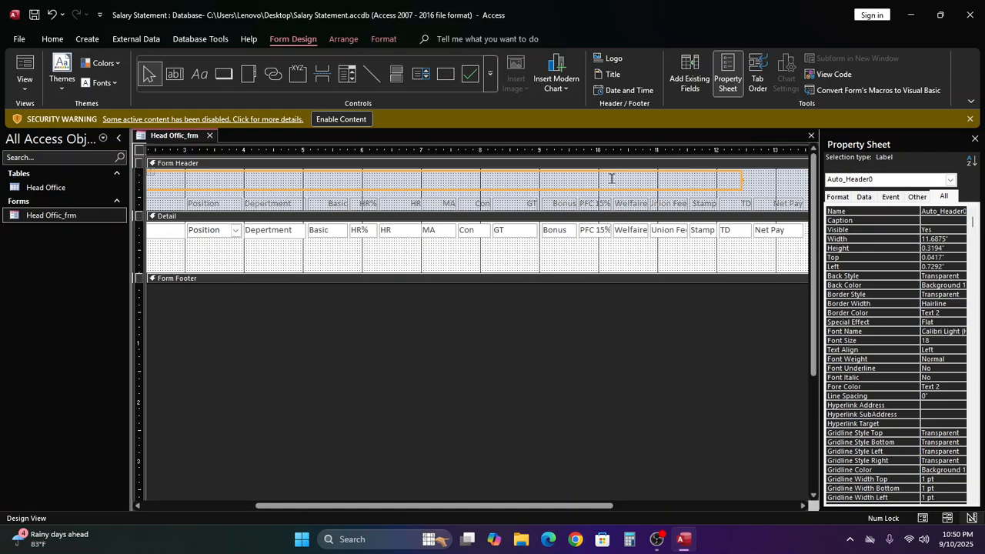
left_click(612, 181)
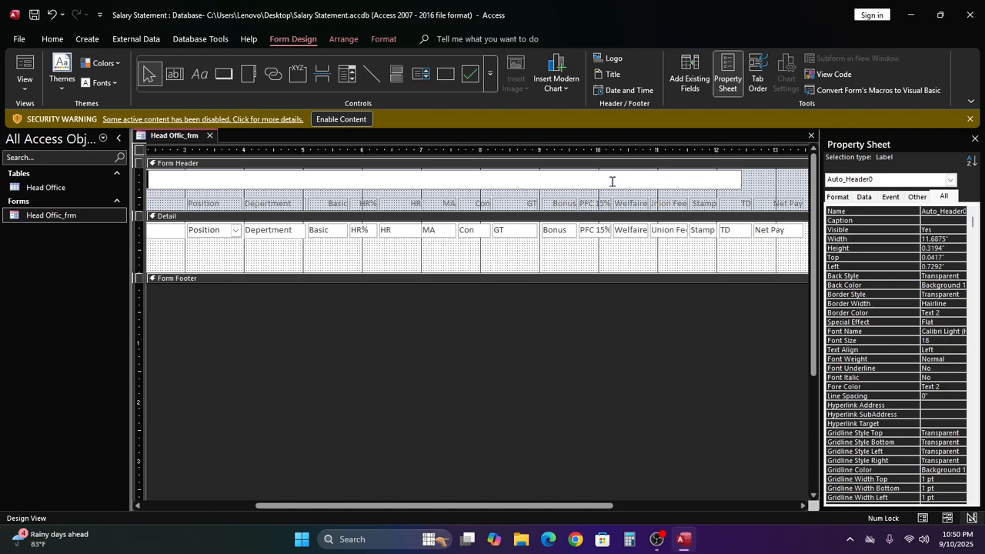
type("ce")
left_click(757, 192)
left_click(492, 190)
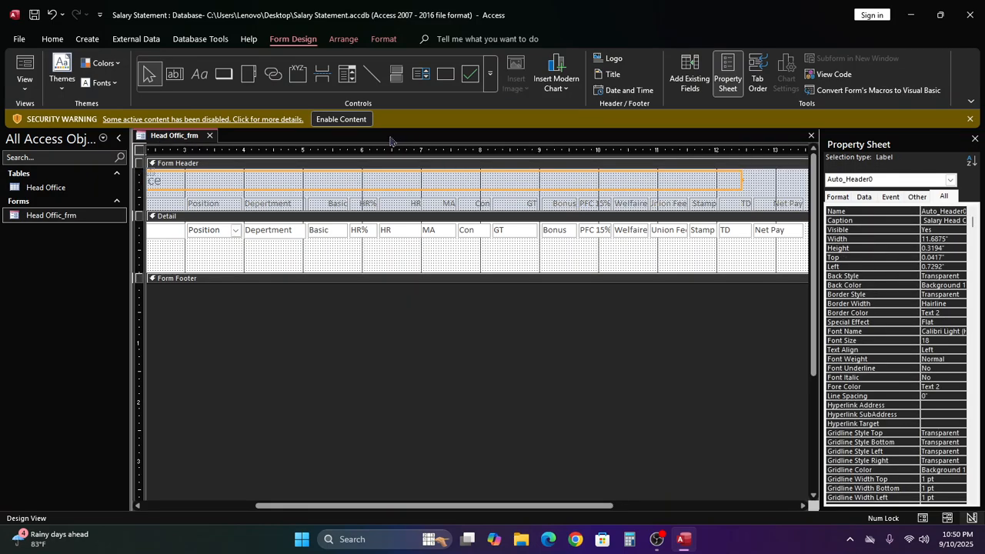
- Centre the title text in its label and narrow the label to about 9.85 inches
left_click(53, 38)
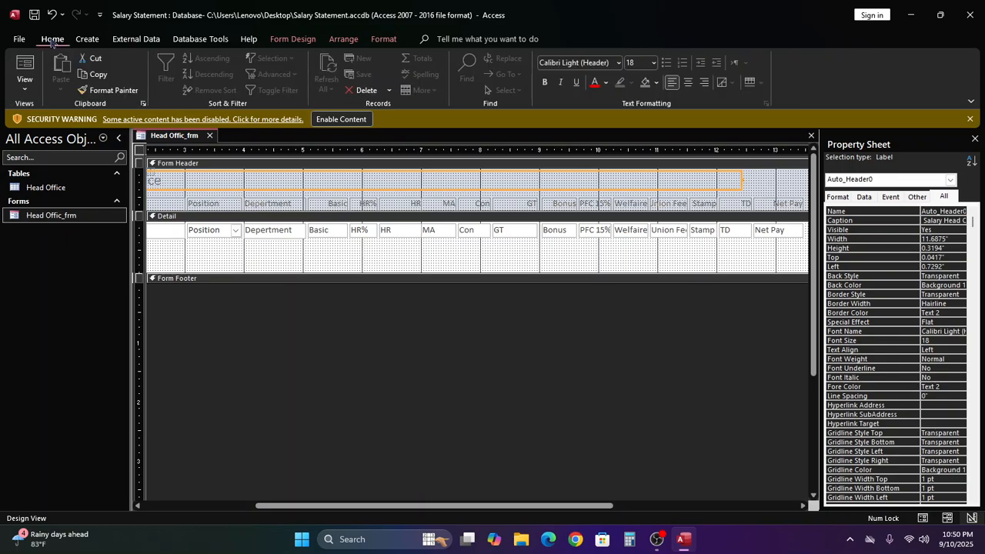
left_click(688, 85)
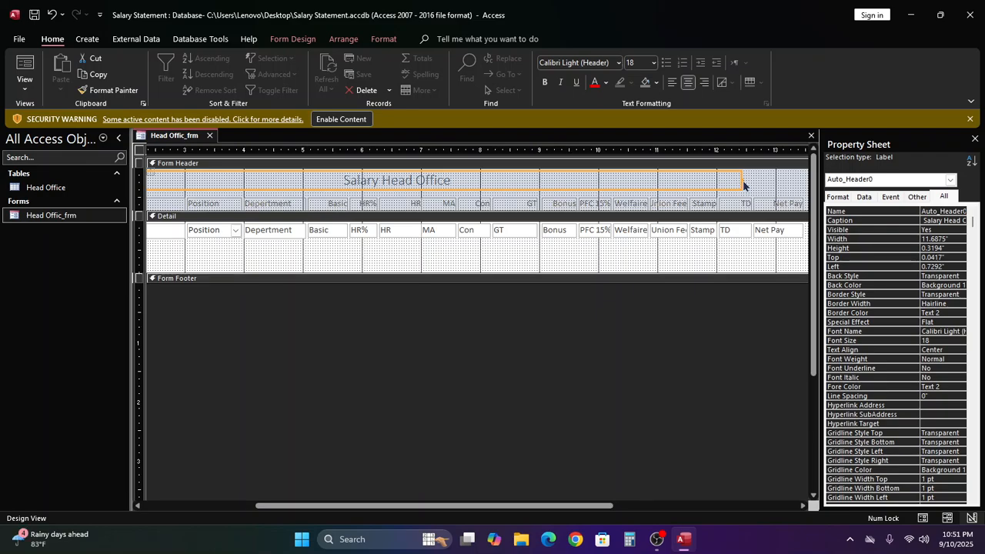
left_click_drag(740, 183, 633, 186)
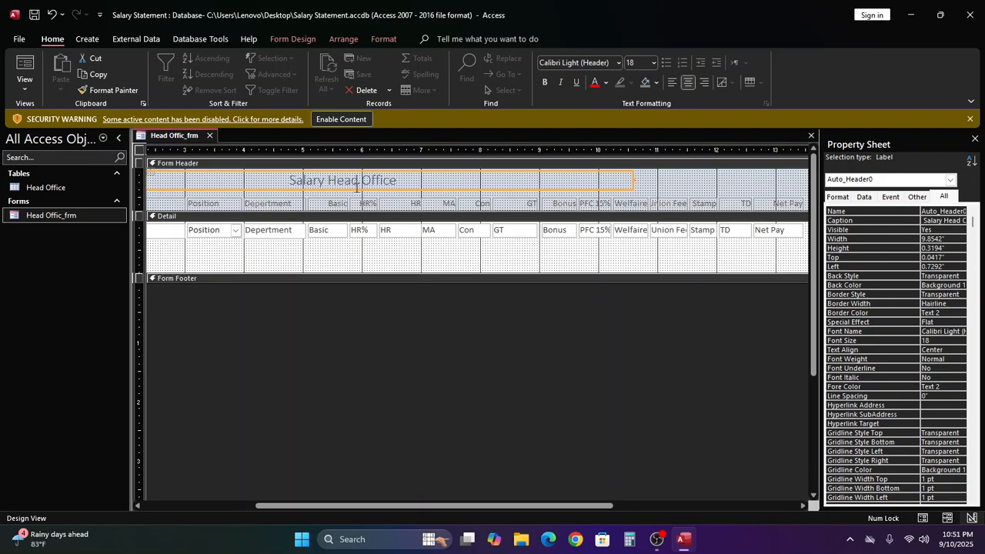
left_click(422, 181)
left_click_drag(423, 180, 235, 141)
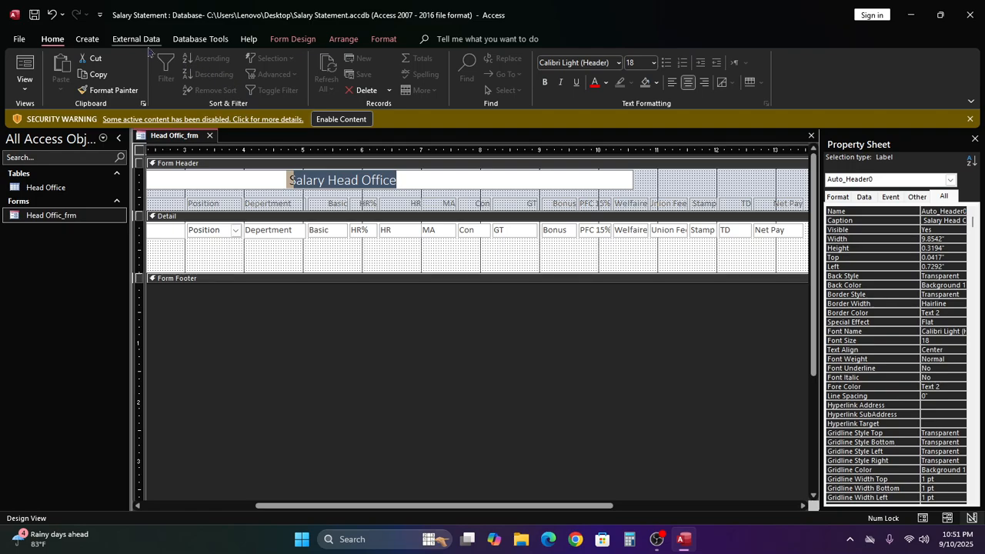
left_click(90, 40)
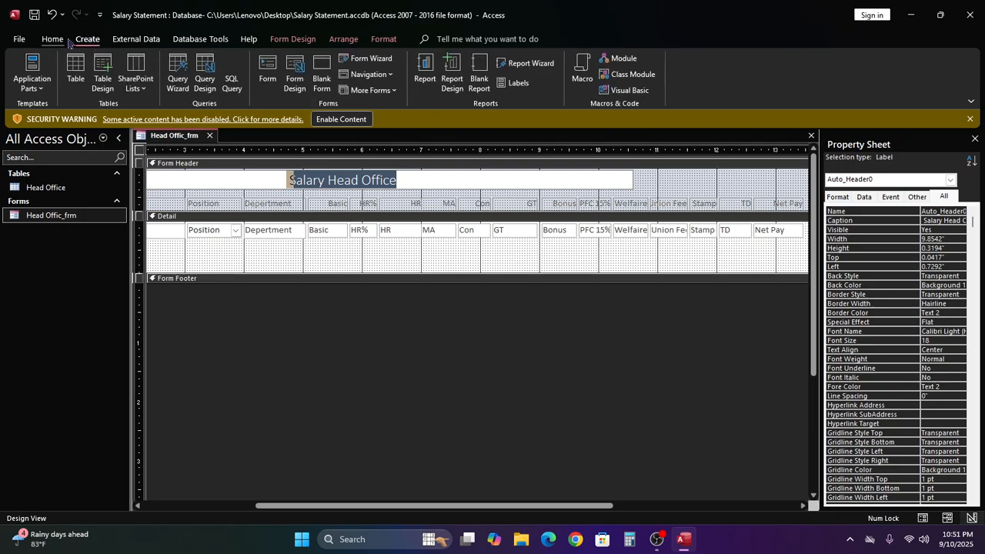
left_click(60, 43)
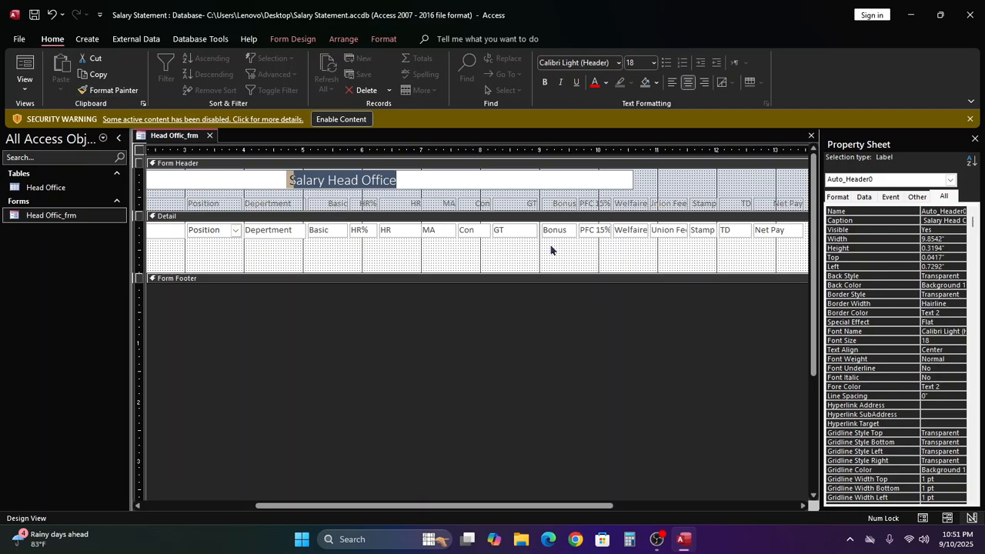
left_click(493, 248)
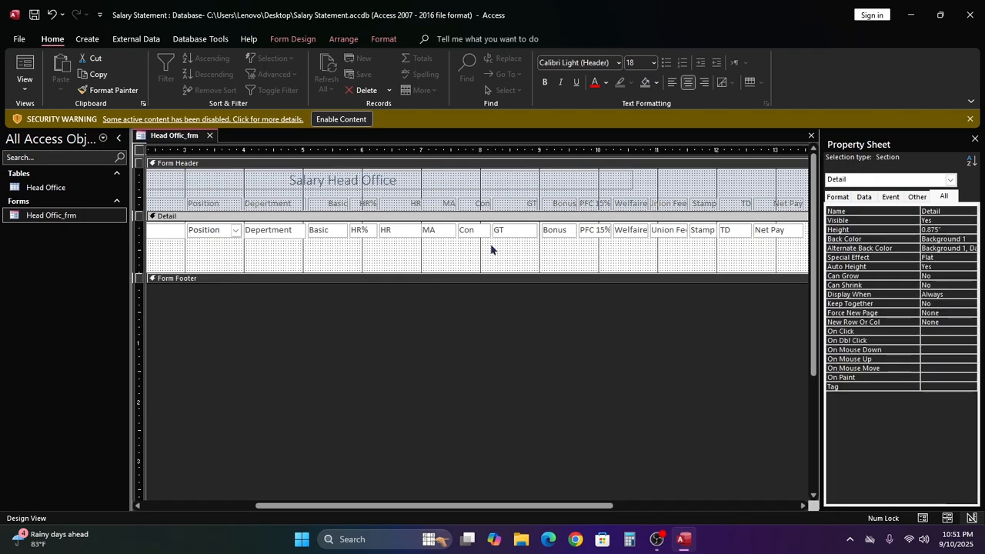
left_click(388, 182)
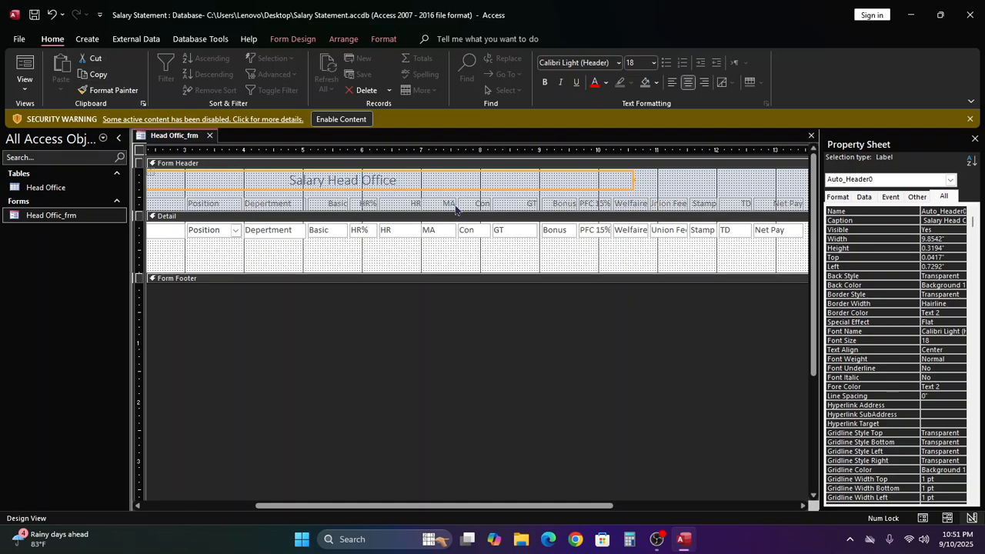
right_click(530, 187)
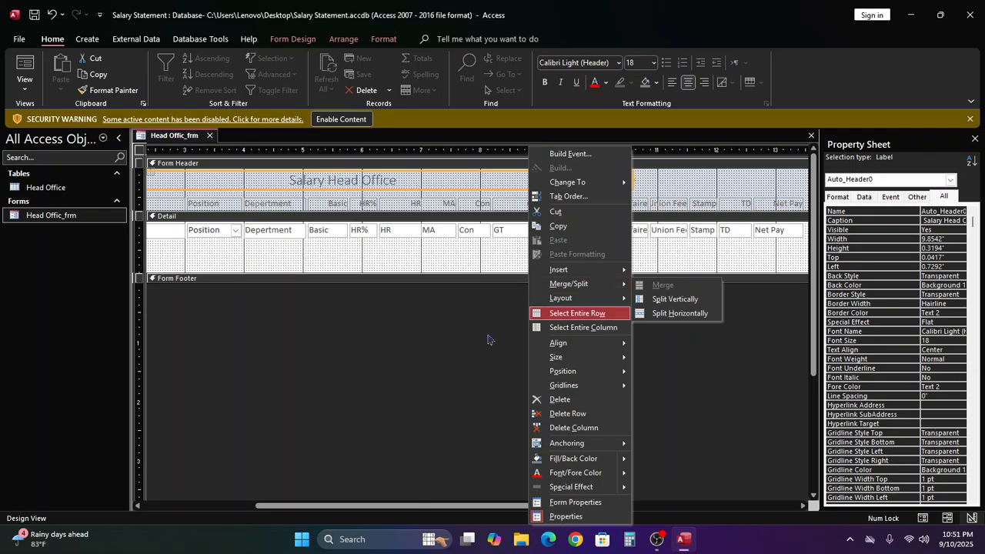
left_click(446, 355)
- Set the Salary Head Office title's font size to 24 and narrow its label to about 6.52 inches
left_click(476, 182)
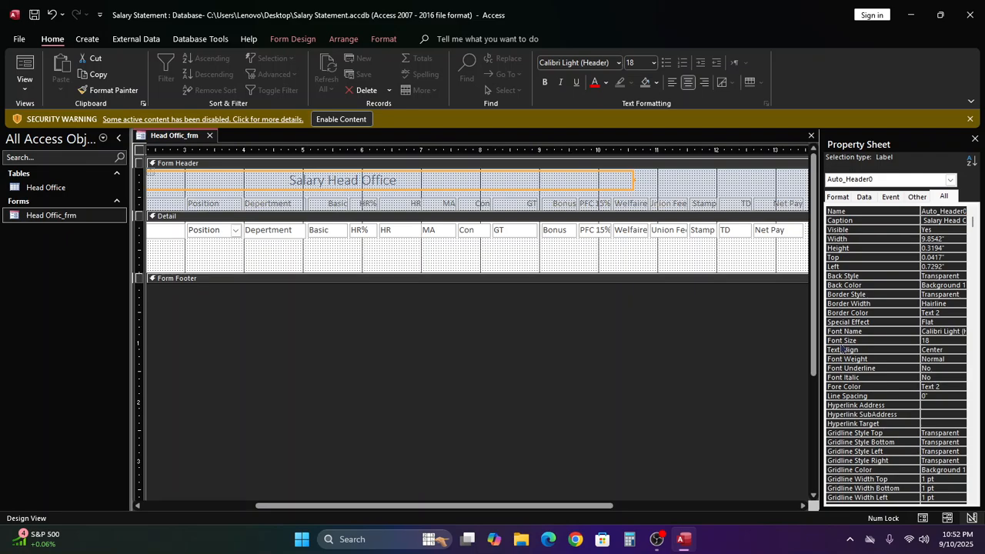
left_click(841, 341)
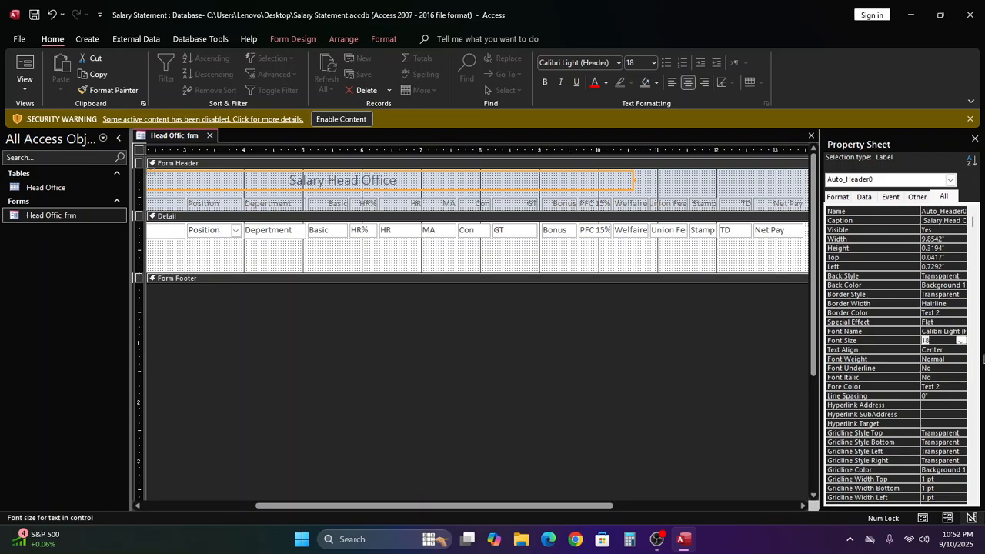
left_click(961, 342)
left_click(962, 343)
left_click(962, 342)
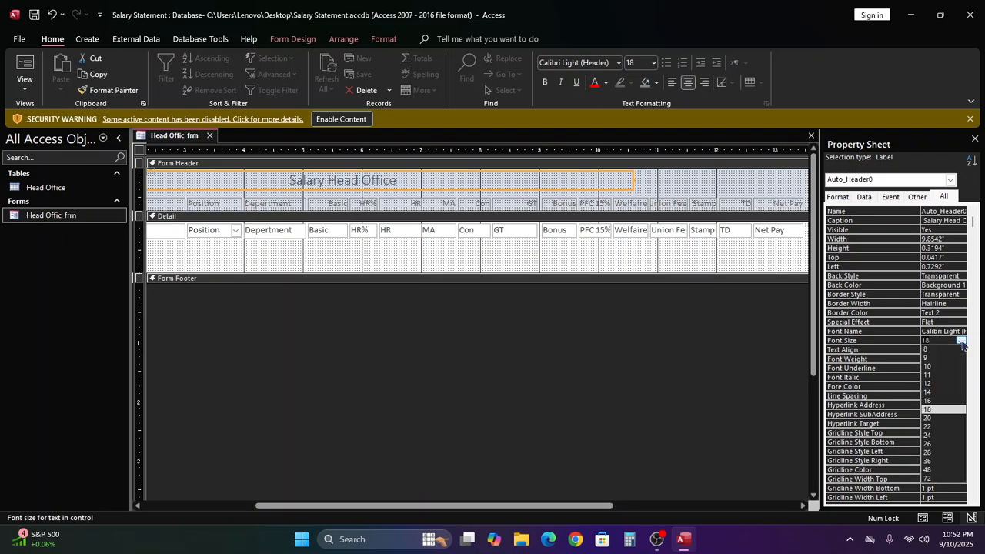
left_click(942, 436)
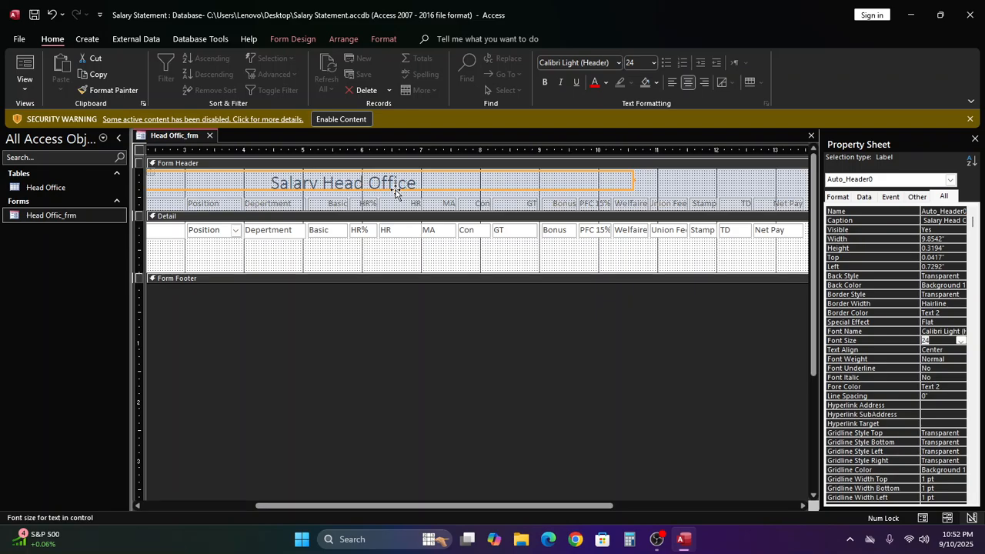
left_click_drag(632, 179, 436, 184)
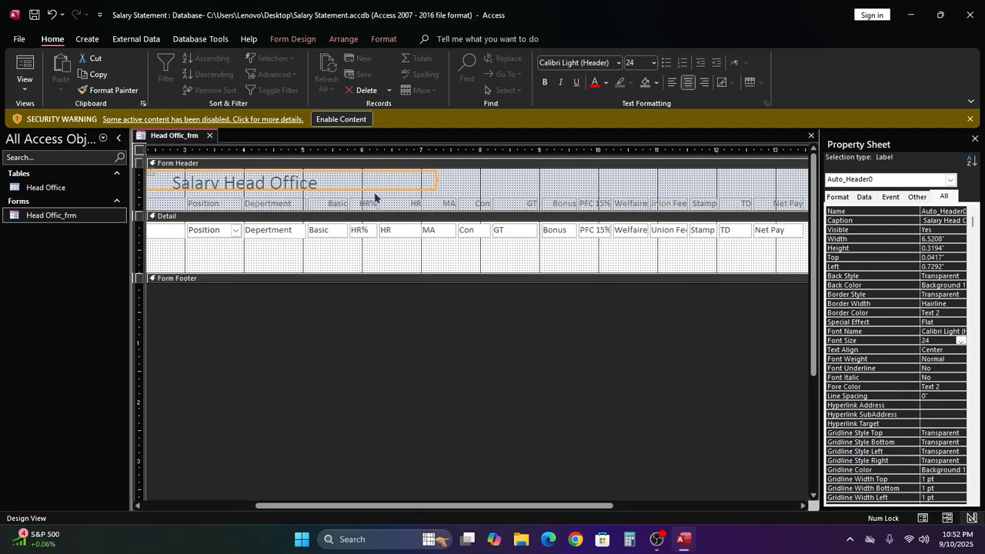
- Try to move the title label farther right within the Form Header
left_click(561, 181)
left_click(395, 180)
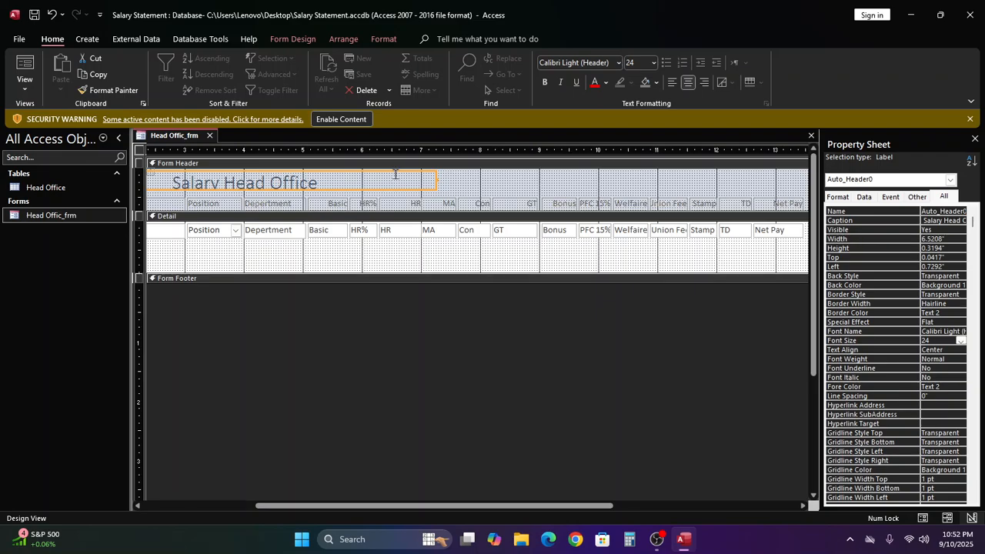
left_click(461, 185)
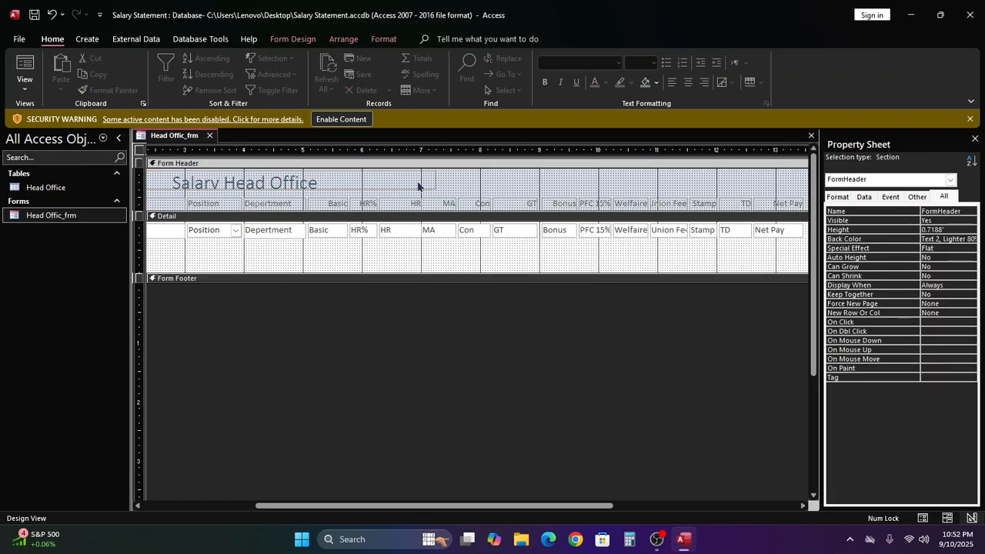
left_click(418, 182)
left_click(469, 193)
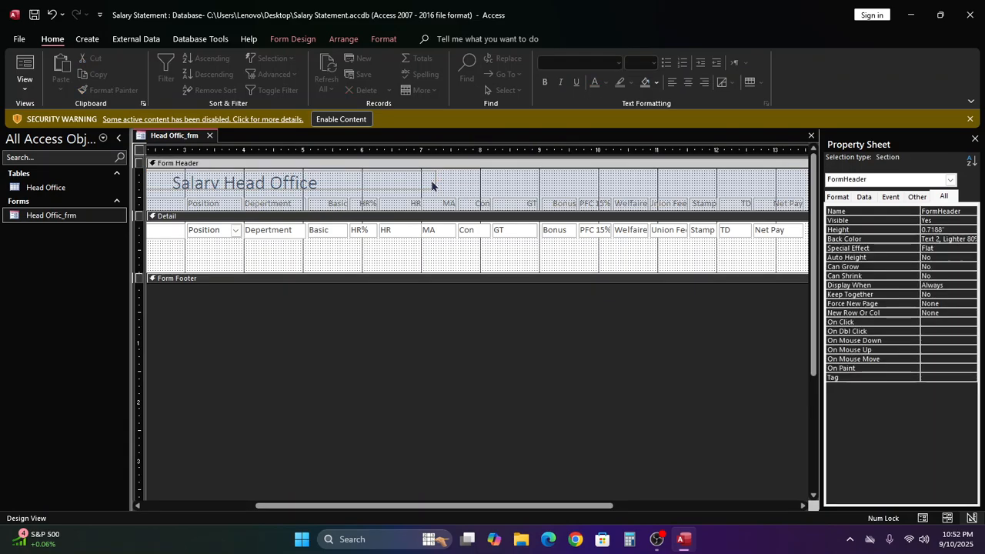
left_click_drag(429, 185, 571, 189)
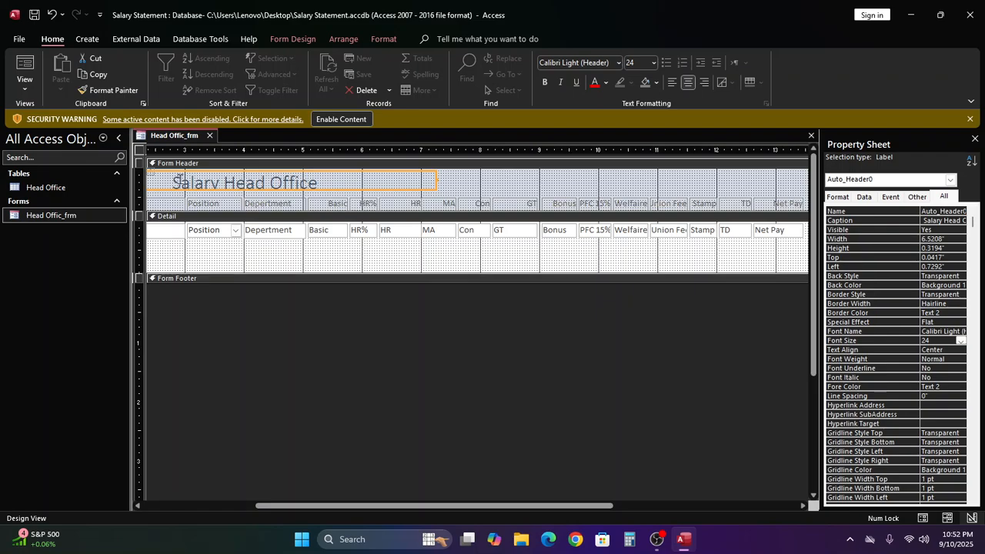
left_click(436, 180)
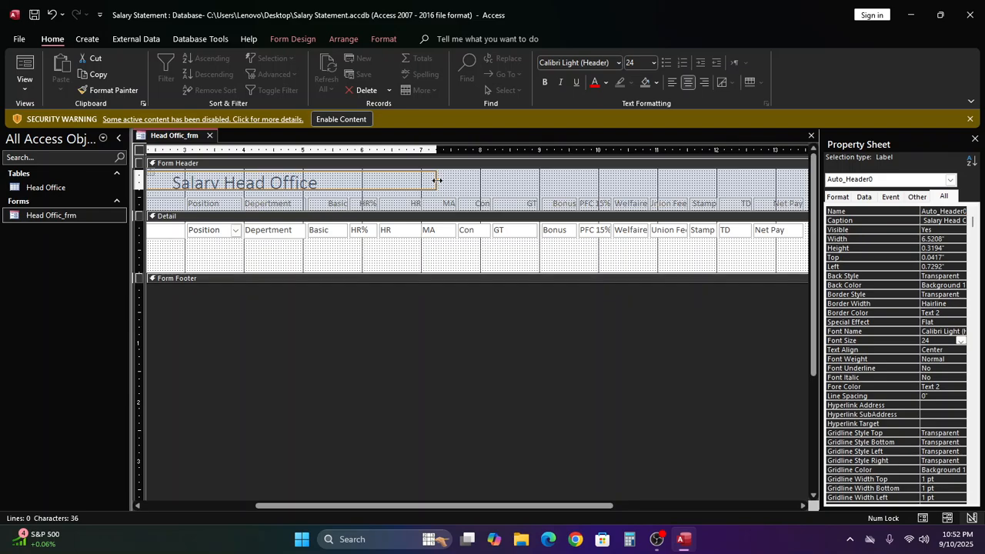
left_click(435, 183)
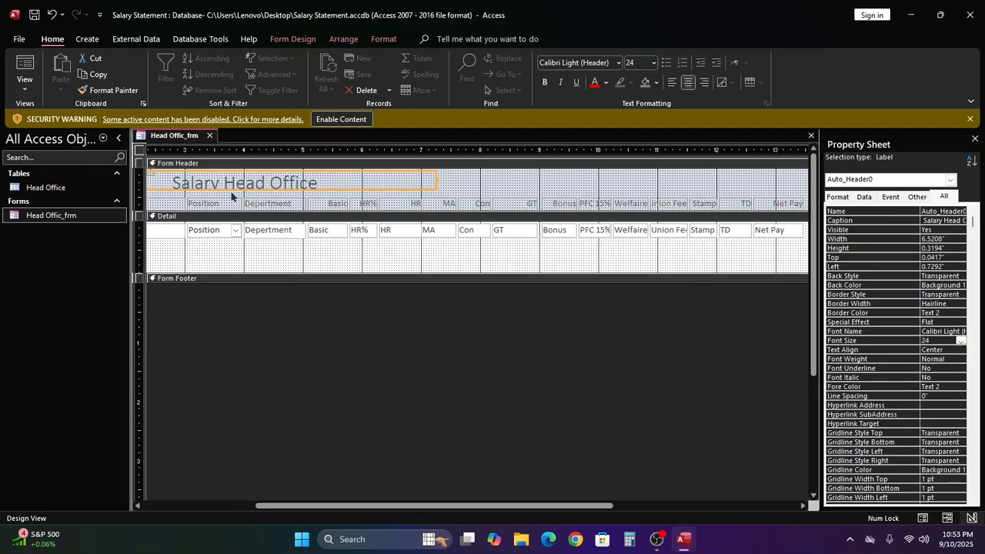
- Change the font colour of the Salary Head Office title text to the blue theme colour
left_click(326, 184)
left_click_drag(325, 184, 156, 187)
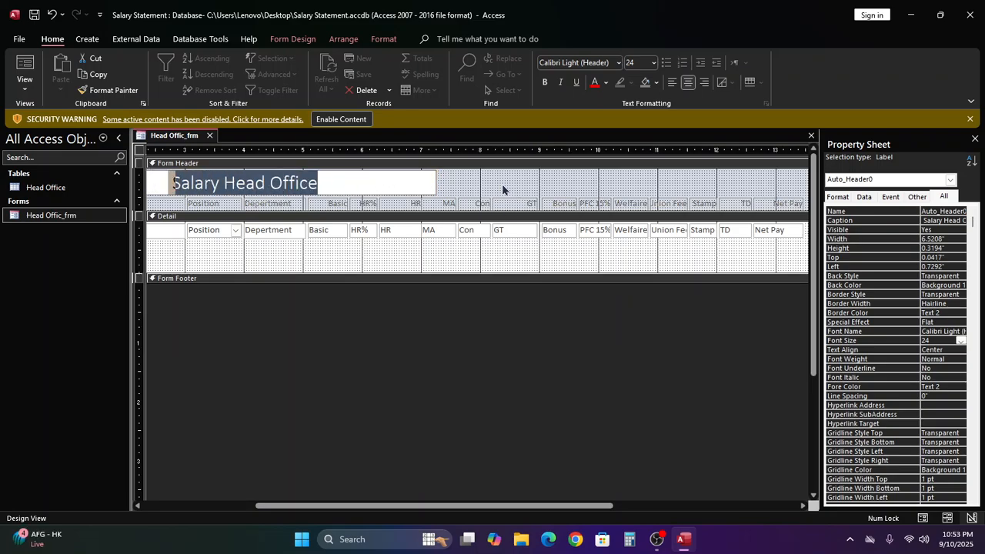
left_click(605, 83)
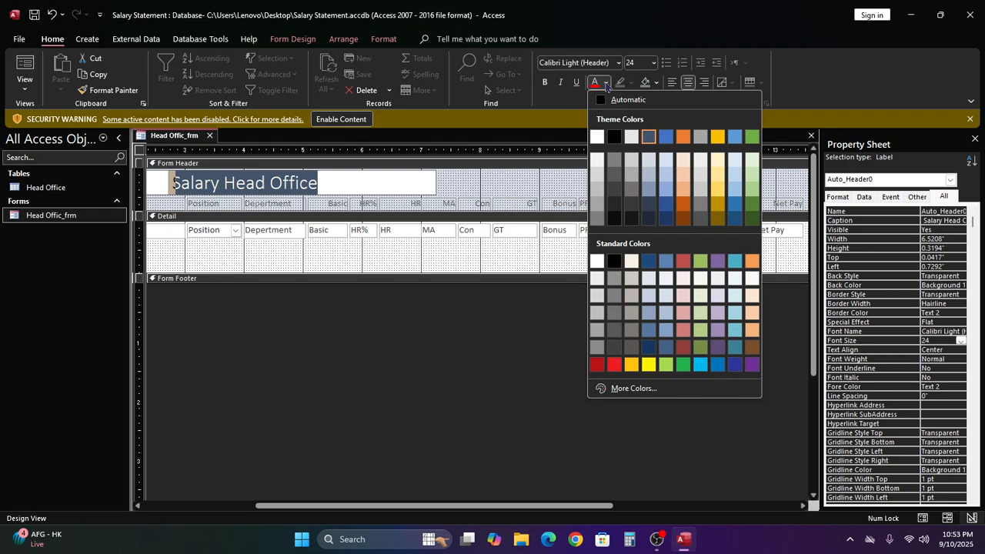
left_click(665, 137)
left_click(525, 187)
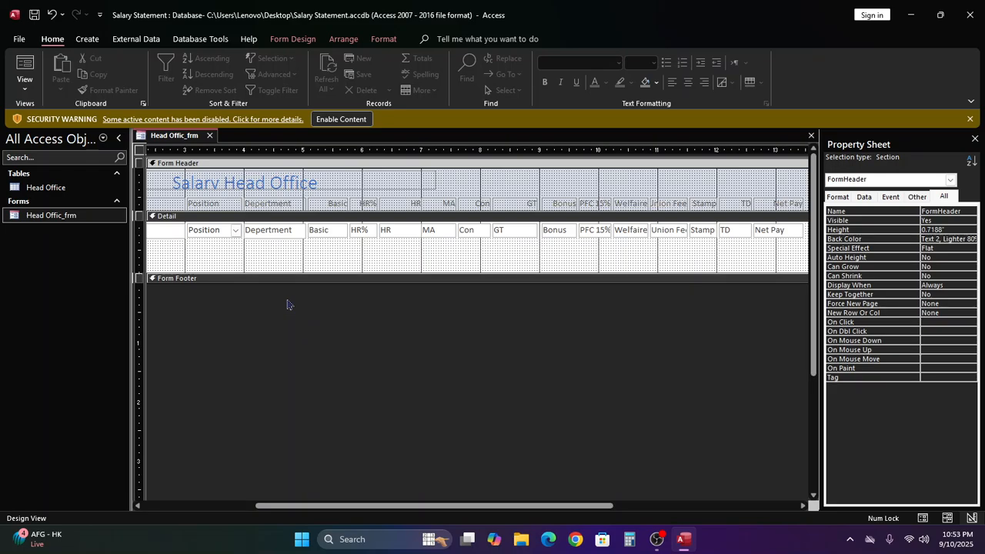
- Centre the text of all labels and fields in the Form Header and Detail sections
key("ctrl+a")
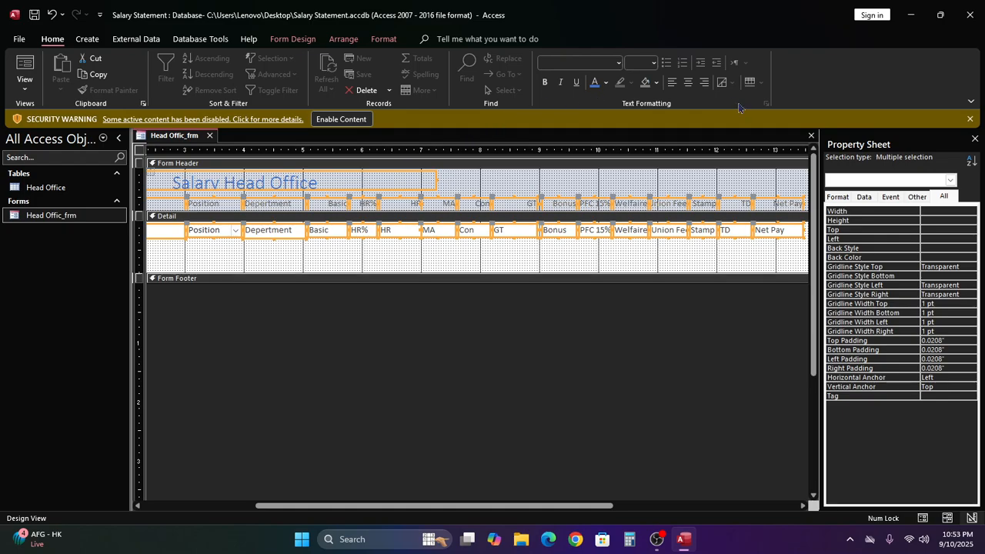
left_click(687, 89)
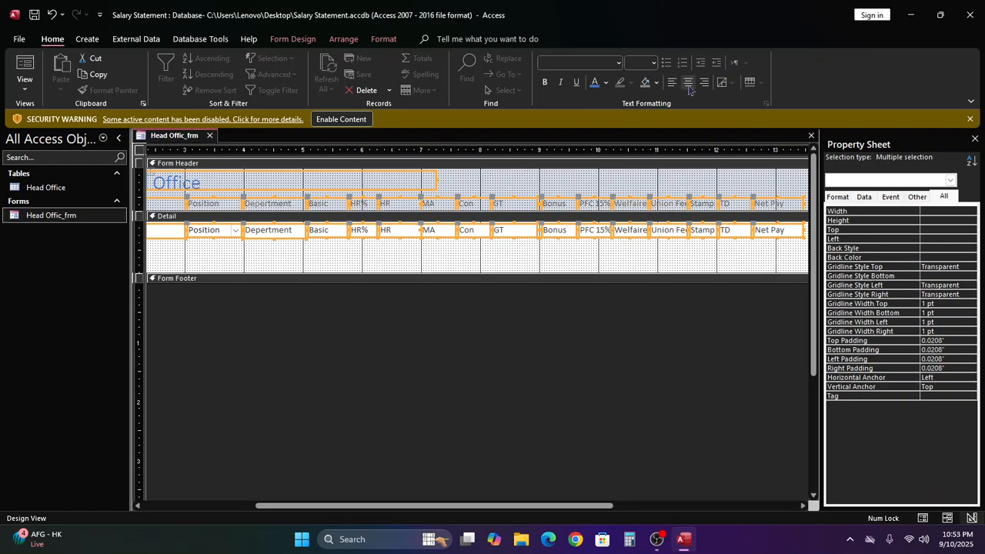
left_click(689, 89)
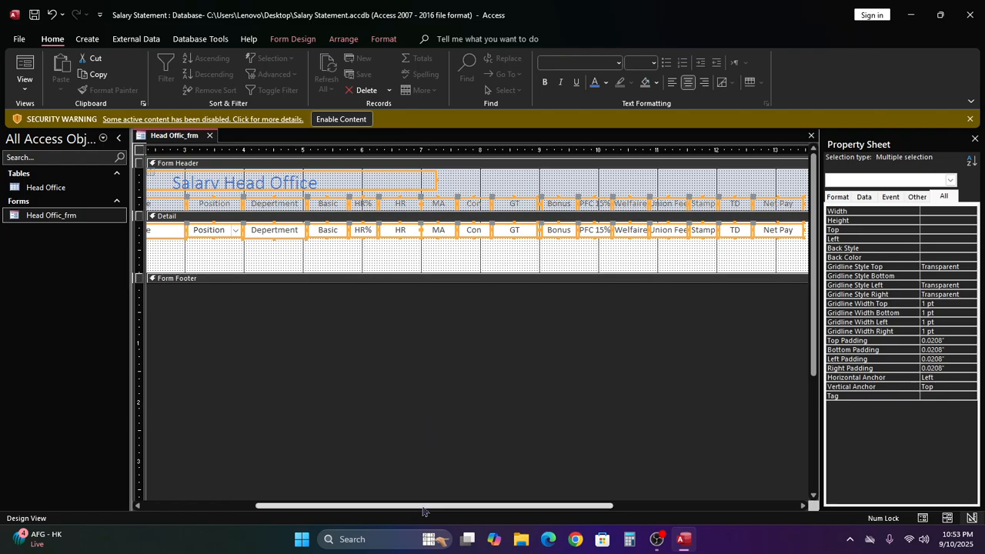
left_click_drag(424, 506, 309, 506)
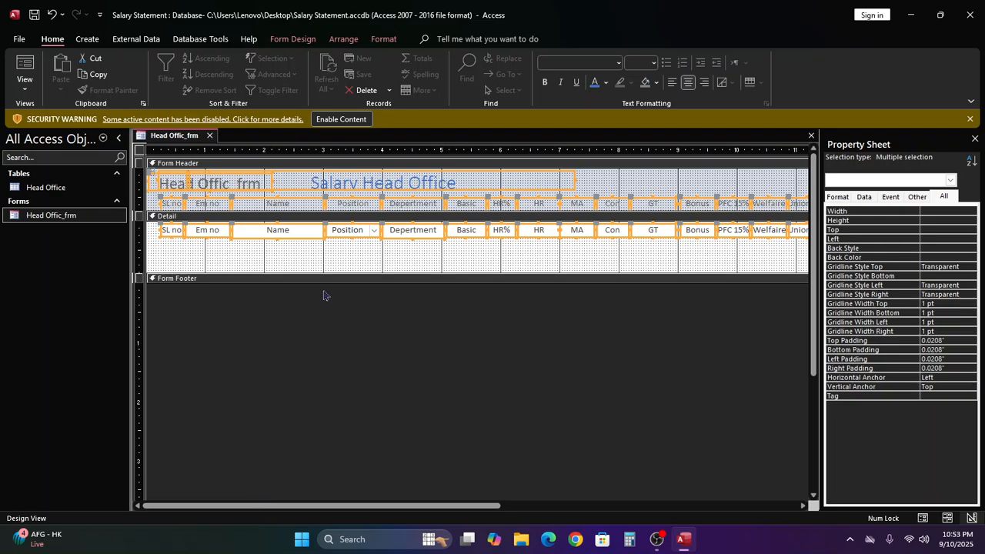
left_click(343, 257)
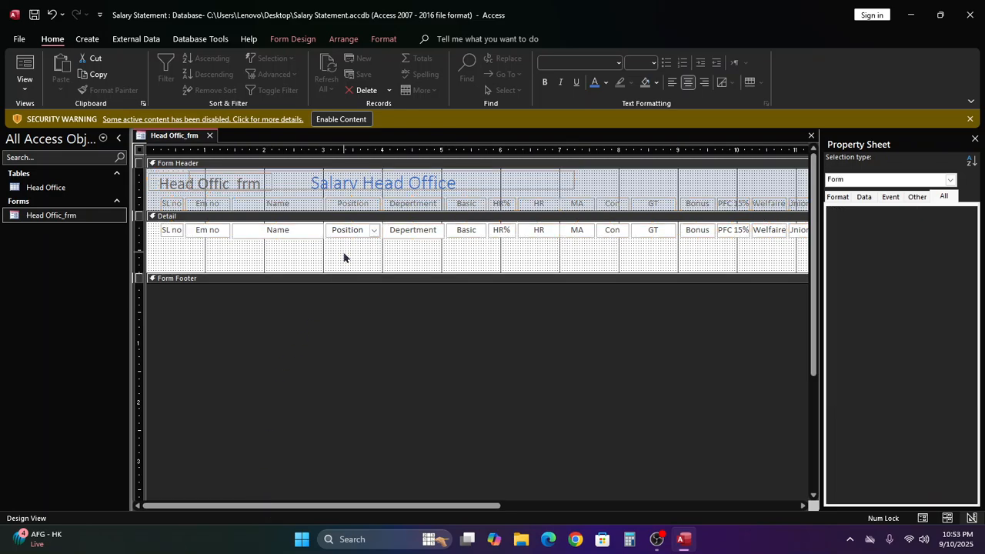
- Reduce the height of the Detail section to about 0.42 inch
left_click(296, 205)
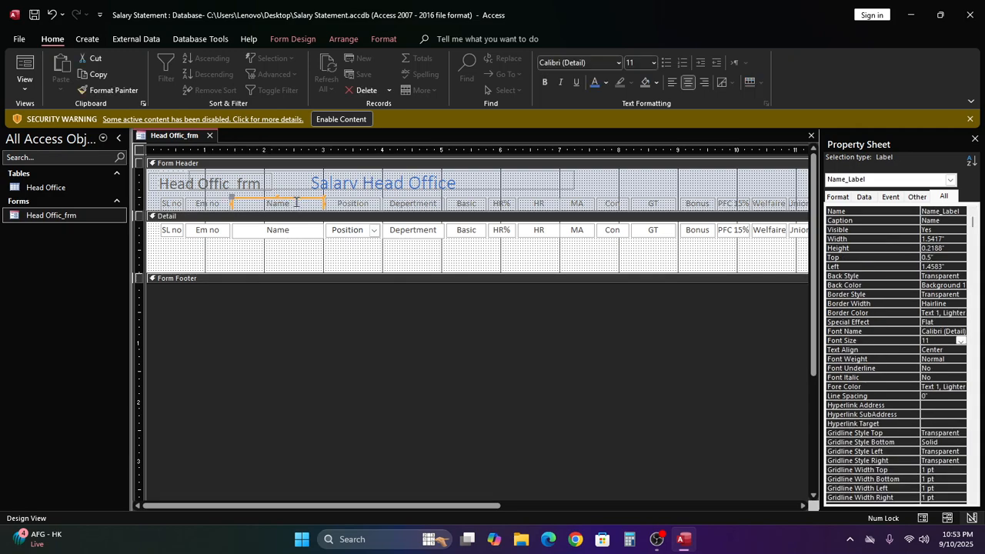
left_click(463, 261)
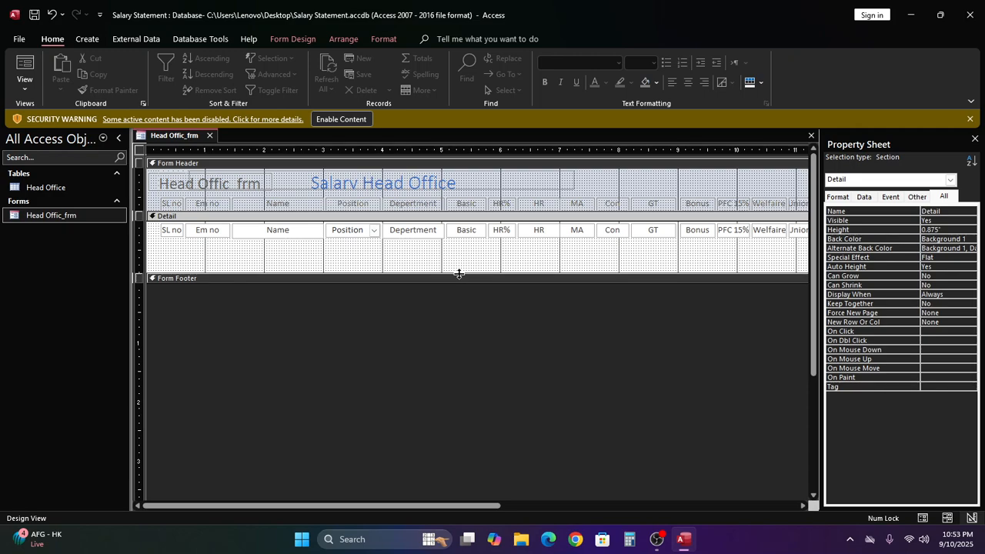
left_click_drag(459, 274, 461, 244)
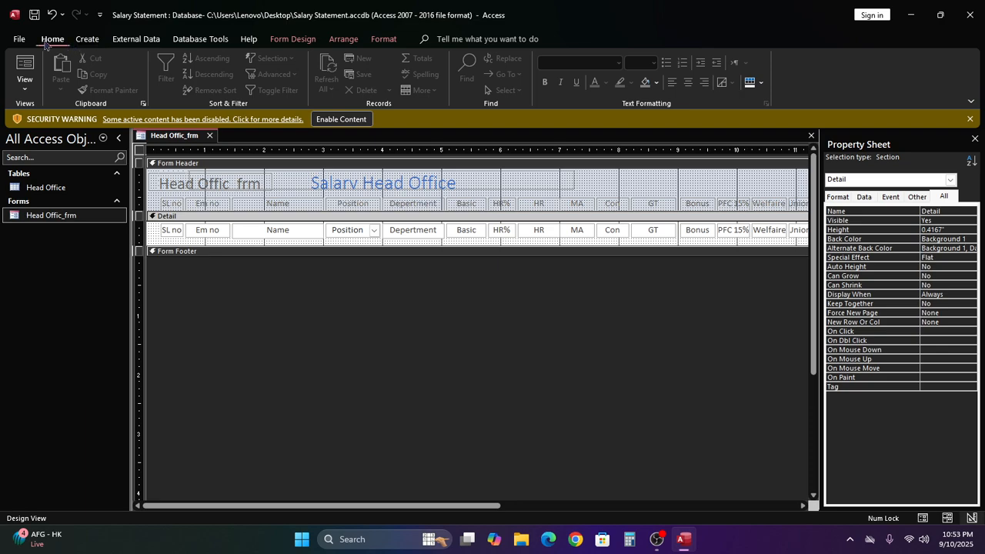
left_click(90, 40)
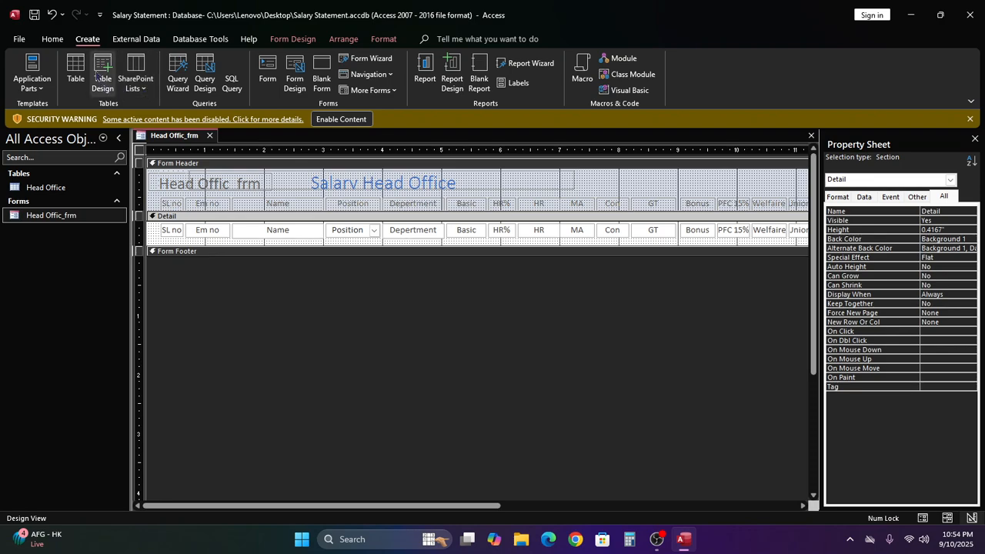
left_click(53, 39)
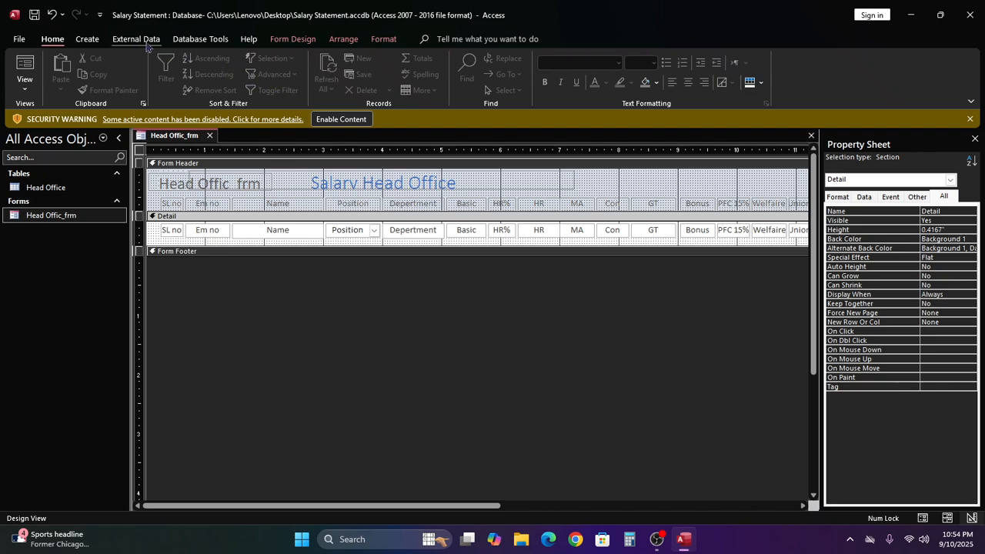
left_click(91, 39)
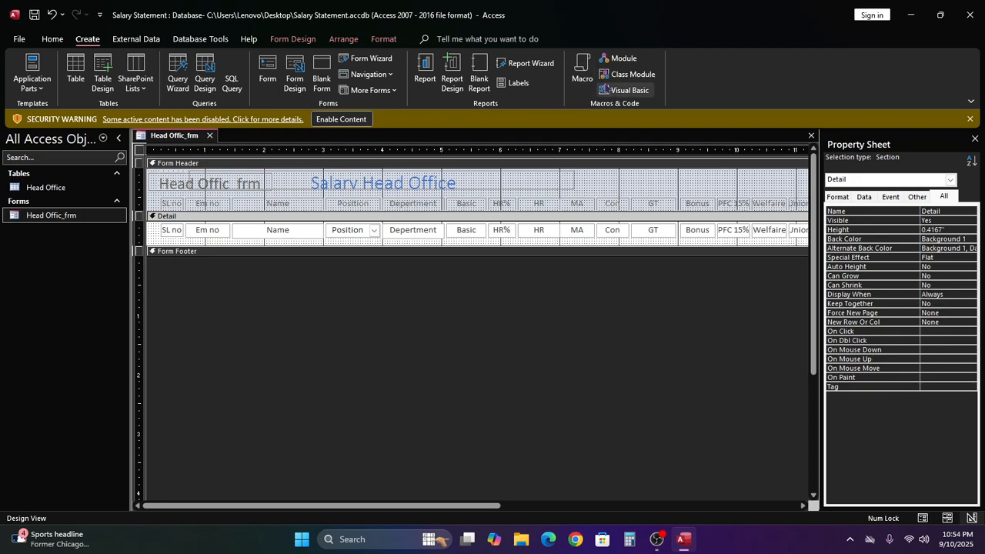
left_click(217, 43)
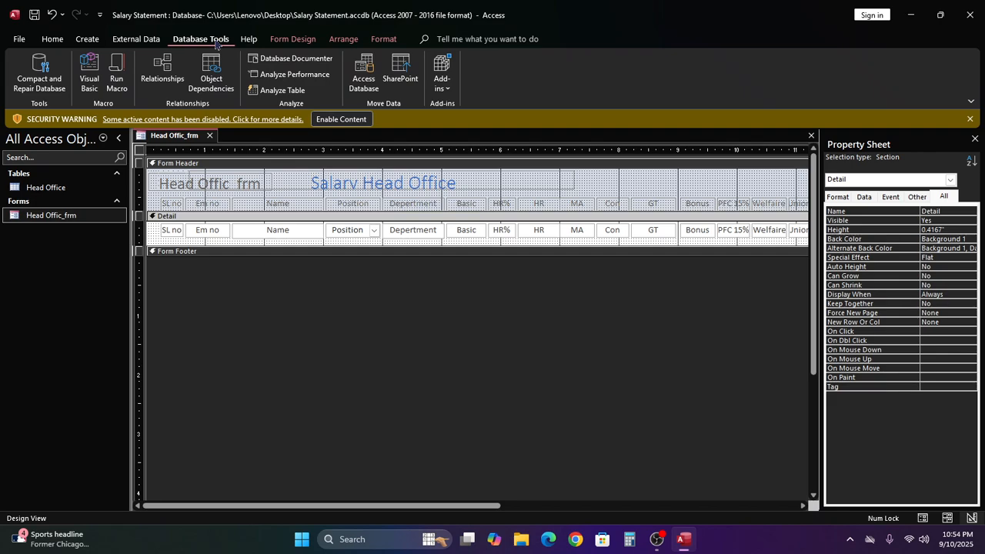
- Try to draw a label in the Form Header above the Bonus, PFC 15% and Welfaire columns
left_click(291, 40)
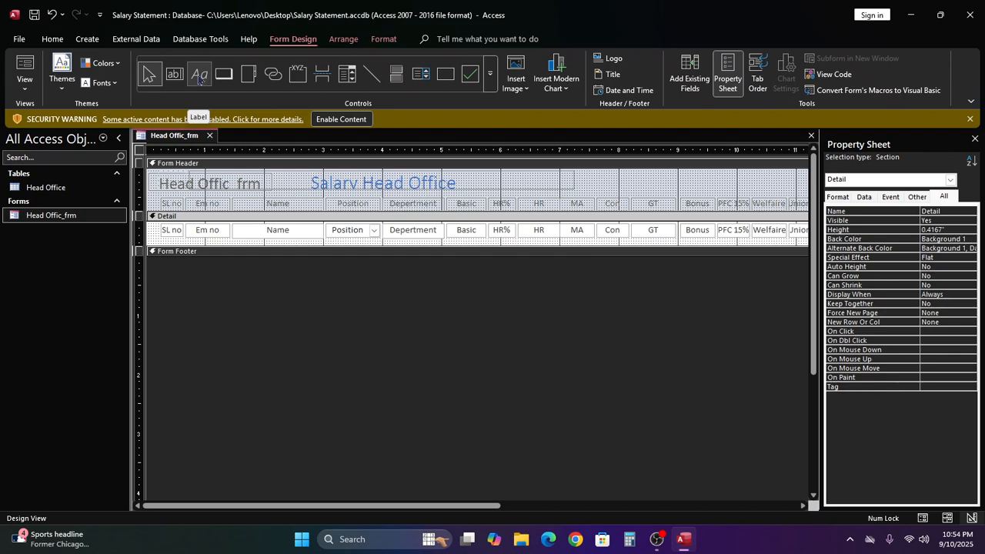
left_click(201, 76)
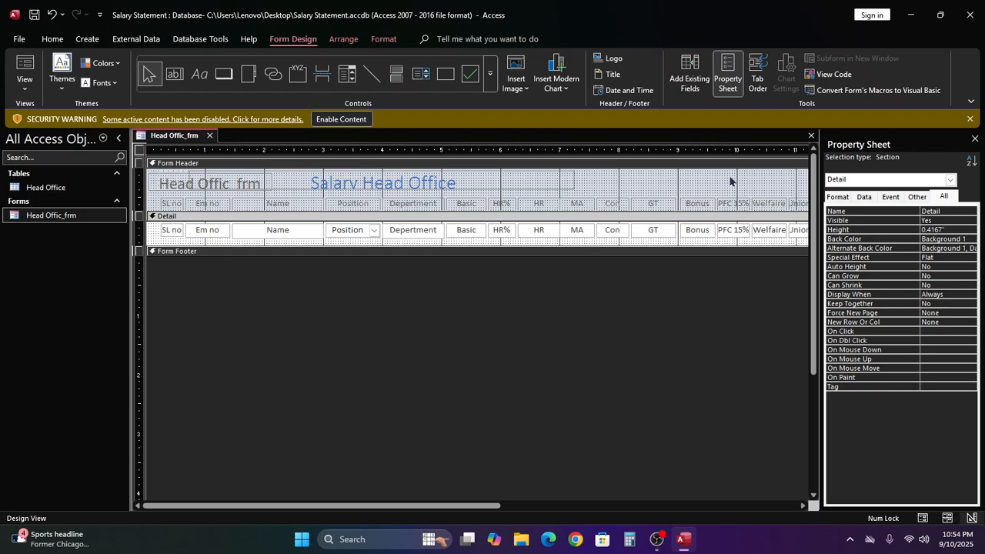
left_click_drag(715, 172, 782, 189)
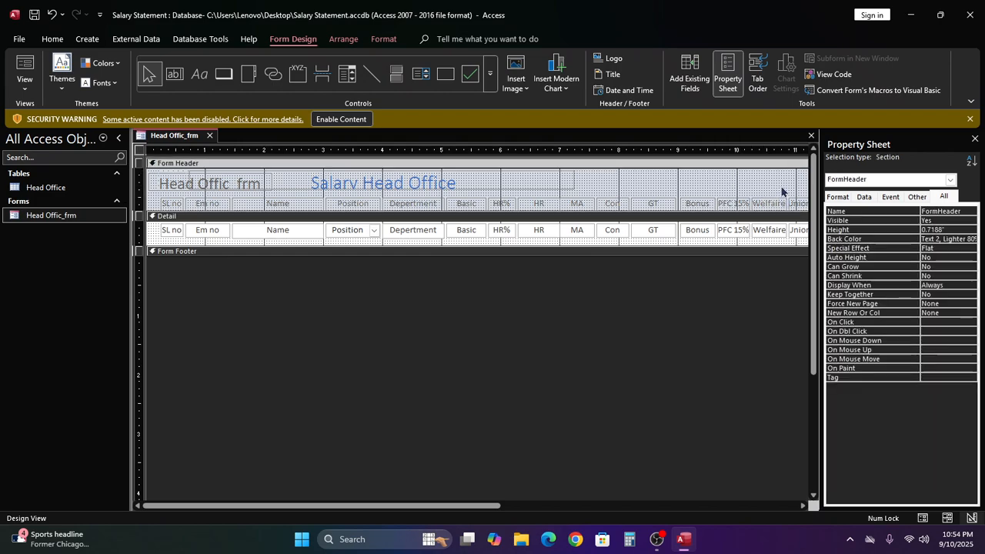
- Draw a text box about 1.5 inches wide in the Form Header above GT and Bonus and delete its attached label
left_click(174, 74)
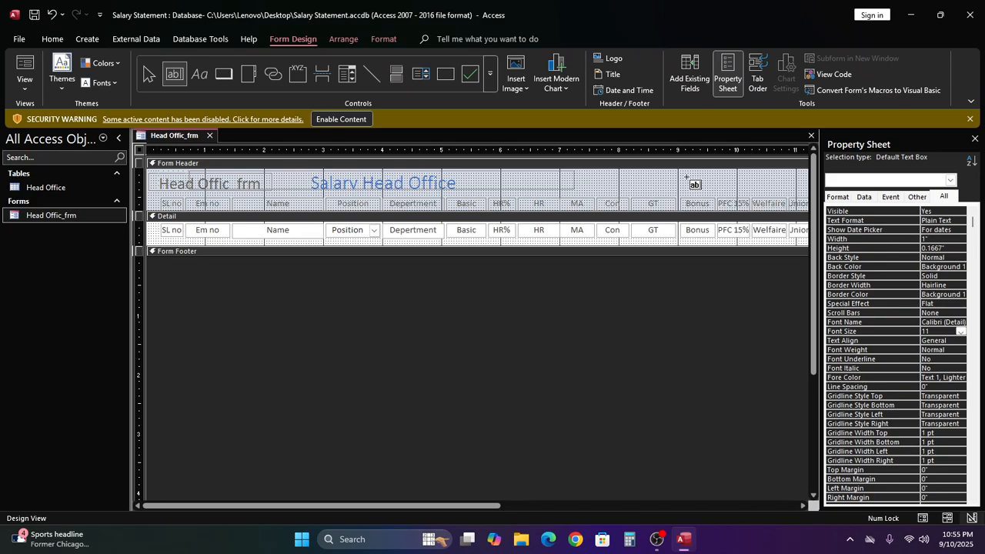
mouse_move(647, 176)
left_mouse_down()
mouse_move(678, 193)
mouse_move(737, 195)
mouse_move(735, 188)
left_mouse_up()
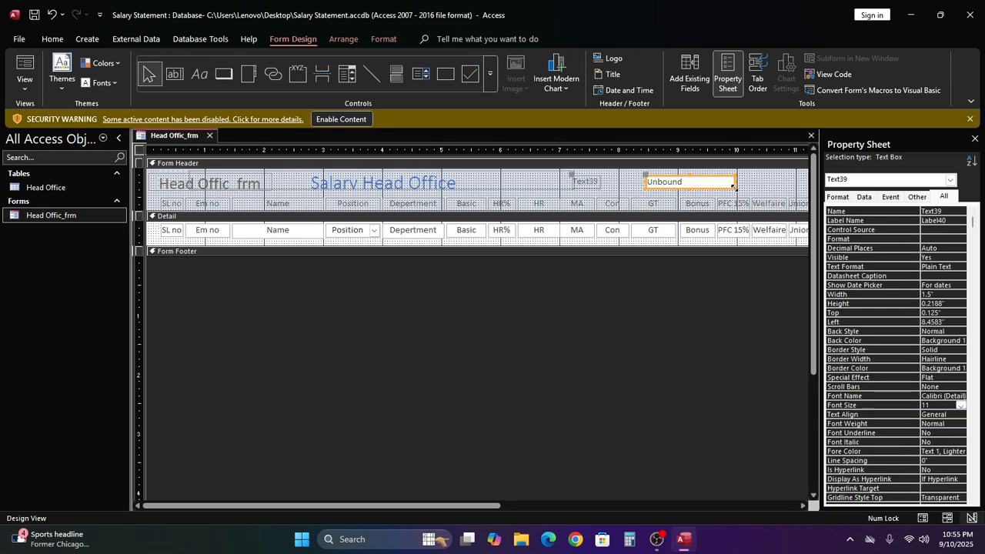
left_click(585, 181)
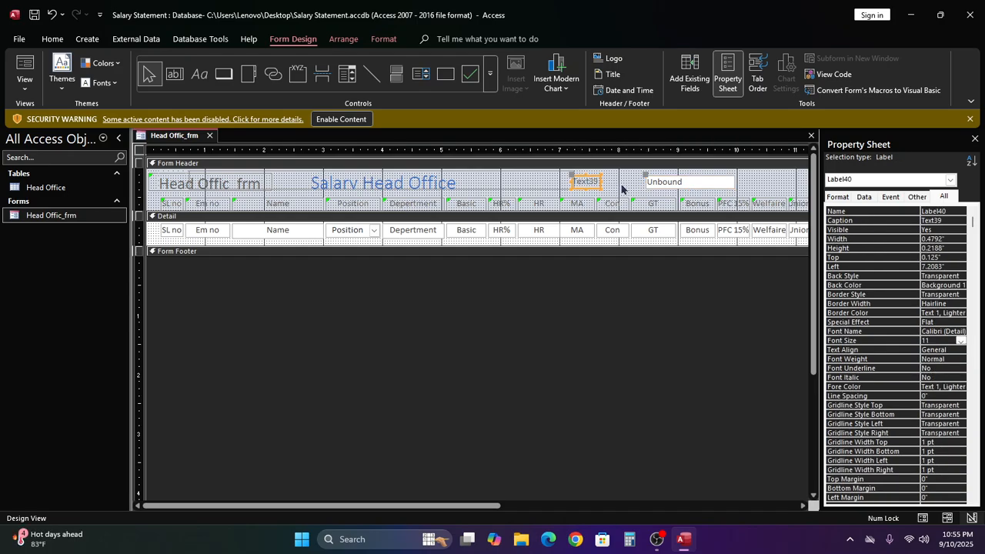
key("Delete")
left_click(684, 180)
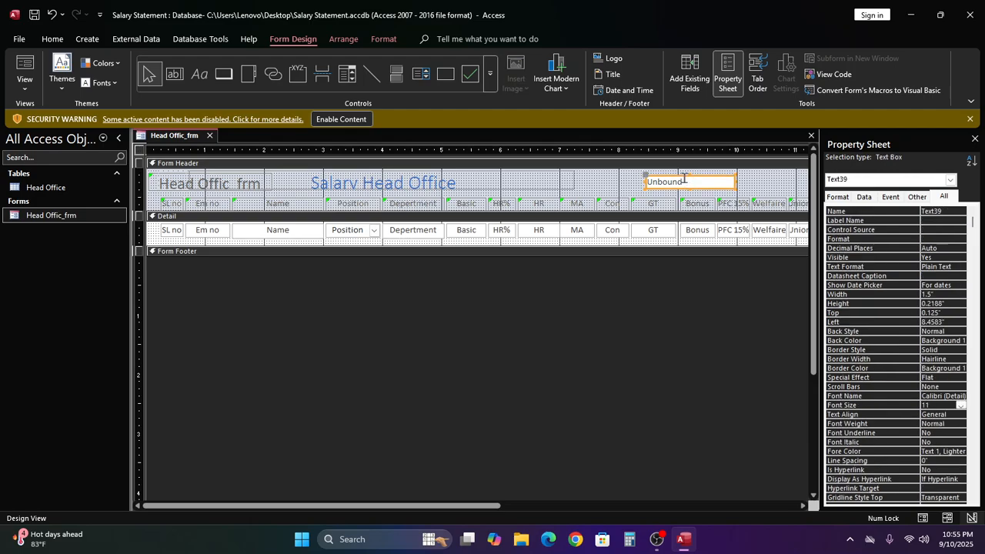
- Enter the expression =n0w() in the Form Header text box, then close the form and reopen it in Form View
left_click(685, 181)
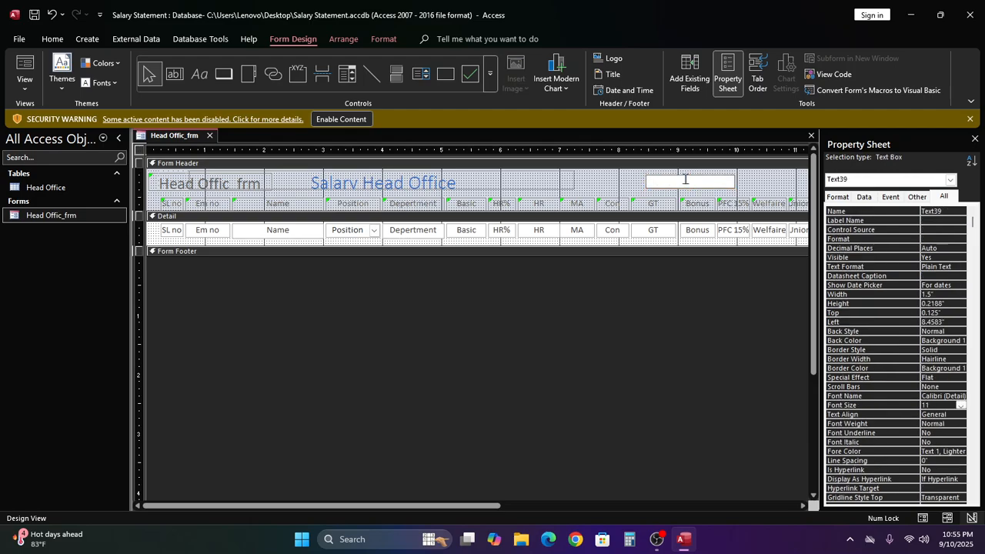
type("=n0w(")
type(")")
key("Return")
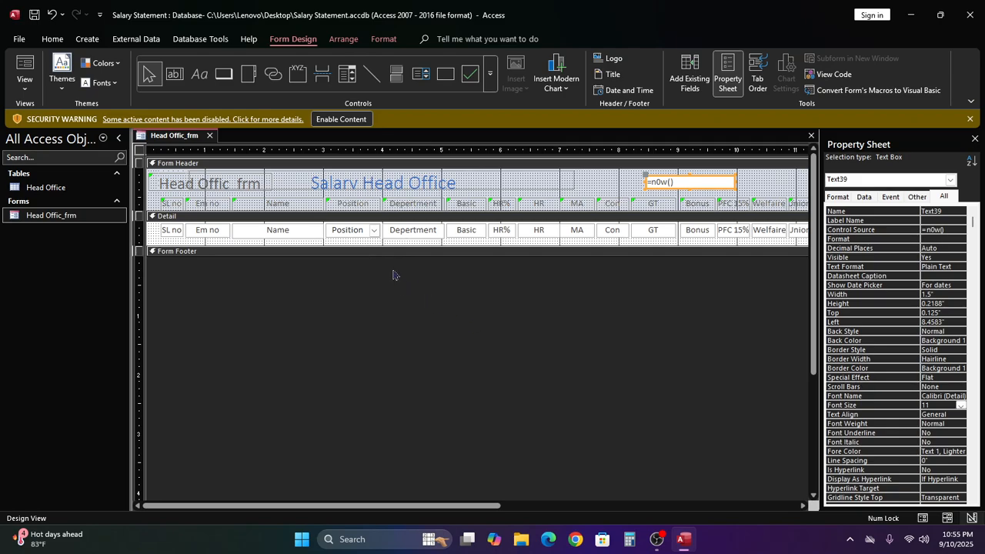
left_click(813, 137)
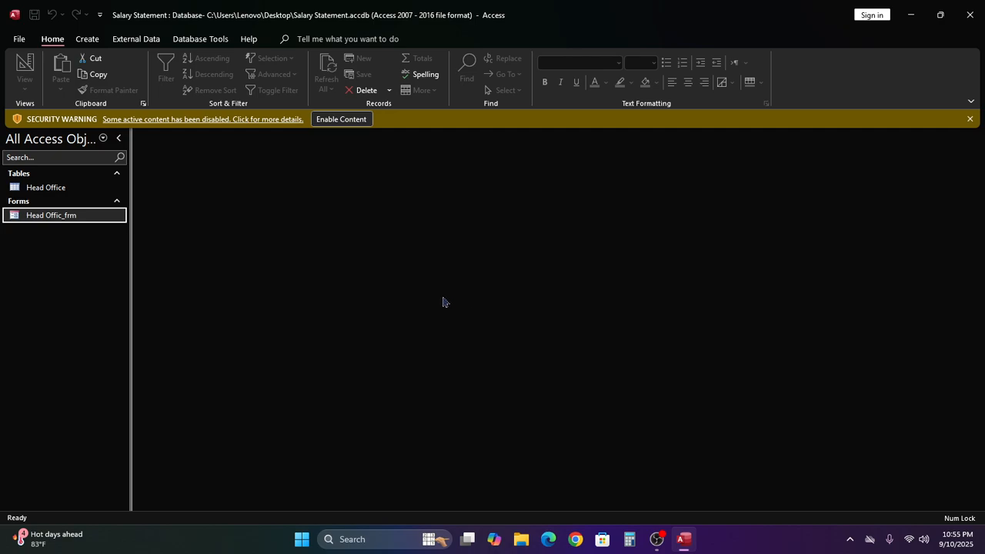
double_click(12, 219)
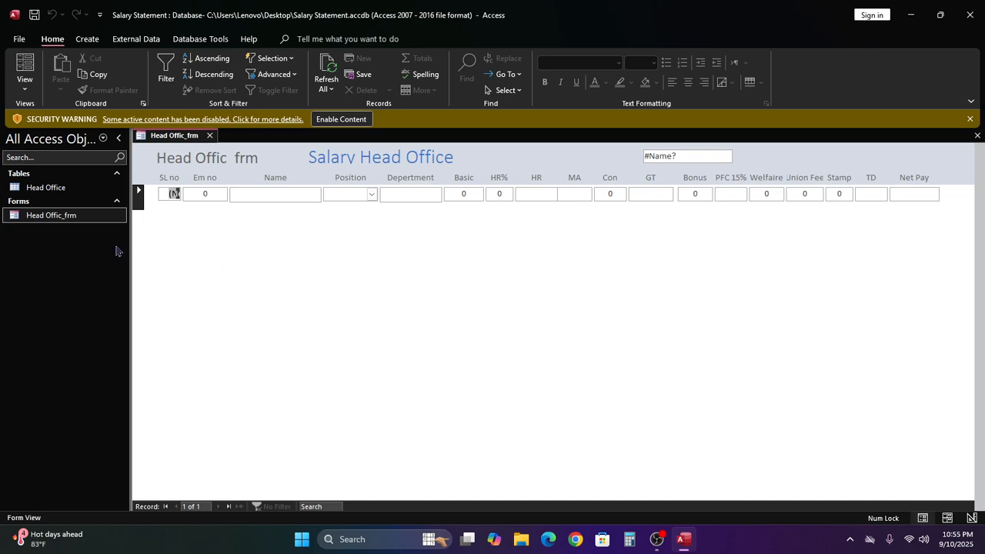
- In the form's Design View, fill all column labels and Detail fields from SL no to Net Pay with the lightest Accent 5 blue
right_click(26, 219)
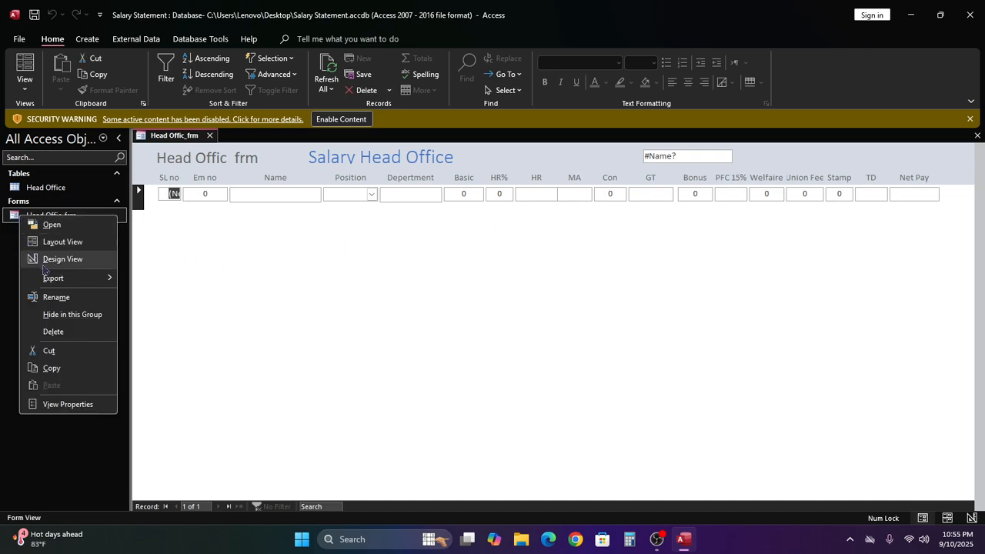
left_click(46, 263)
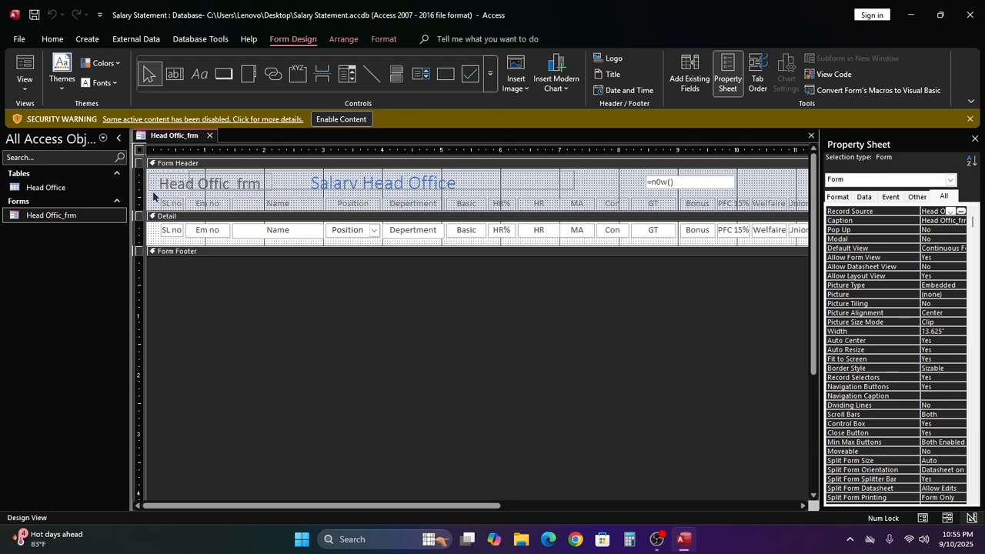
left_click_drag(152, 196, 169, 240)
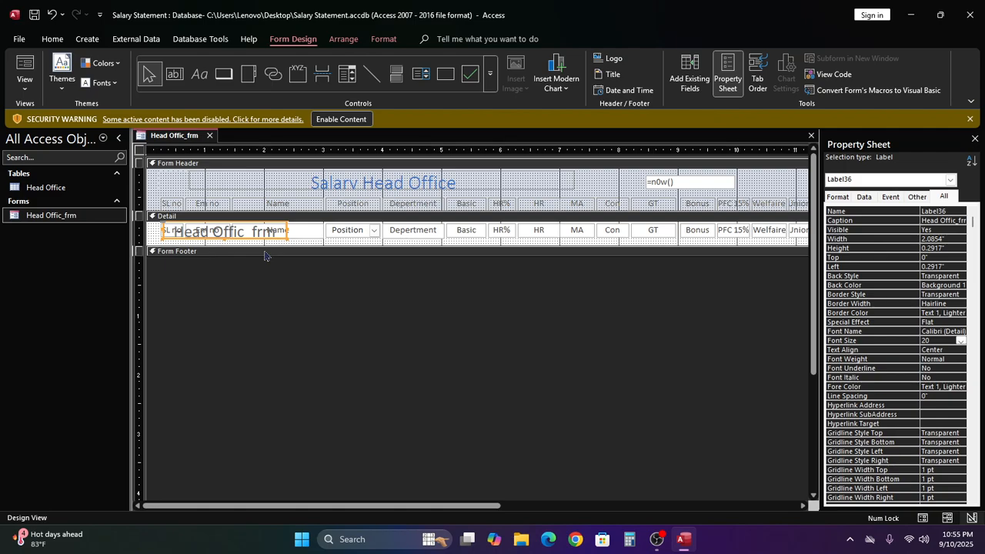
key("ctrl+z")
left_click(153, 201)
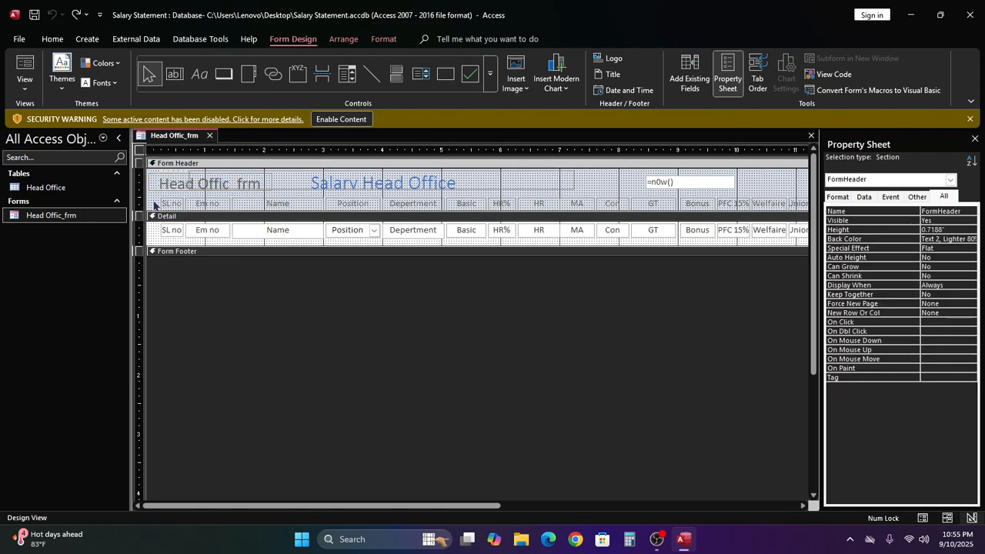
left_click_drag(153, 201, 760, 236)
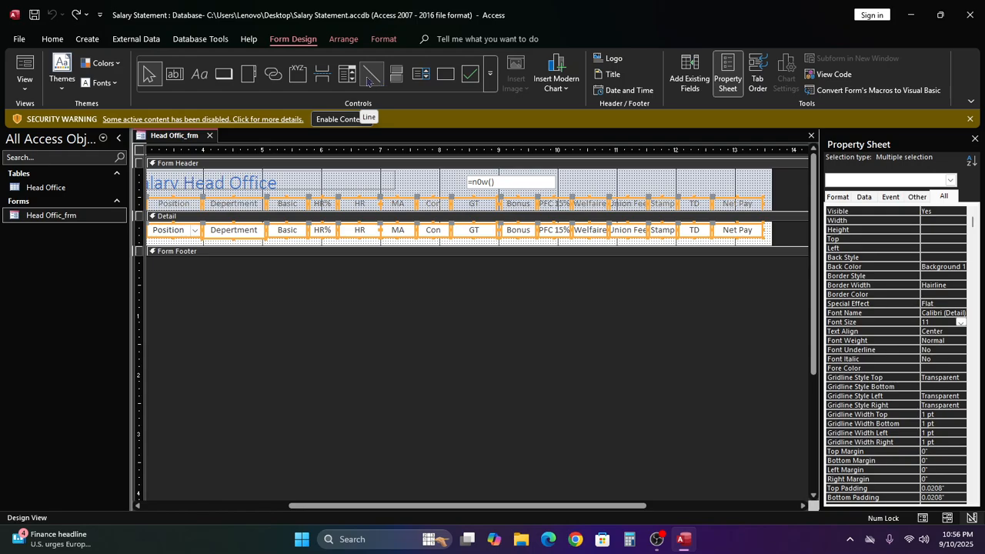
left_click(51, 42)
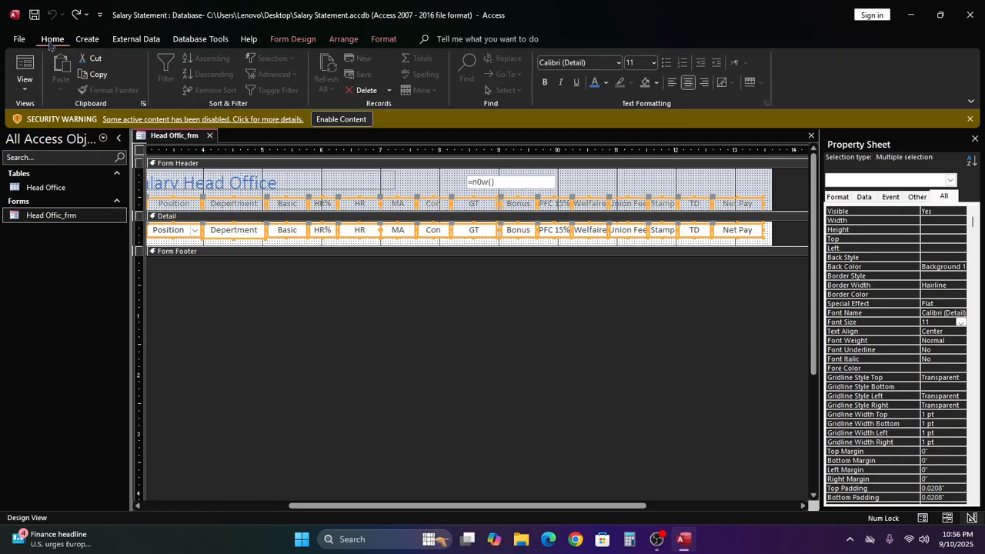
left_click(656, 83)
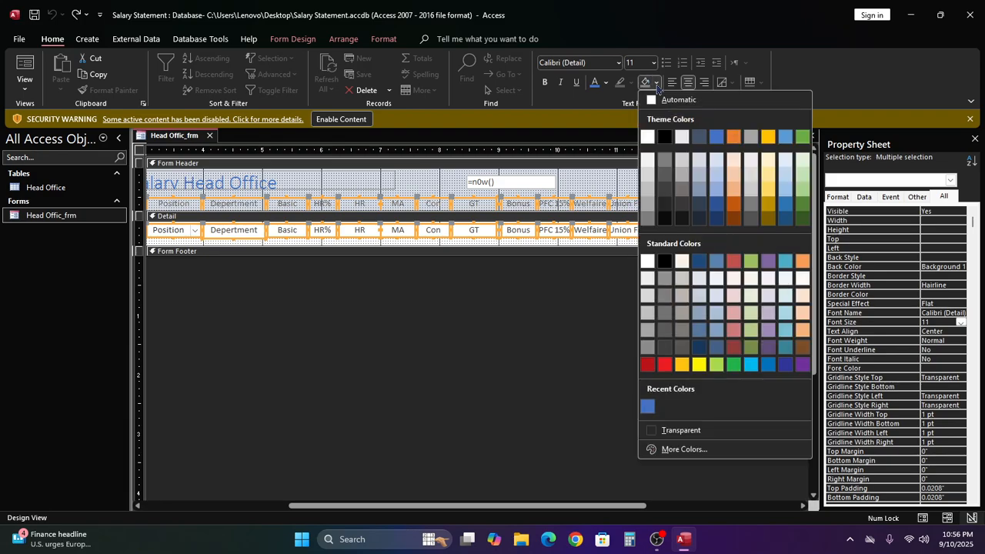
left_click(785, 160)
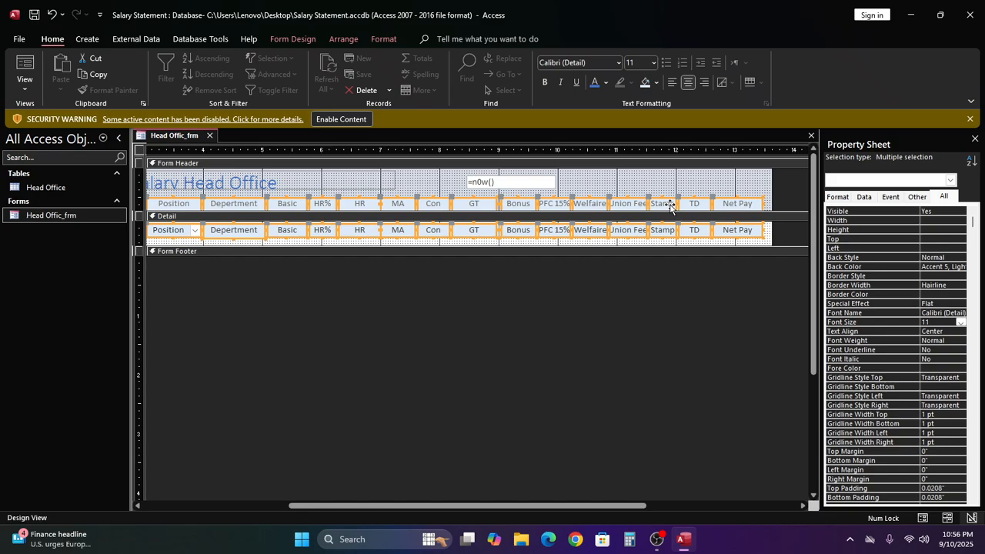
- Look through the available formatting properties of the selected labels and fields
scroll(898, 463, "down", 4)
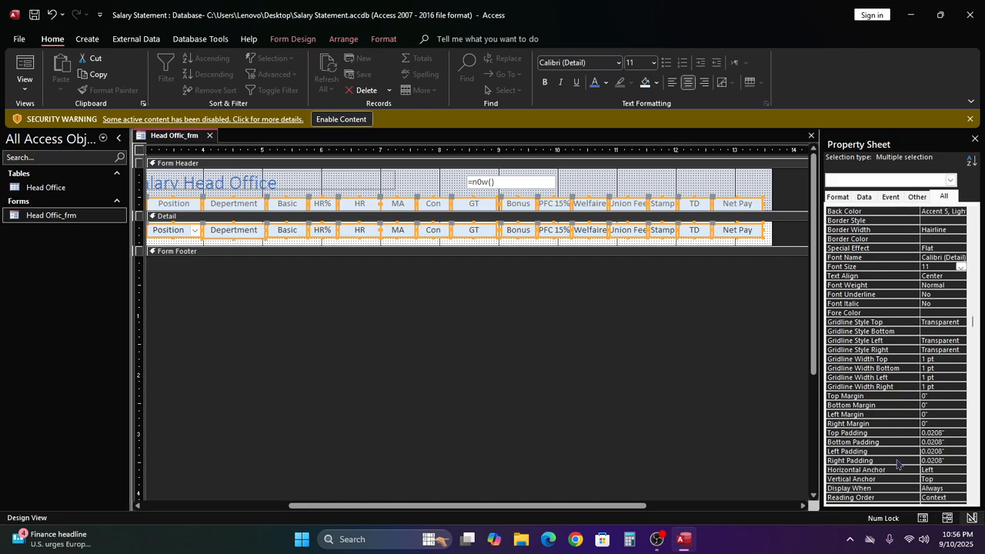
scroll(897, 464, "down", 1)
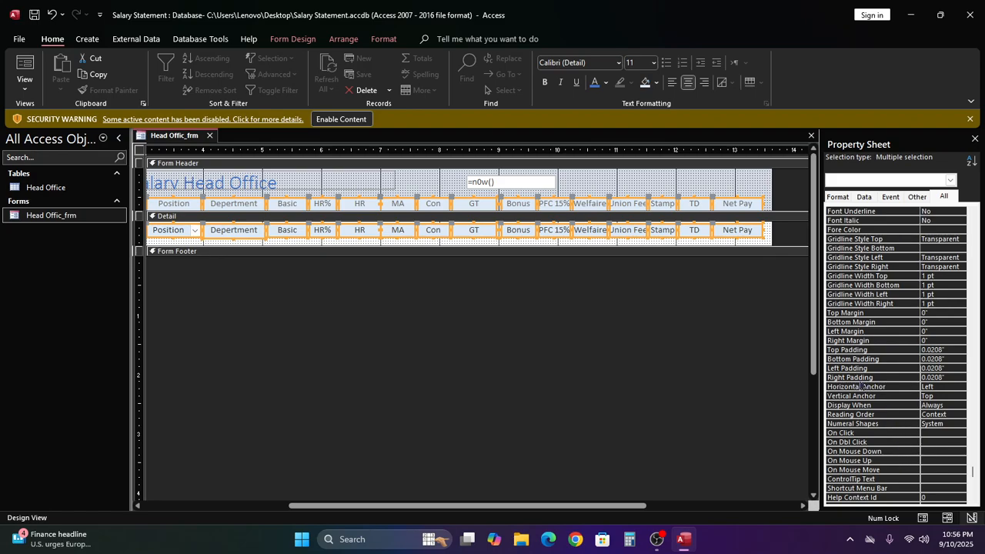
scroll(862, 385, "down", 1)
scroll(861, 386, "up", 5)
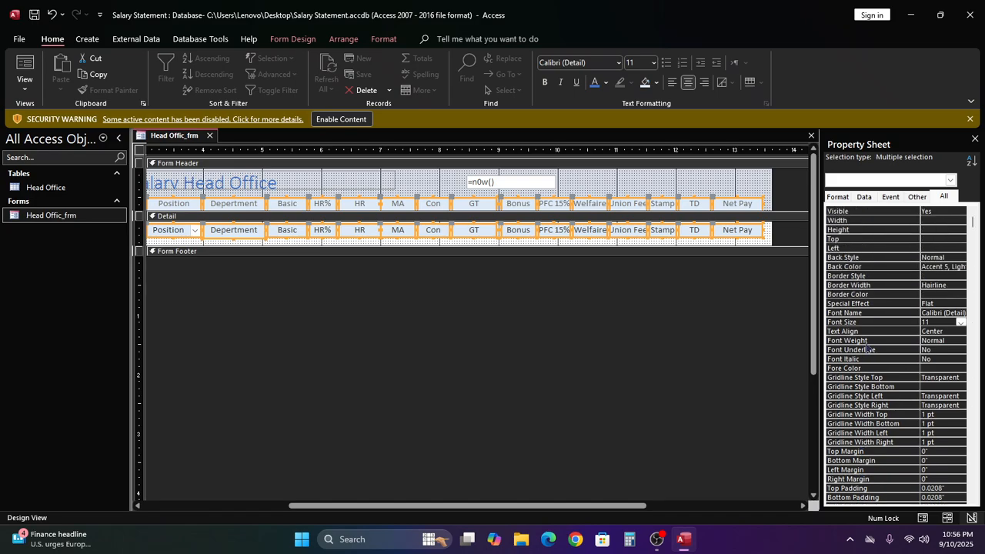
scroll(869, 354, "down", 2)
scroll(869, 355, "down", 4)
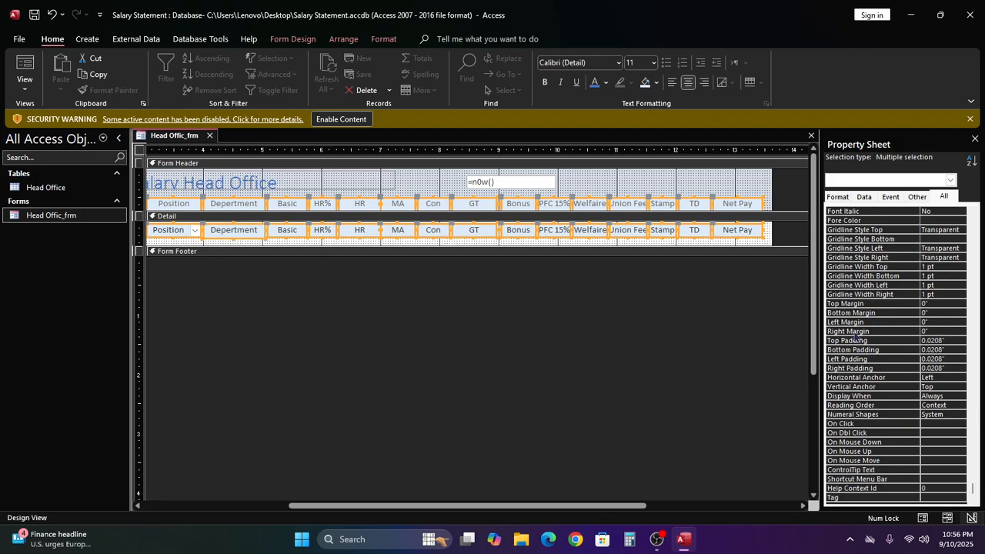
scroll(849, 321, "up", 2)
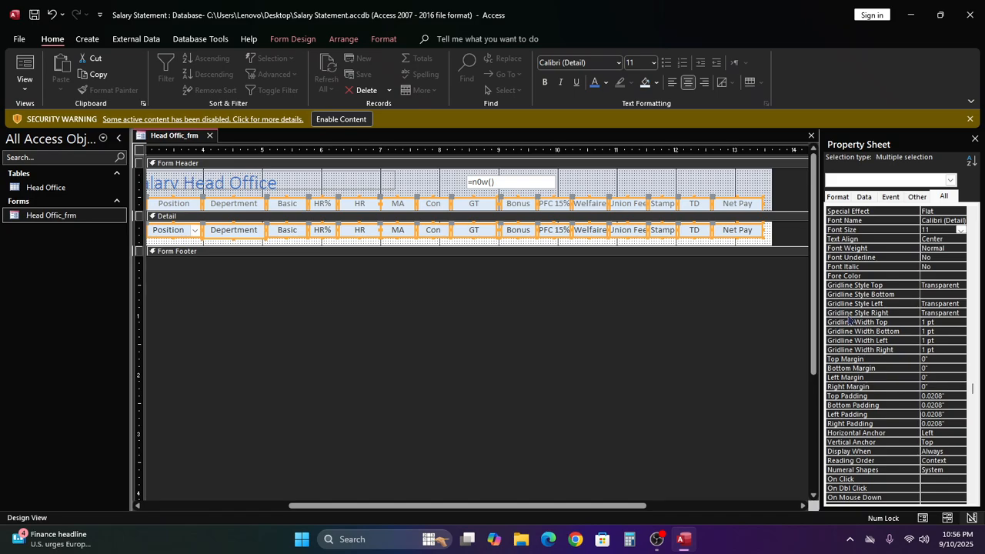
scroll(849, 320, "up", 3)
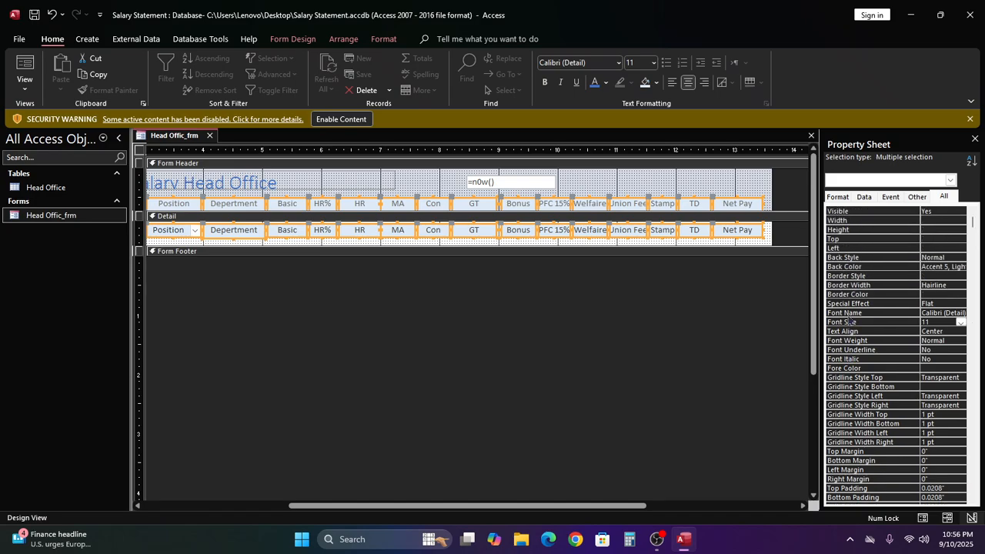
- Try the darkest green theme shade as the back color of the selected labels and fields, and undo it
left_click(852, 269)
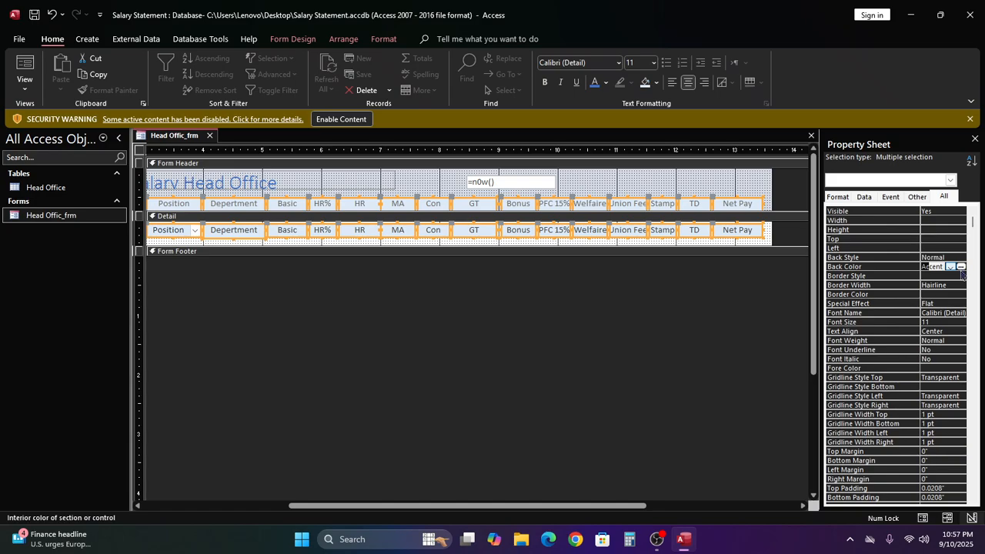
left_click(961, 267)
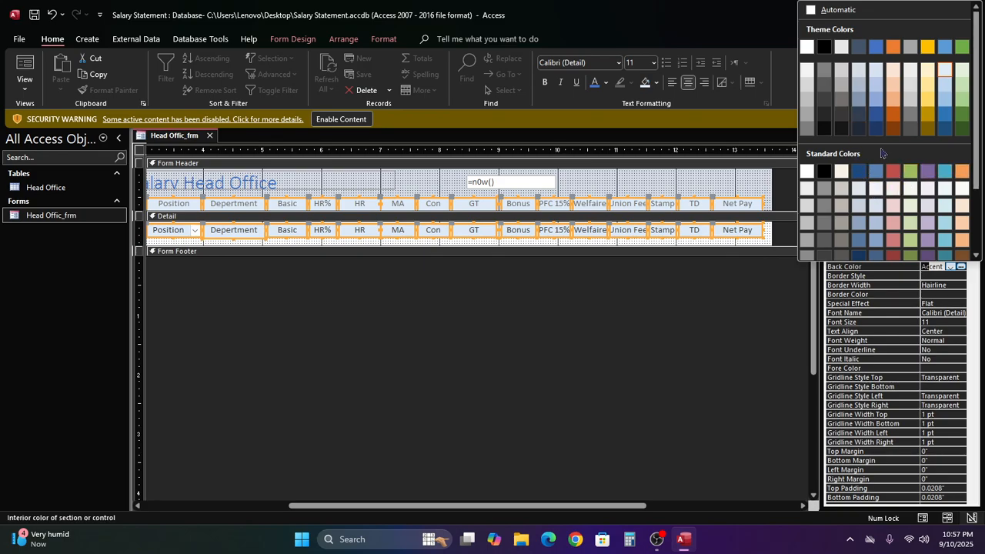
left_click(962, 129)
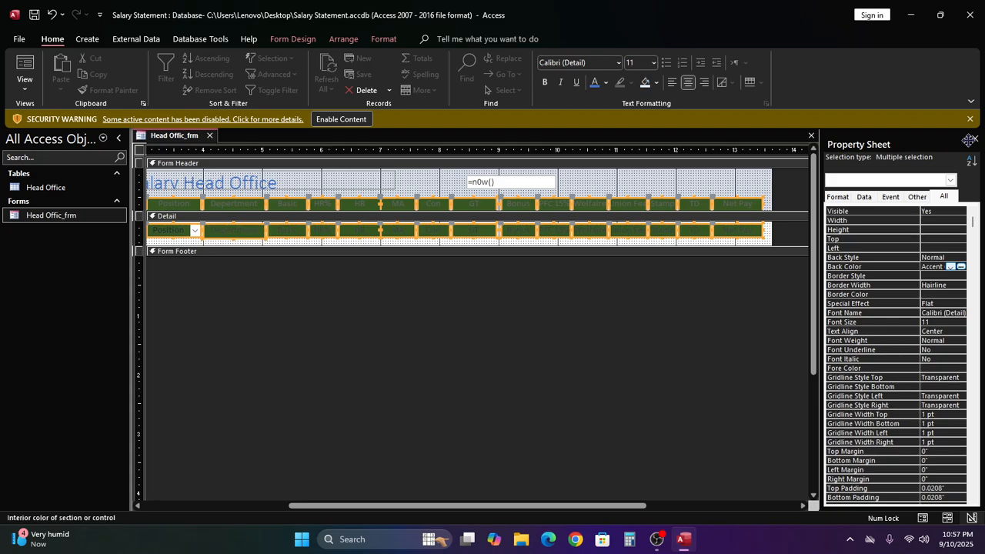
key("ctrl+z")
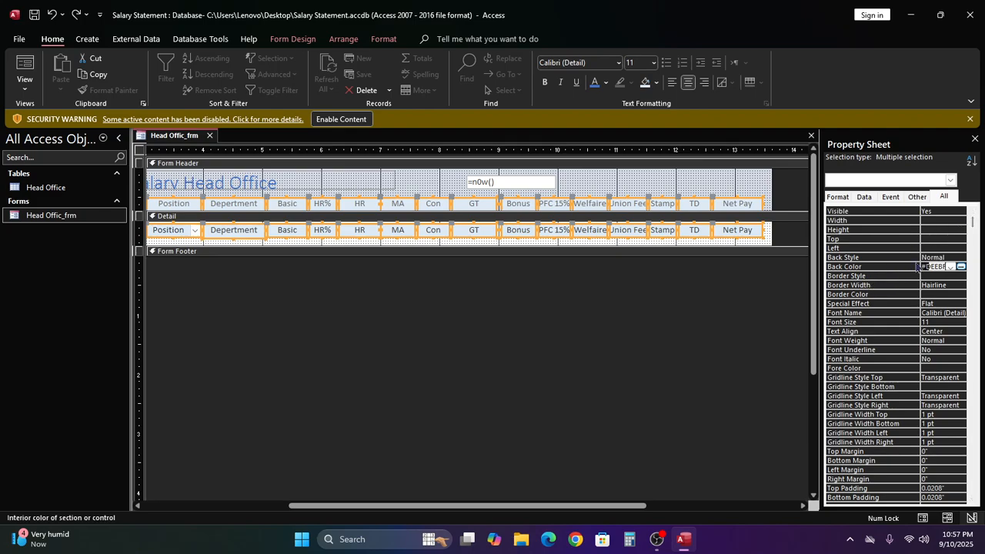
- Set the border color of the selected column labels and Detail fields to the orange theme color
left_click(874, 278)
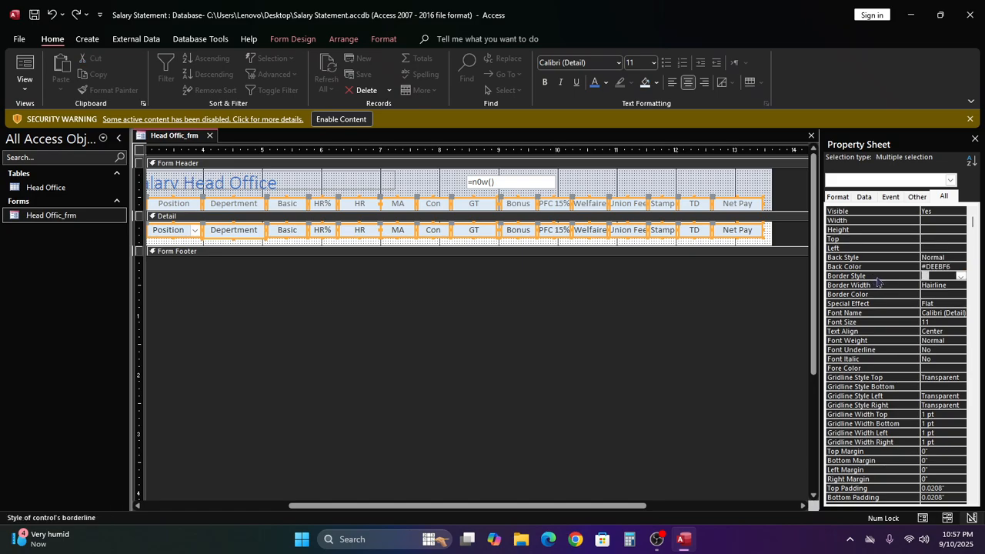
left_click(961, 276)
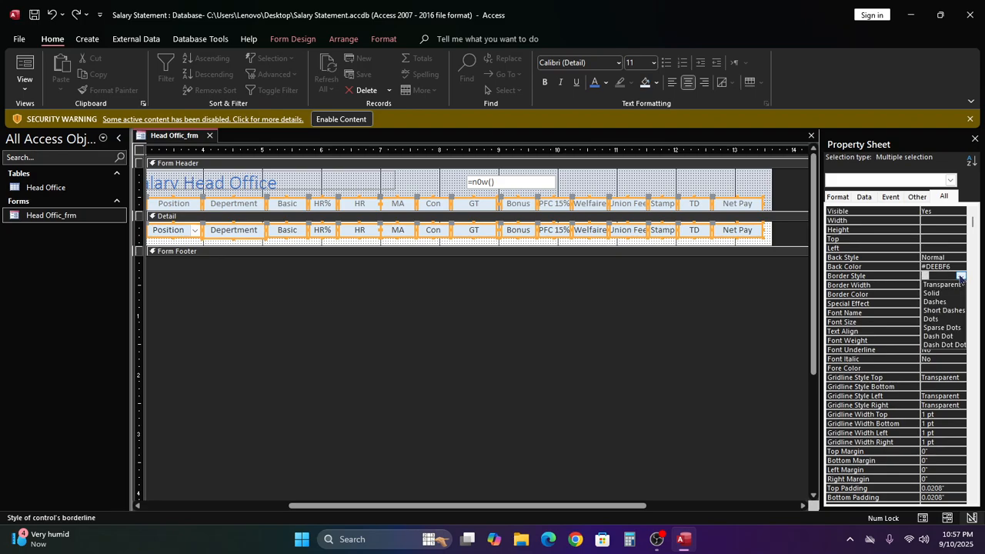
left_click(960, 276)
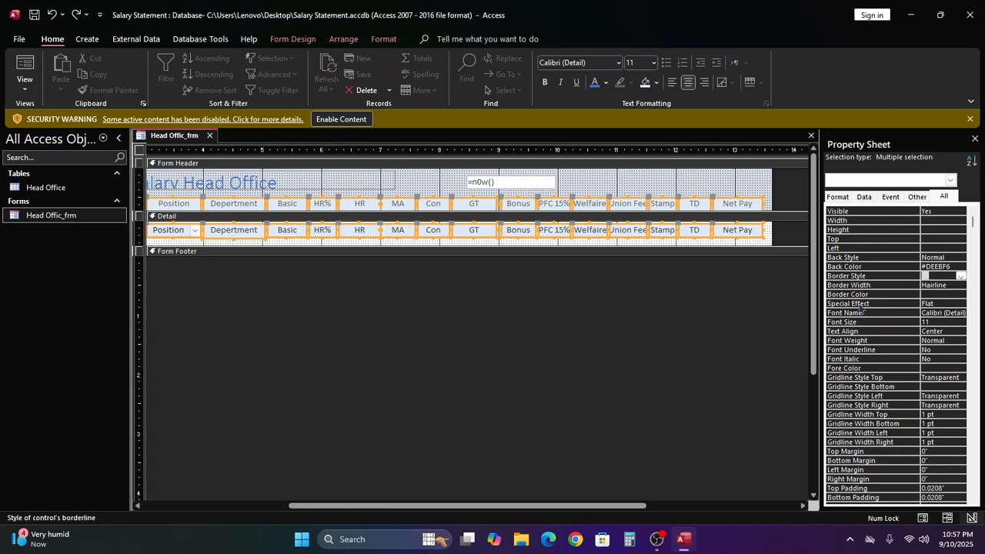
left_click(929, 295)
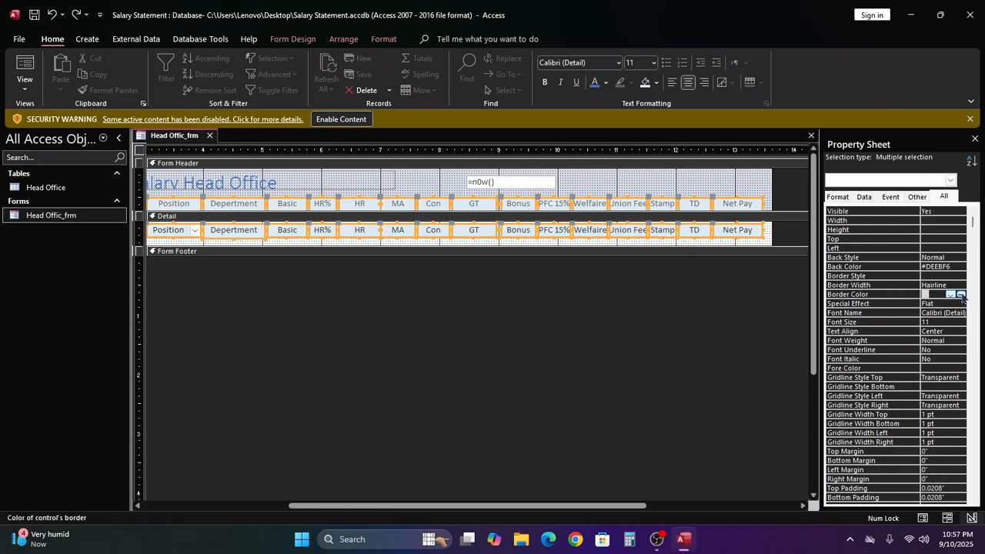
left_click(962, 295)
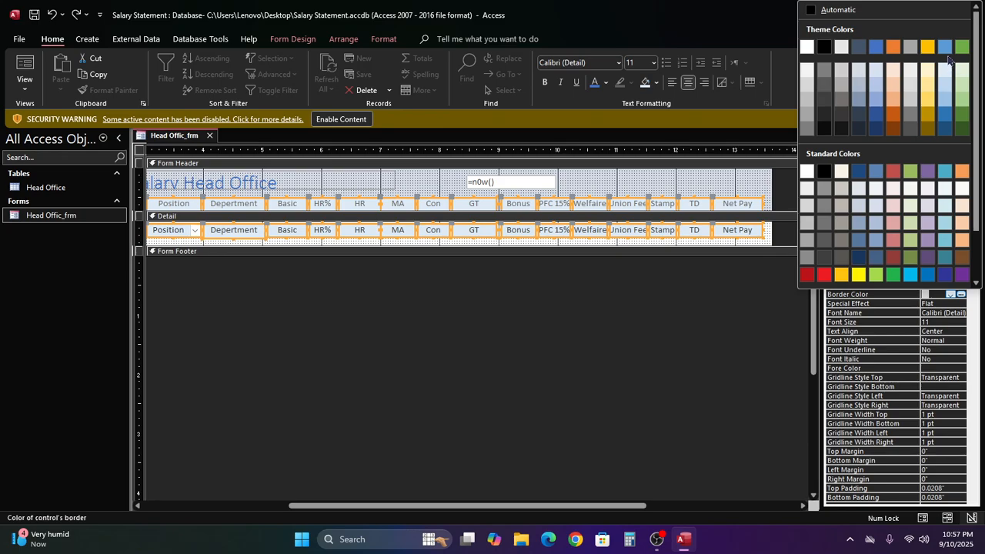
left_click(893, 50)
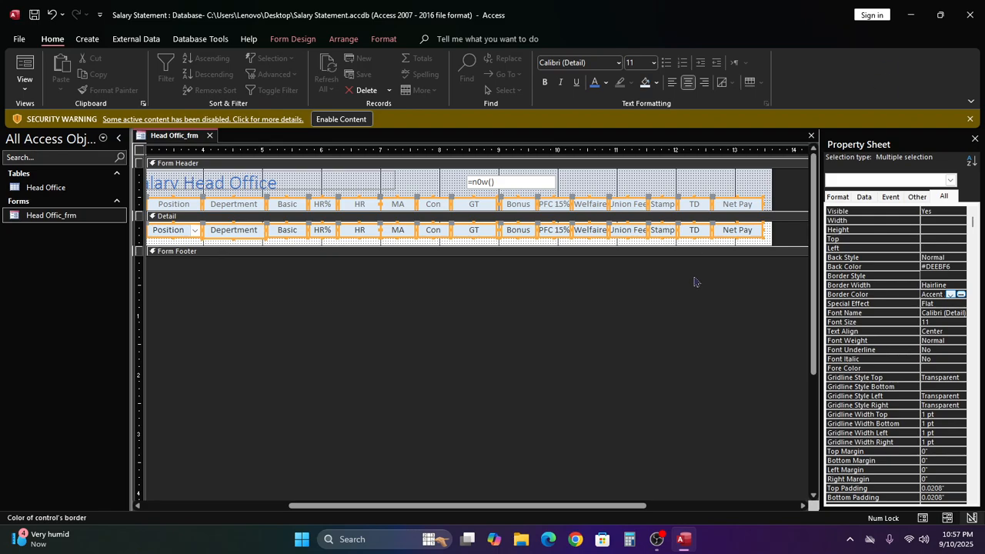
left_click(631, 323)
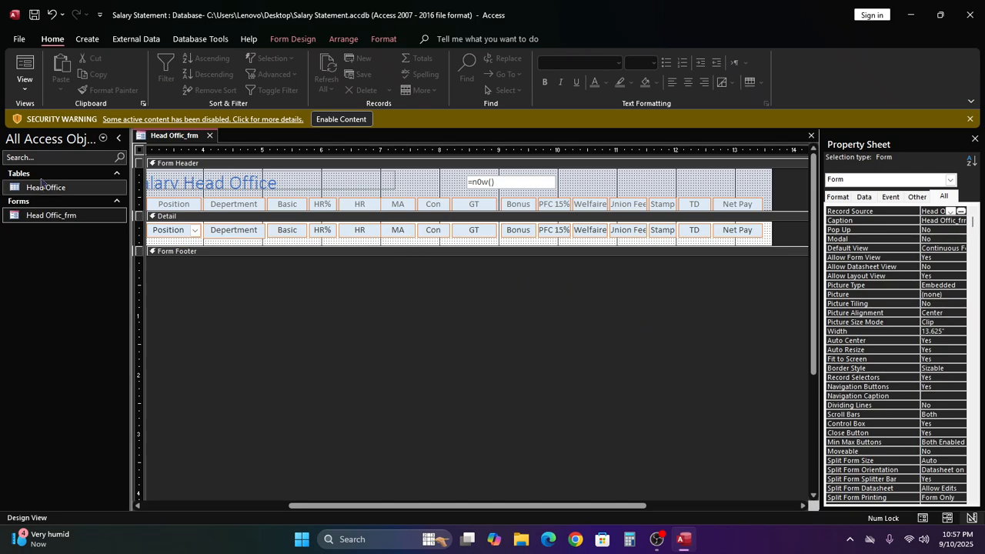
- Check the Head Offic_frm form in Form View, then close the form and exit the database
left_click(16, 217)
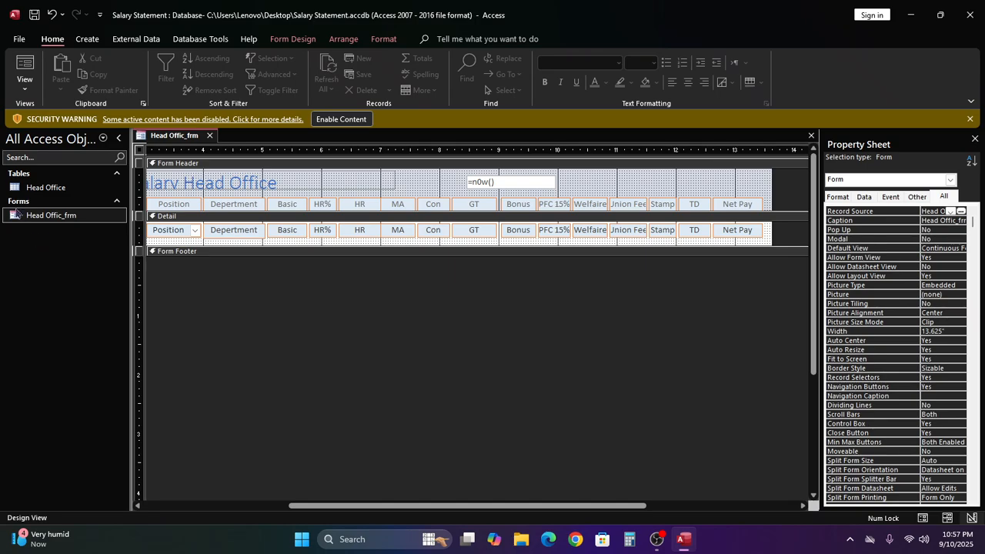
double_click(16, 216)
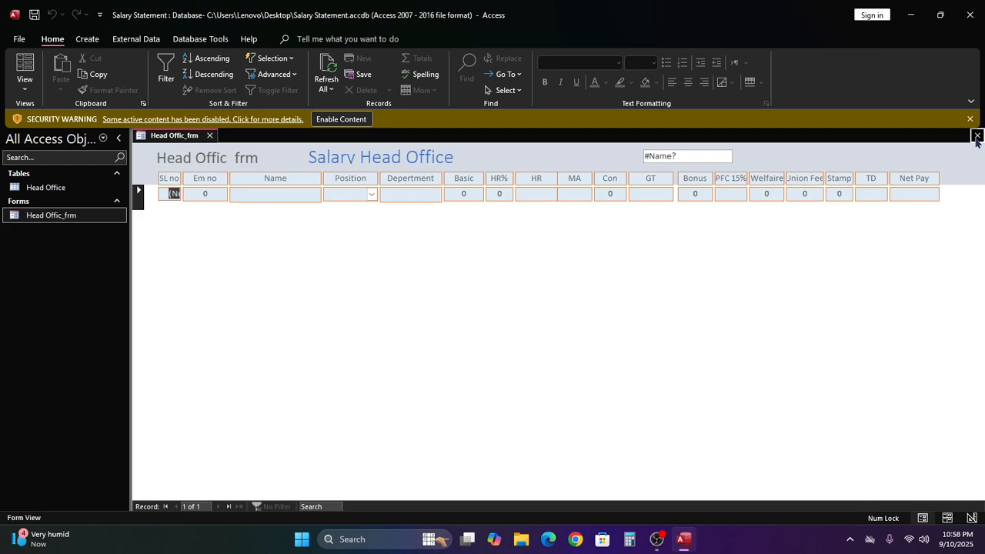
left_click(976, 136)
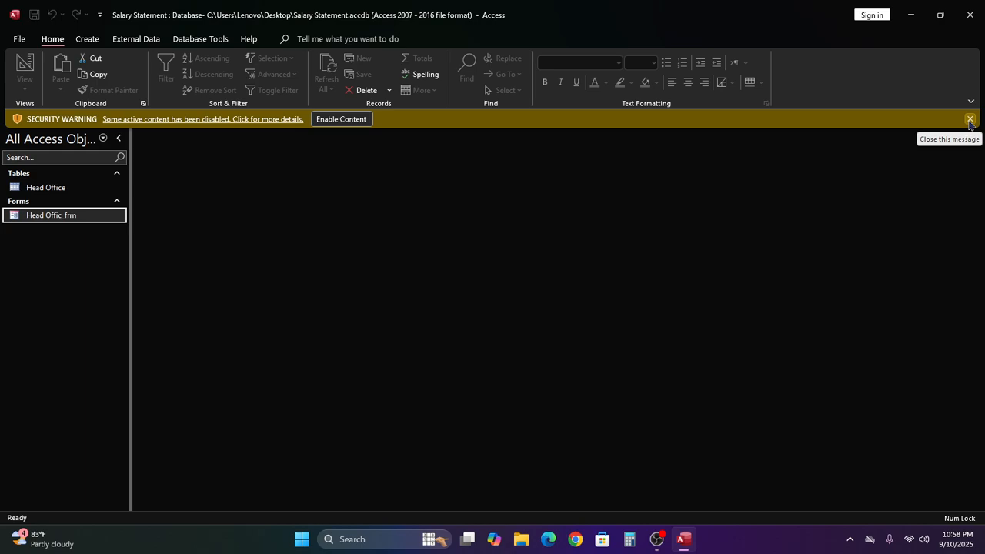
left_click(969, 20)
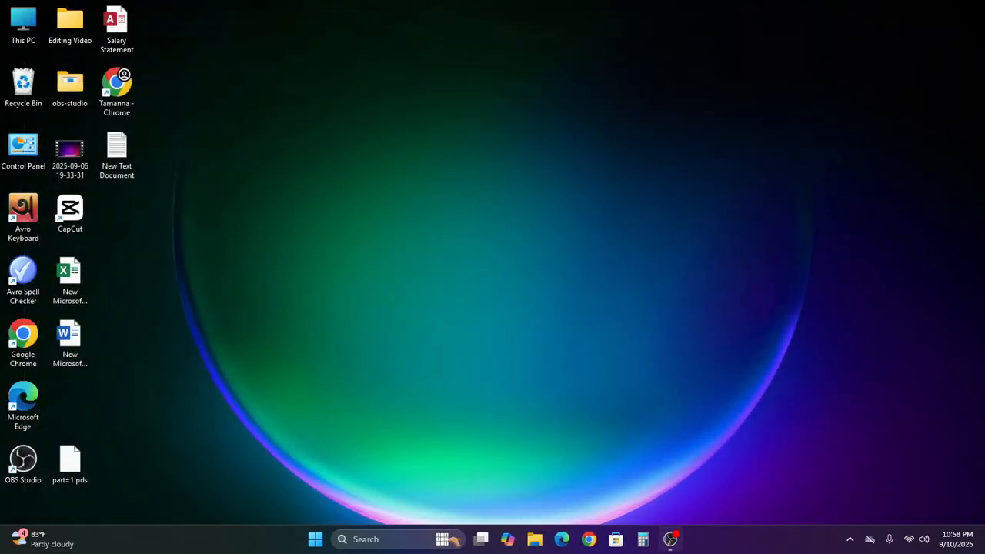